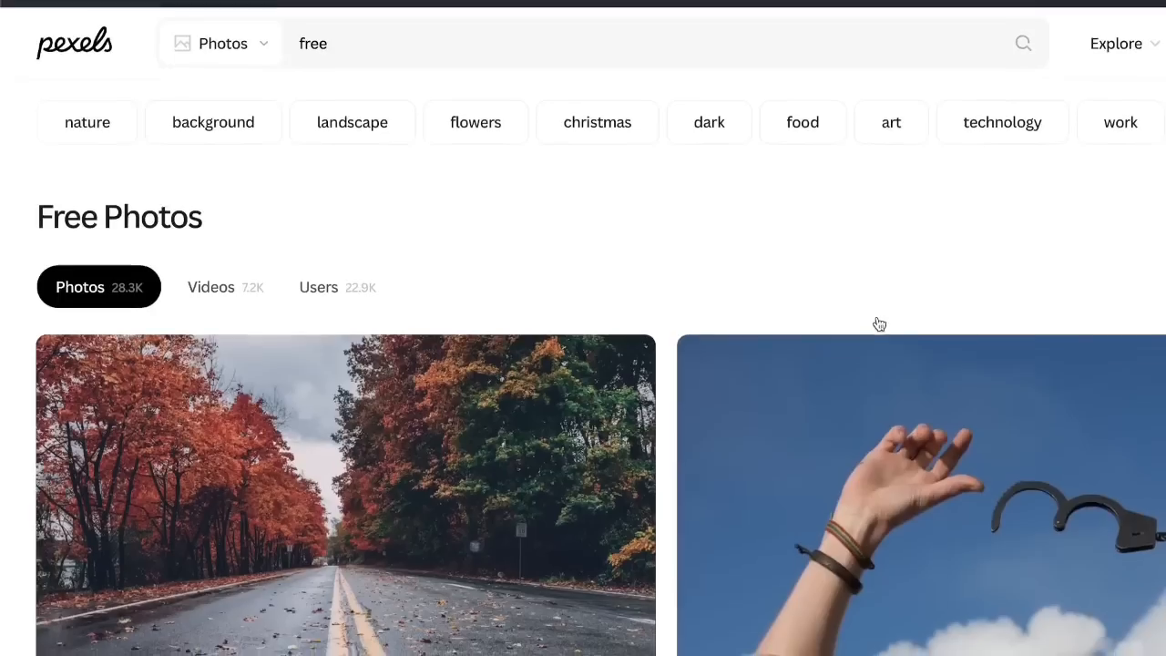
# Download the photo of a full moon beside a bare tree at sunset from the free photo results
pyautogui.scroll(-5, 838, 445)
pyautogui.scroll(-10, 810, 241)
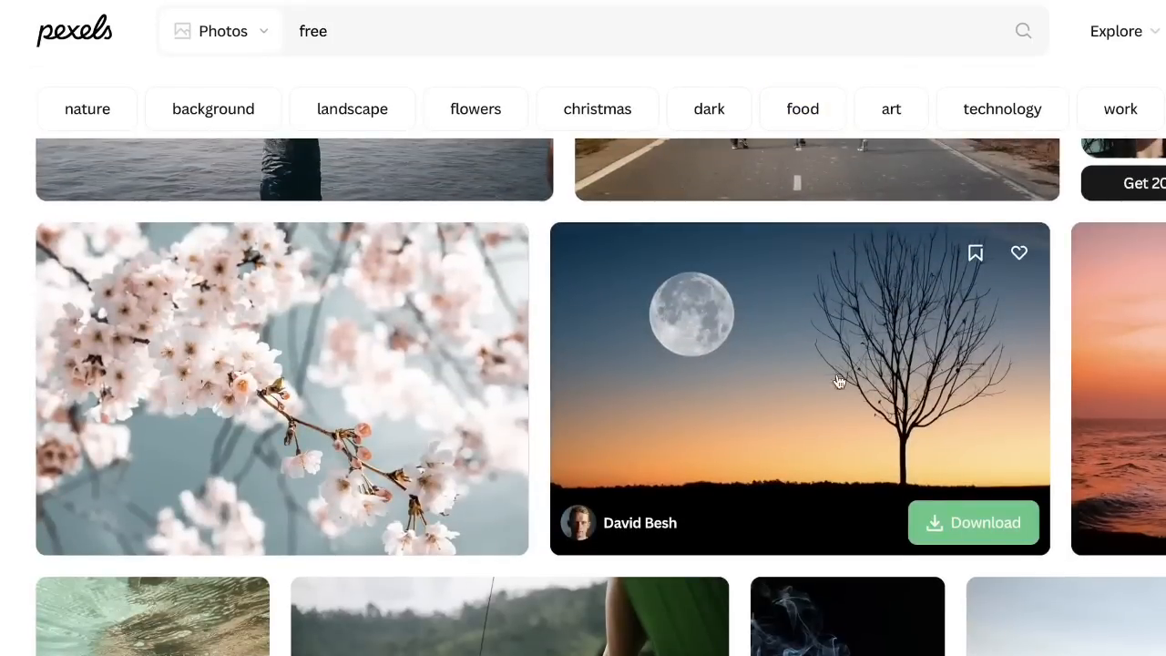
pyautogui.click(954, 524)
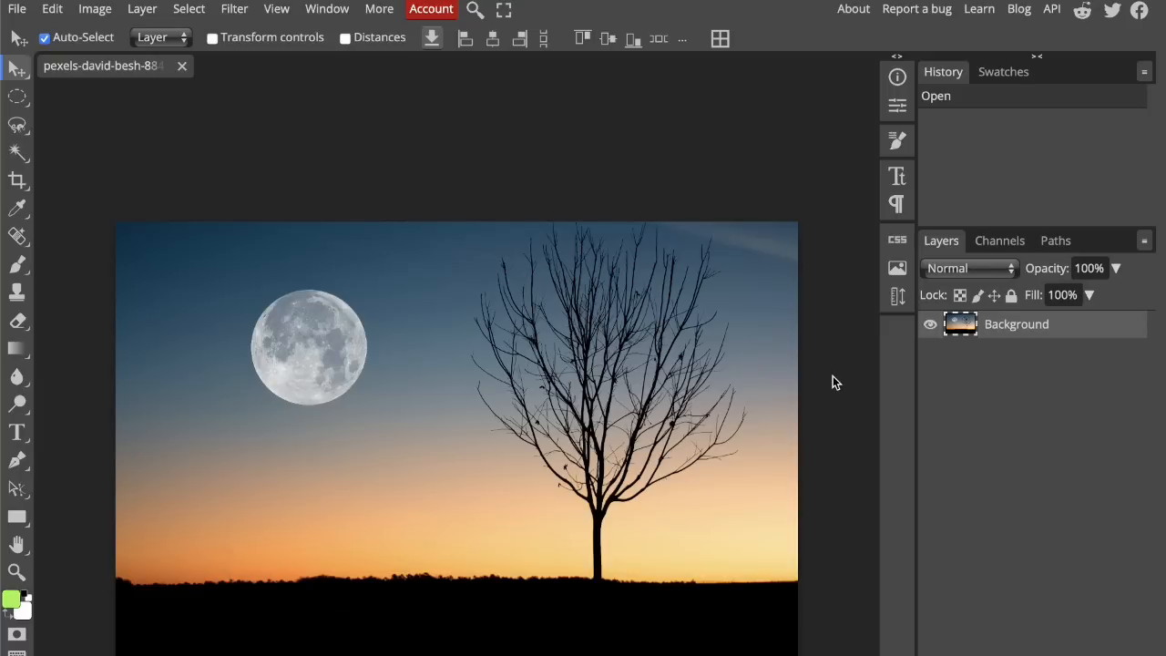
# Add a new empty layer above the Background layer and name it "Test"
pyautogui.click(148, 12)
pyautogui.moveTo(154, 34)
pyautogui.click(326, 35)
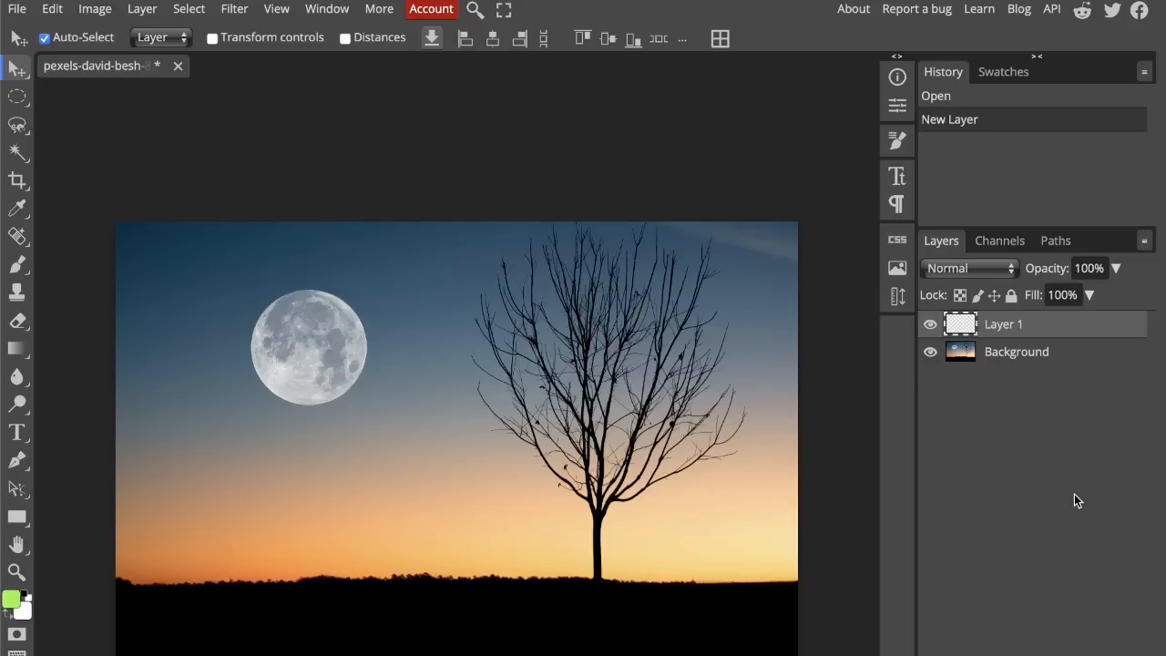
pyautogui.doubleClick(1022, 327)
pyautogui.write('Test')
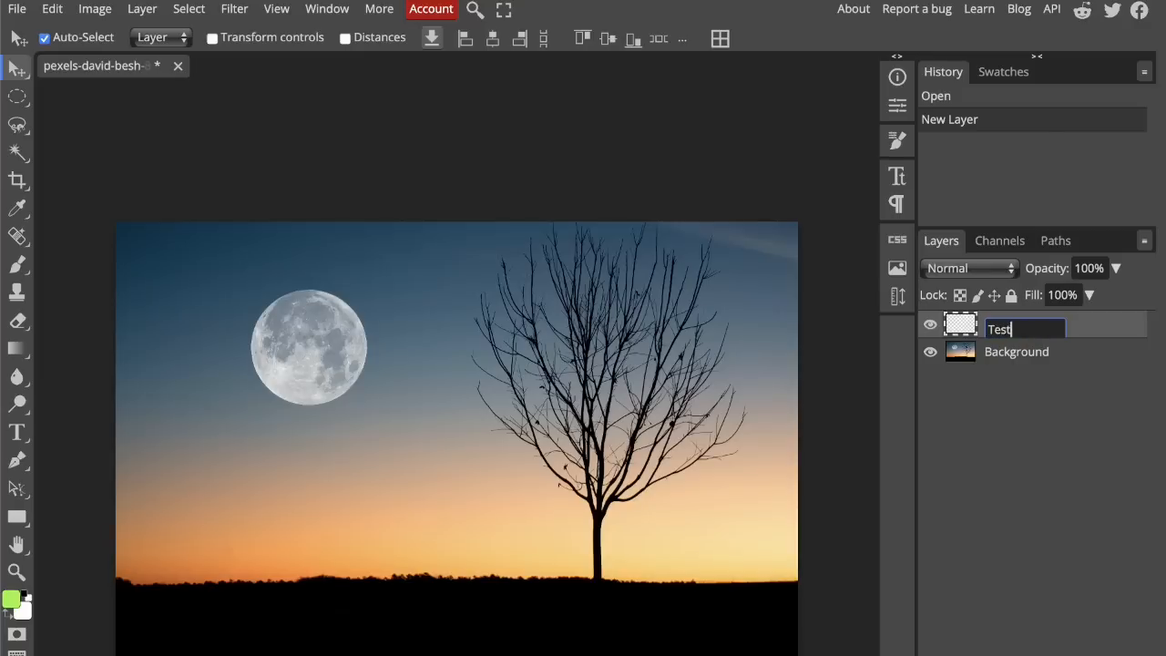
pyautogui.press('Return')
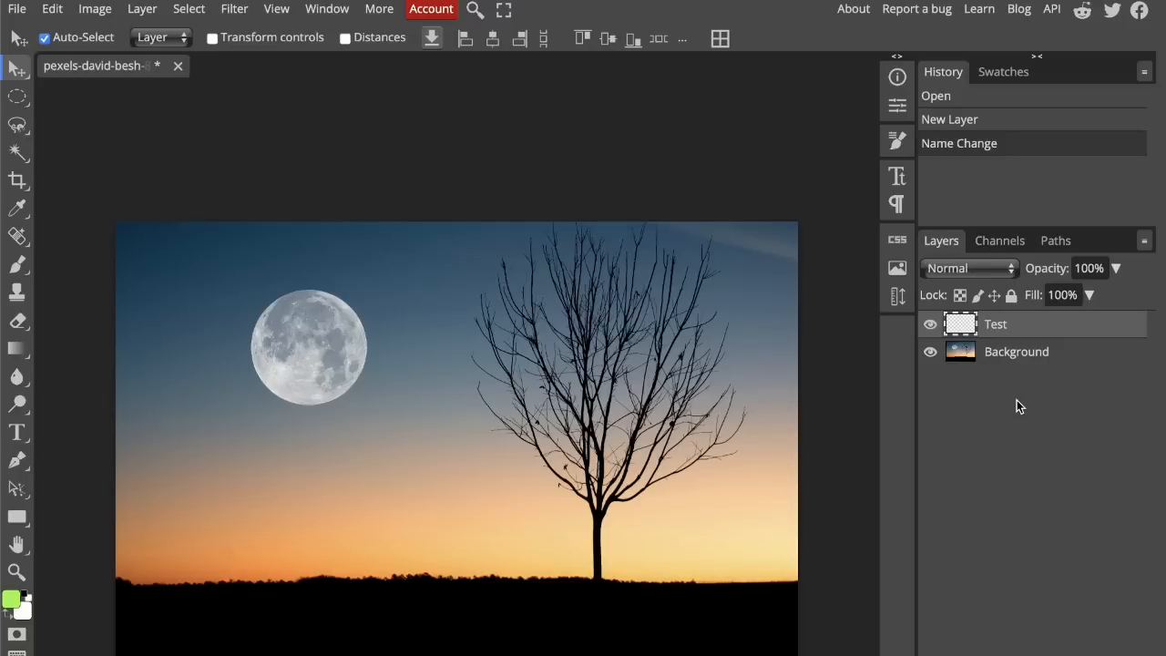
# Toggle the Background layer's visibility off and on, and delete the Test layer and undo the deletion
pyautogui.click(930, 351)
pyautogui.click(931, 353)
pyautogui.press('Delete')
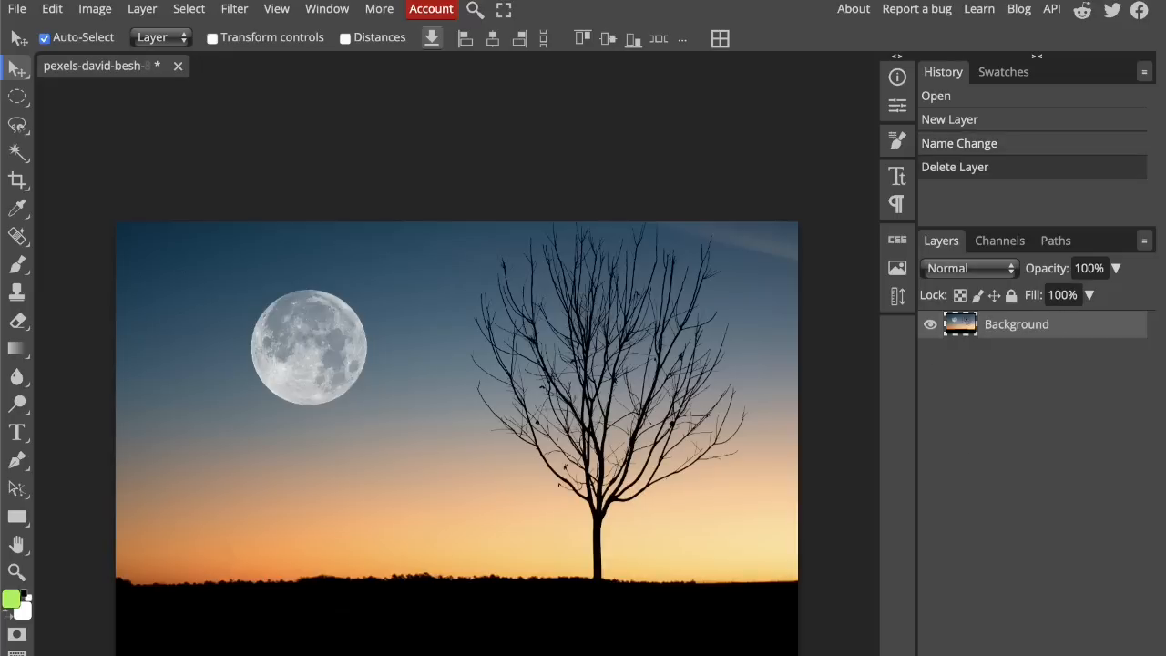
pyautogui.hotkey('ctrl', 'z')
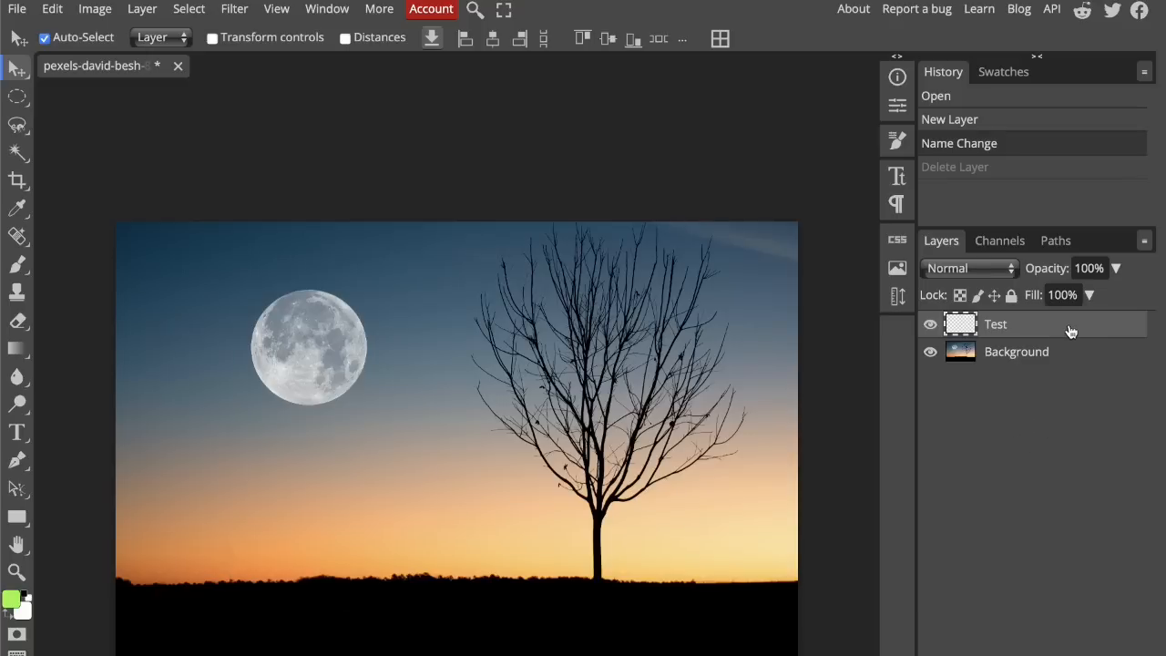
# Move the Test layer below the Background layer and back above it
pyautogui.moveTo(1070, 331); pyautogui.dragTo(1070, 364)
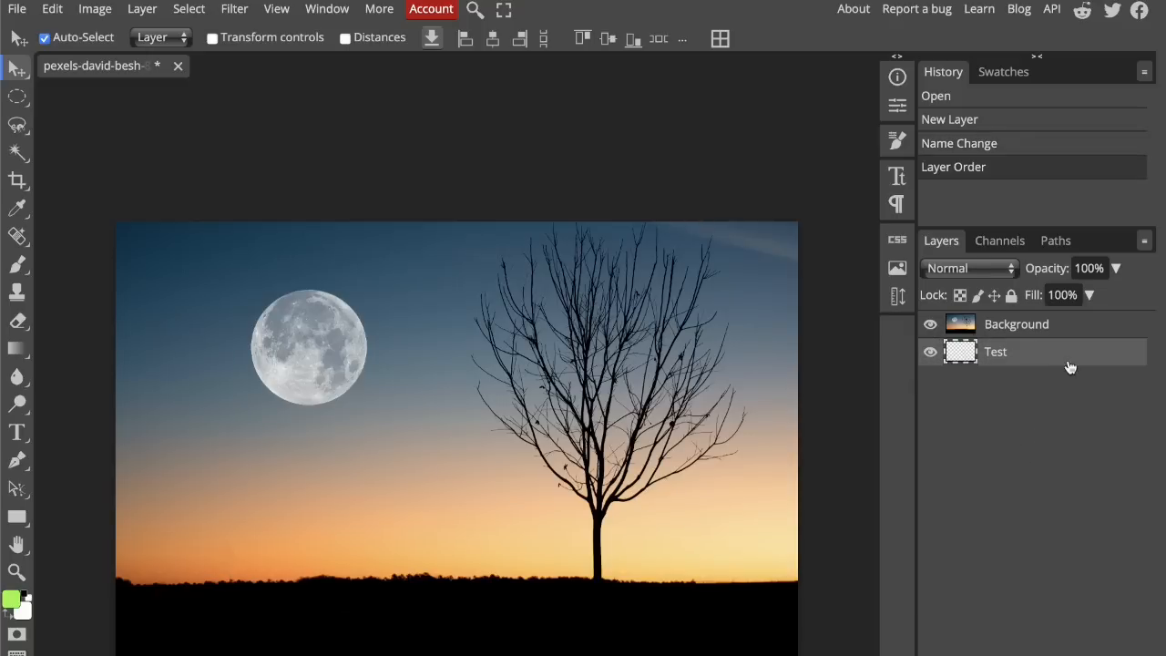
pyautogui.moveTo(1062, 362); pyautogui.dragTo(1062, 328)
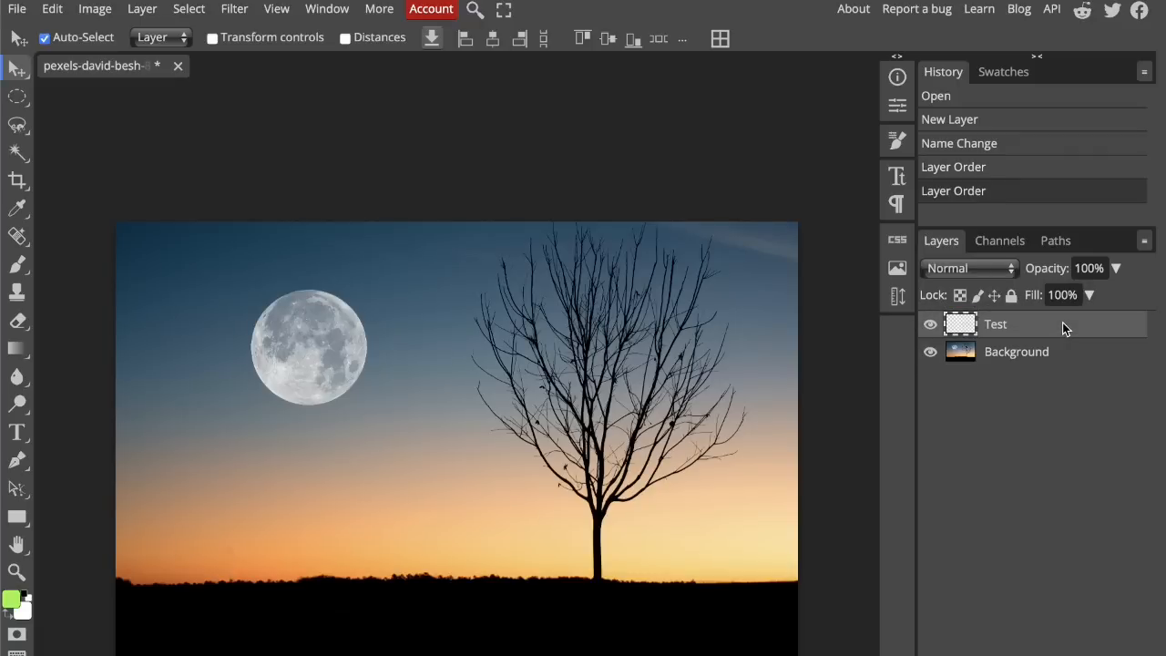
# Group the Test and Background layers into a folder and expand the folder to show its contents
pyautogui.click(1086, 352)
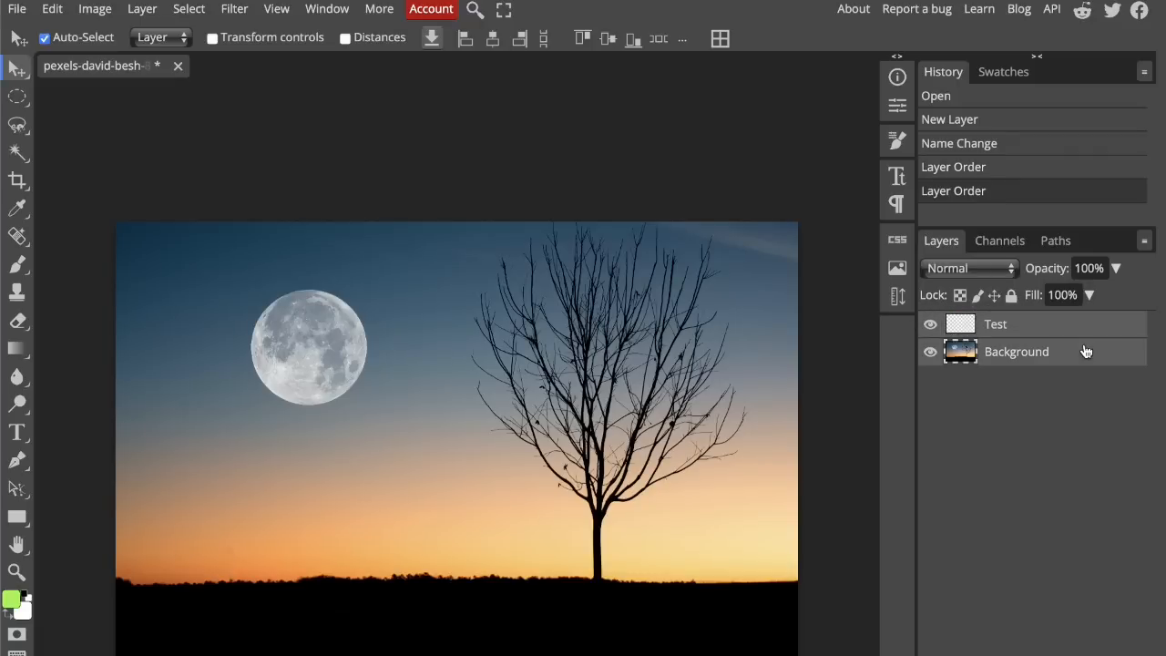
pyautogui.hotkey('ctrl', 'g')
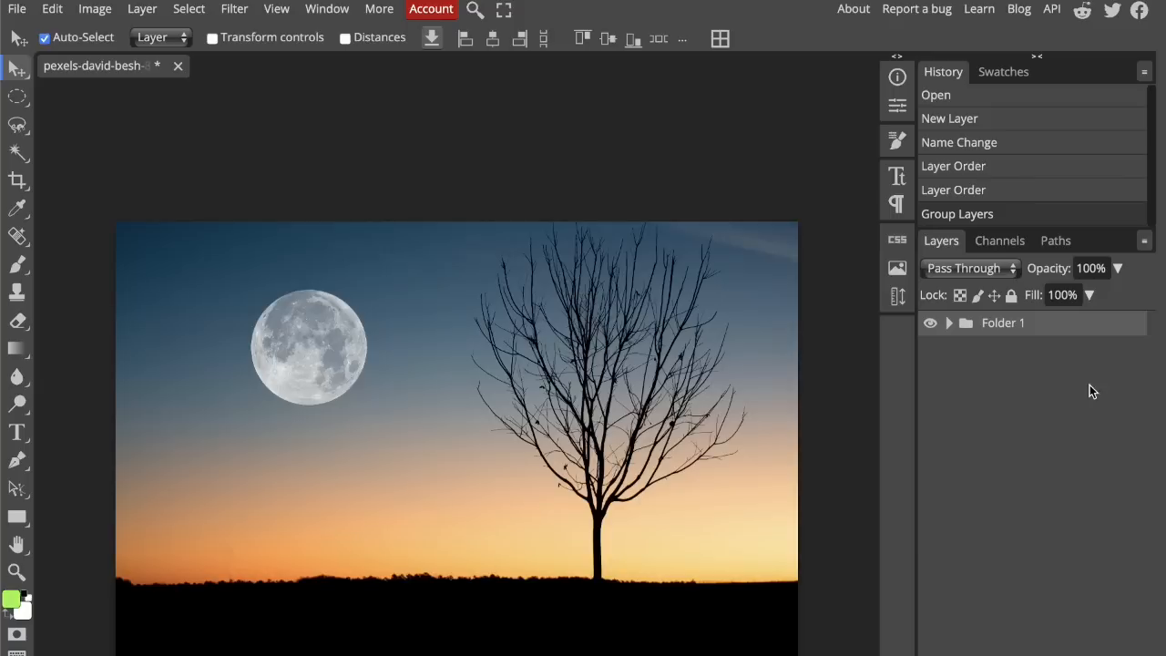
pyautogui.click(948, 323)
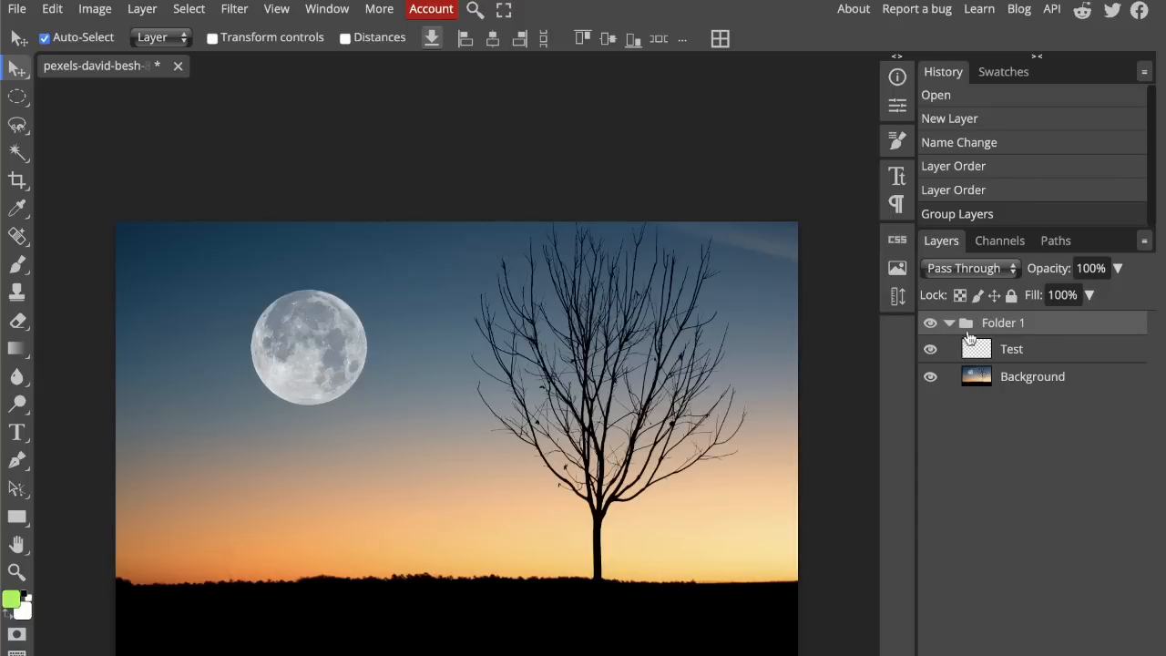
# Lock the Background layer completely, try selecting the photo on the canvas, and unlock the layer
pyautogui.click(1086, 382)
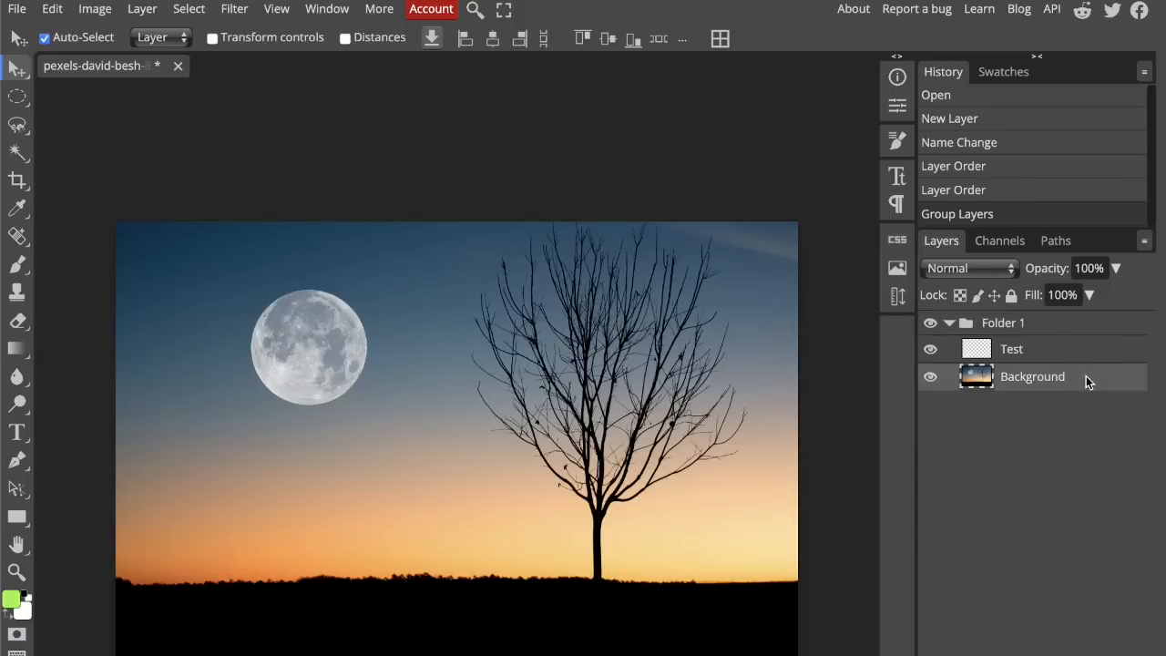
pyautogui.click(1010, 296)
pyautogui.click(592, 363)
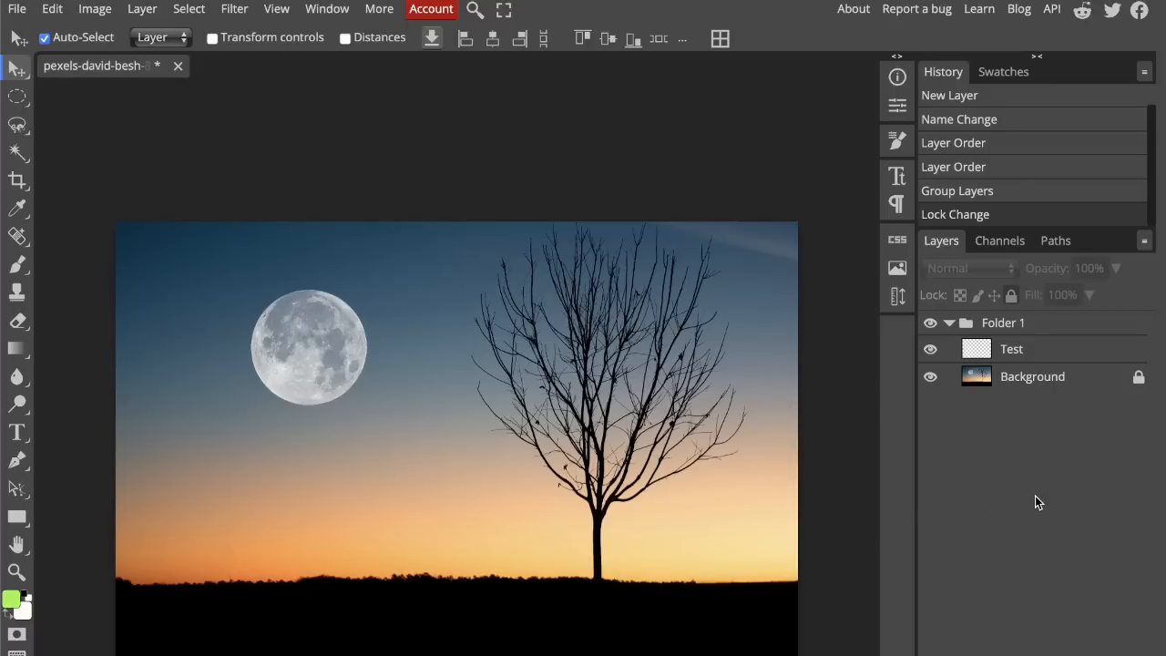
pyautogui.click(1139, 376)
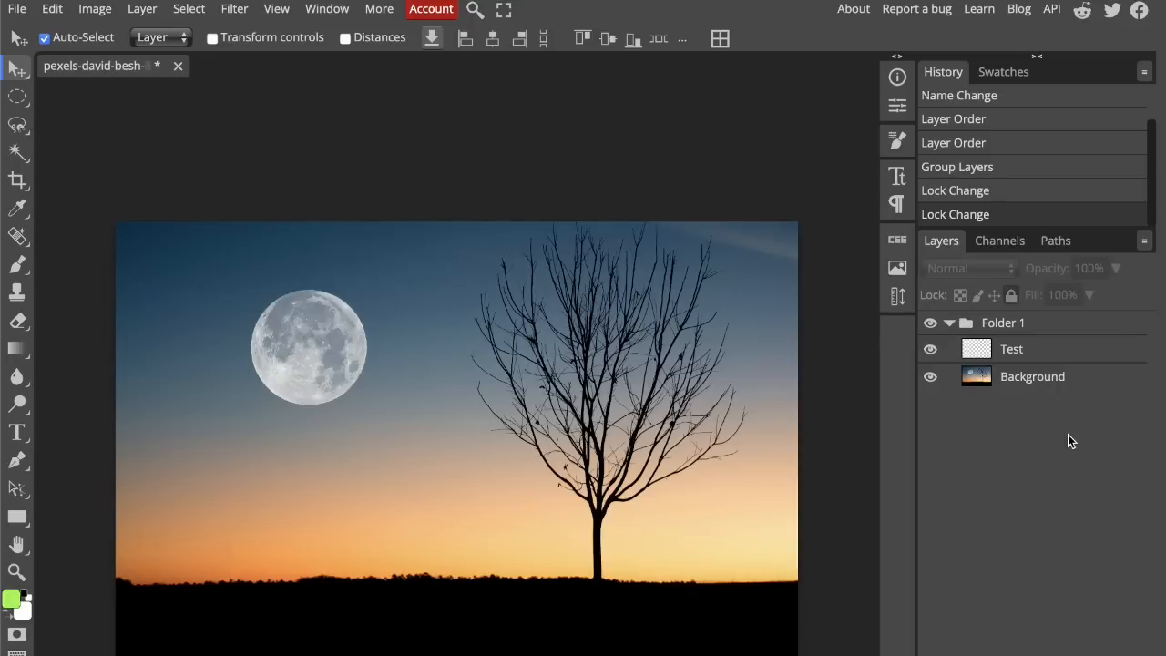
# Vary the Background layer's opacity, return it to 100%, and deselect the layer
pyautogui.click(1089, 383)
pyautogui.click(1116, 268)
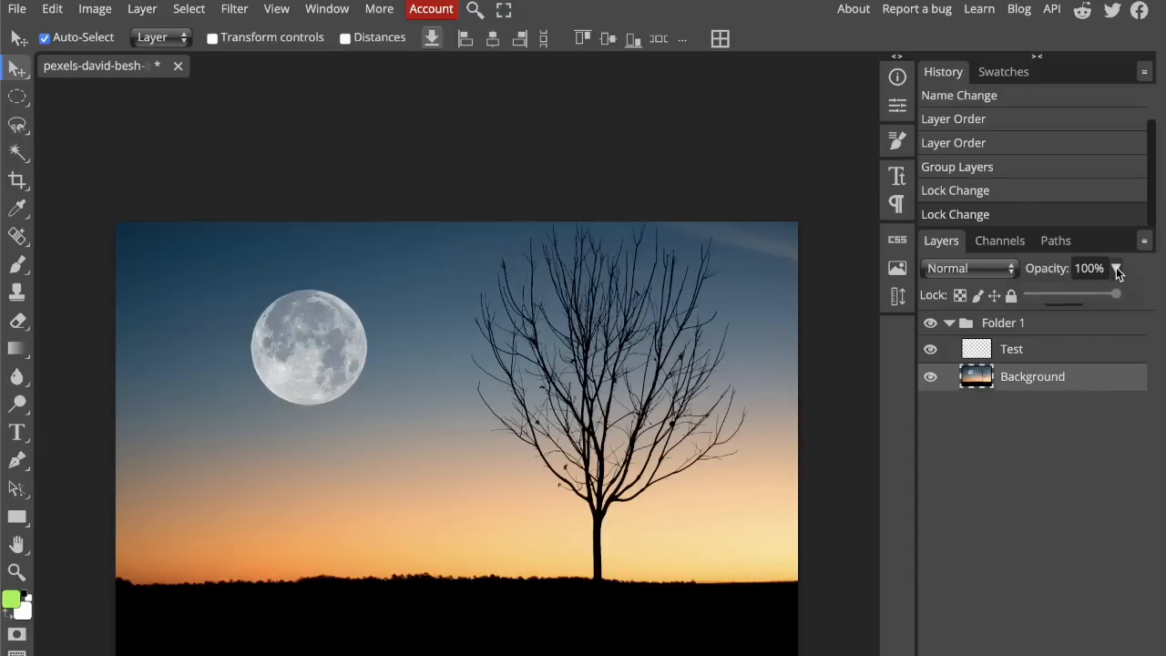
pyautogui.moveTo(1078, 294); pyautogui.dragTo(1158, 316)
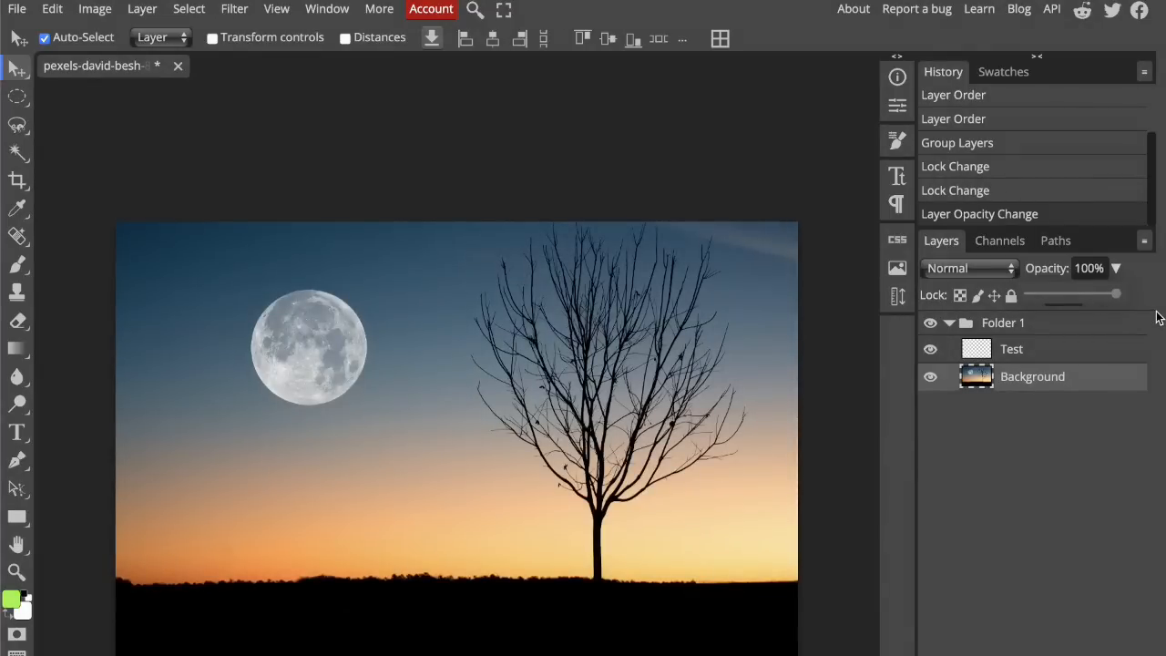
pyautogui.click(478, 187)
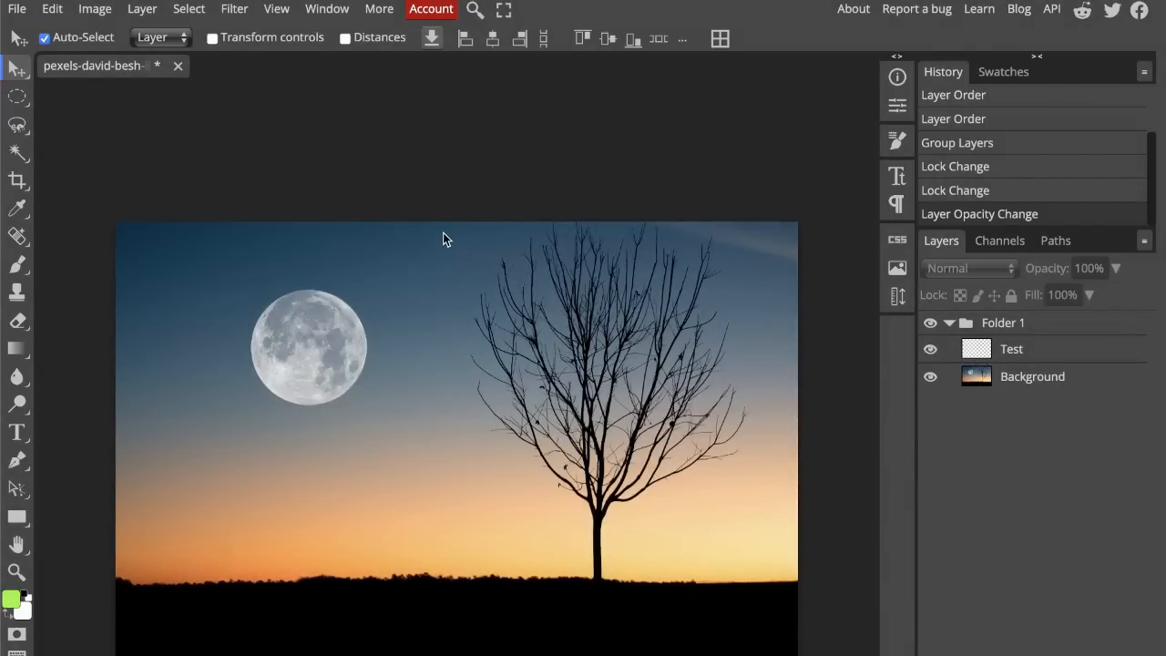
# Erase the sky and most of the moon in the photo's upper-left area on the Background layer with a size 400 Eraser
pyautogui.press('e')
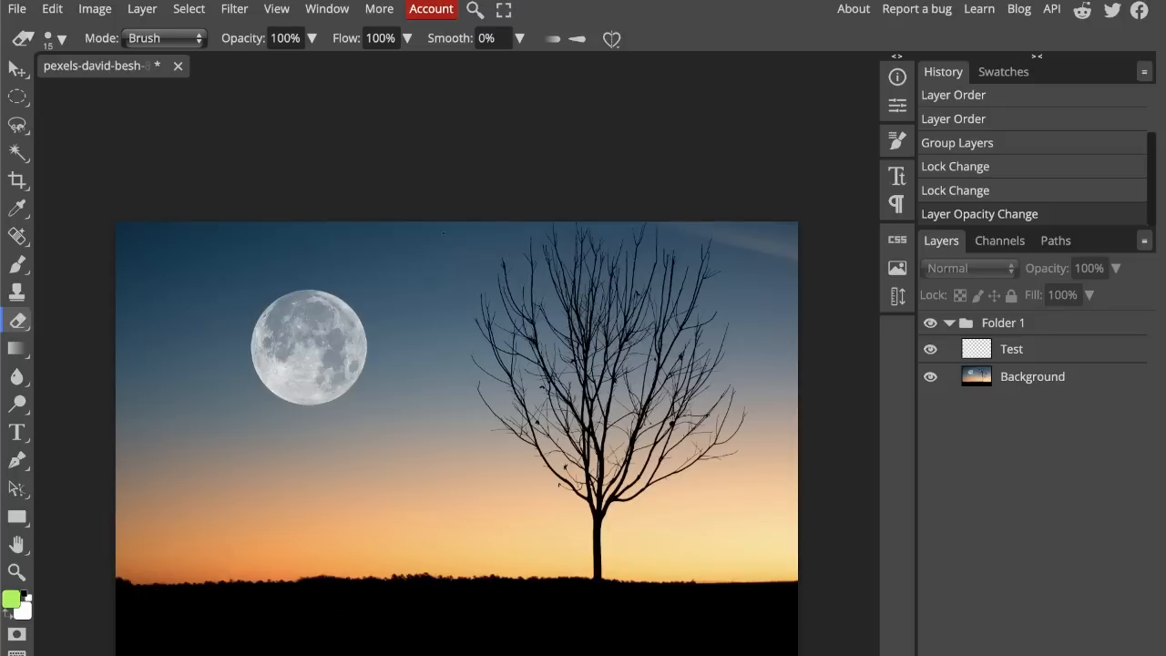
pyautogui.press(']')
pyautogui.press(']')
pyautogui.press(']')
pyautogui.press(']')
pyautogui.press(']')
pyautogui.press(']')
pyautogui.press(']')
pyautogui.press(']')
pyautogui.press(']')
pyautogui.click(385, 277)
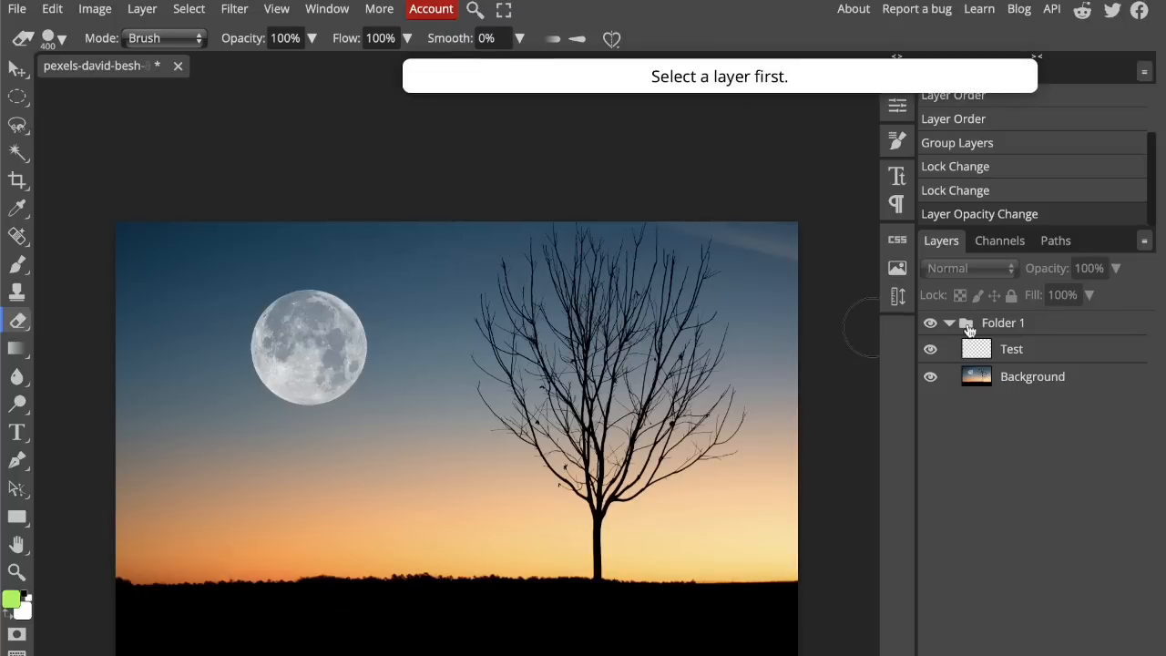
pyautogui.click(1080, 375)
pyautogui.moveTo(99, 272)
pyautogui.mouseDown()
pyautogui.moveTo(304, 214)
pyautogui.moveTo(155, 336)
pyautogui.moveTo(429, 201)
pyautogui.moveTo(176, 375)
pyautogui.moveTo(444, 223)
pyautogui.moveTo(439, 256)
pyautogui.moveTo(206, 461)
pyautogui.moveTo(194, 490)
pyautogui.mouseUp()
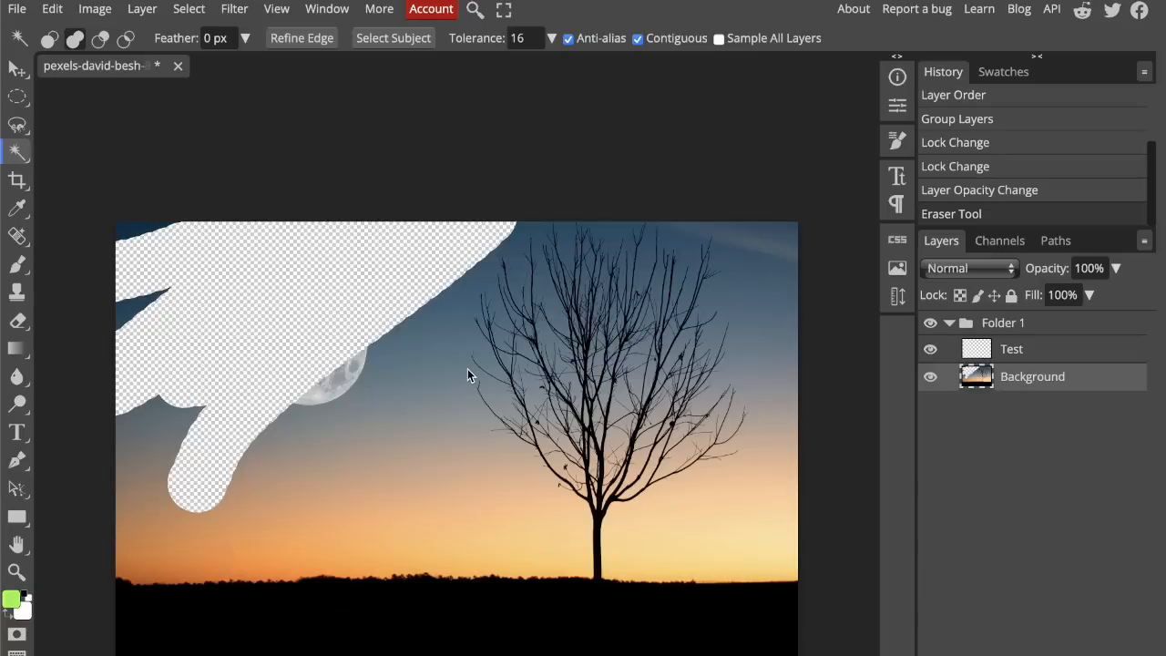
# Clear the band of sky beside the tree with a Magic Wand selection, save the document, and deselect
pyautogui.click(441, 468)
pyautogui.press('Delete')
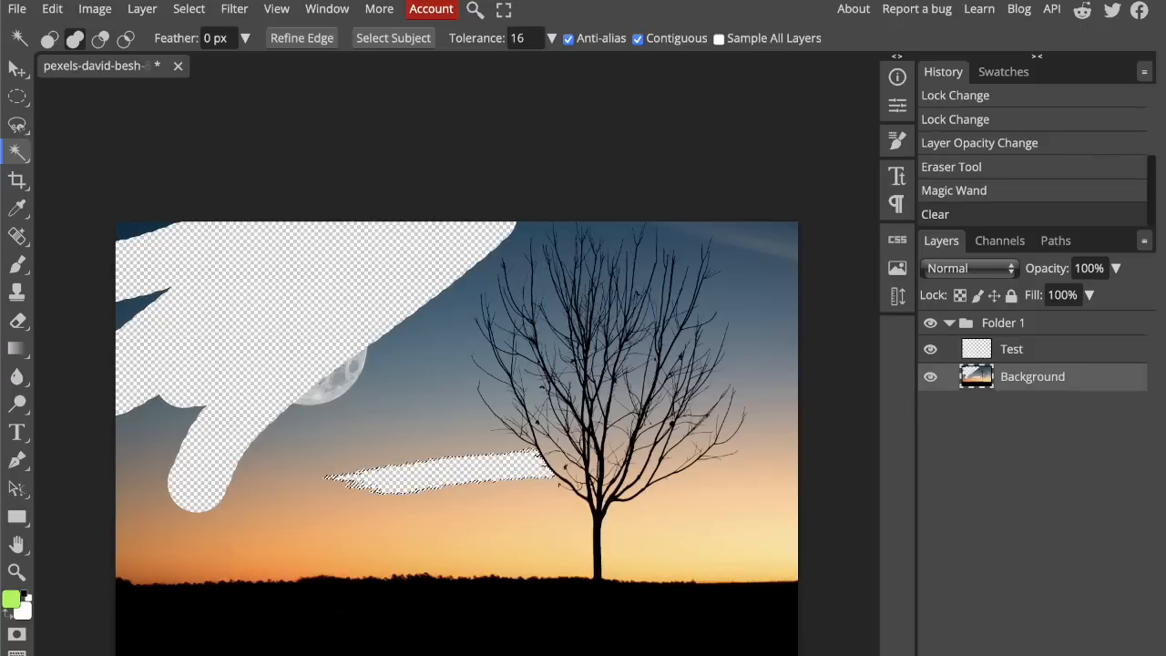
pyautogui.hotkey('ctrl', 's')
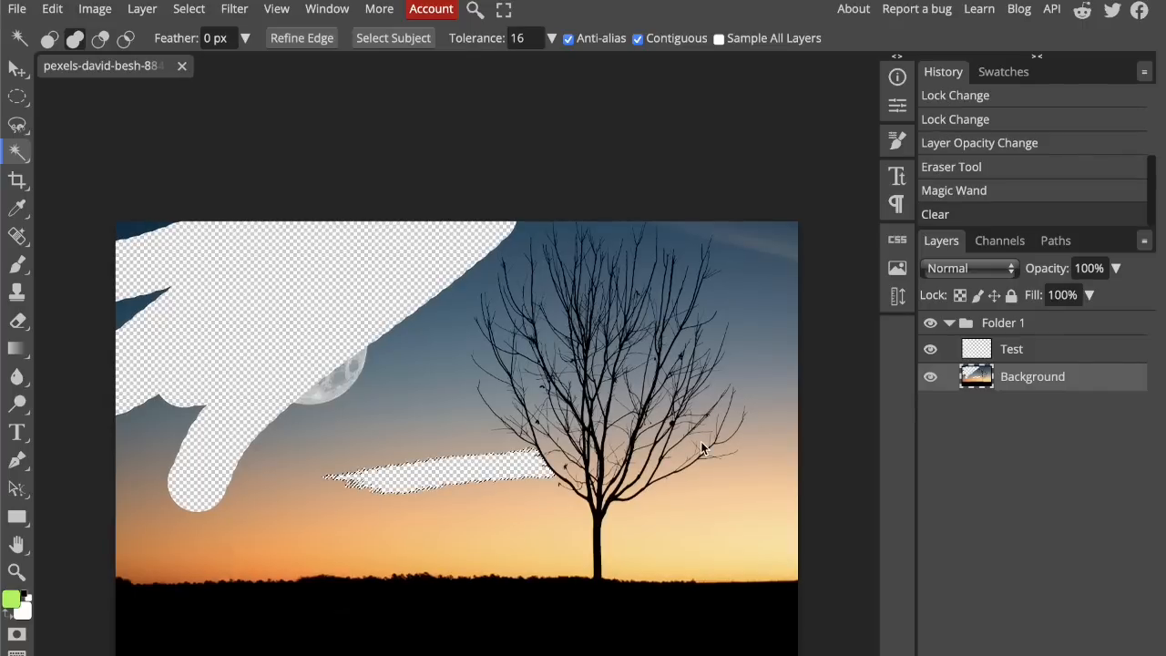
pyautogui.hotkey('ctrl', 'd')
# Inspect the erased areas up close and undo the deselection, the clearing, the Magic Wand selection and the erasing
pyautogui.scroll(5, 448, 511)
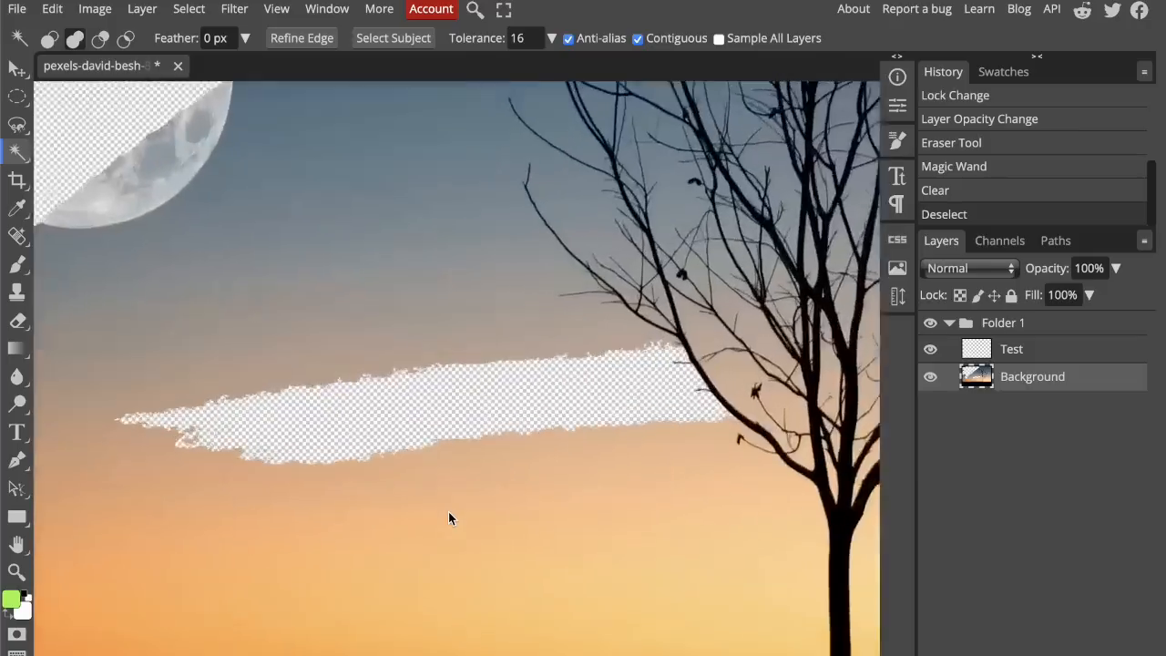
pyautogui.scroll(10, 411, 333)
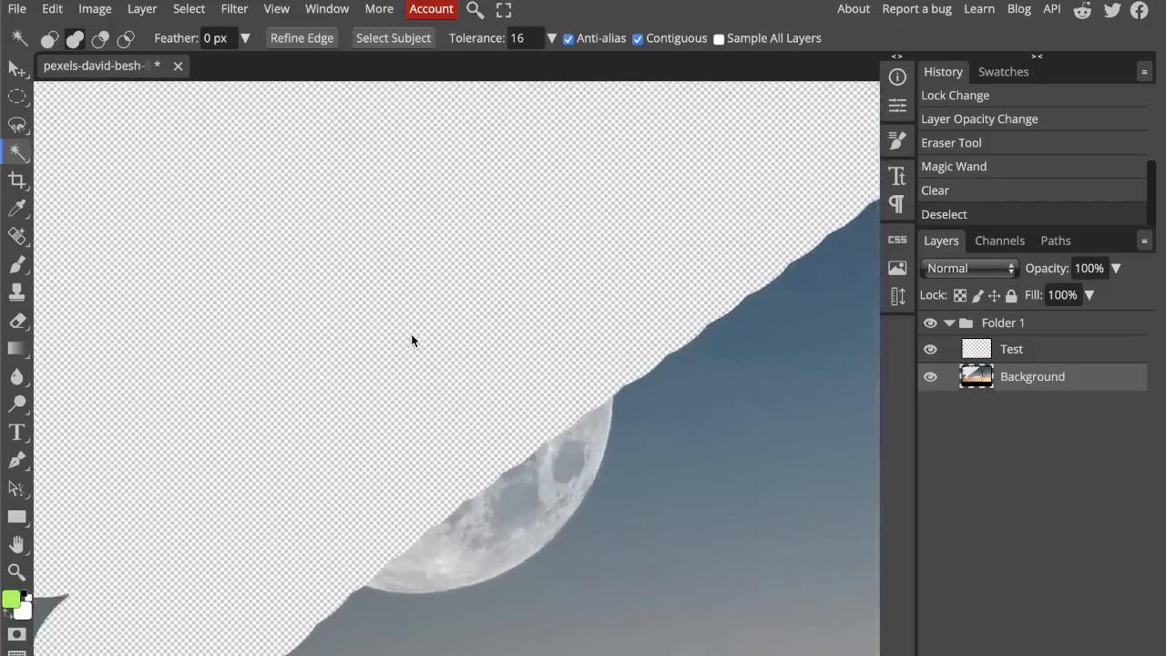
pyautogui.scroll(-8, 397, 347)
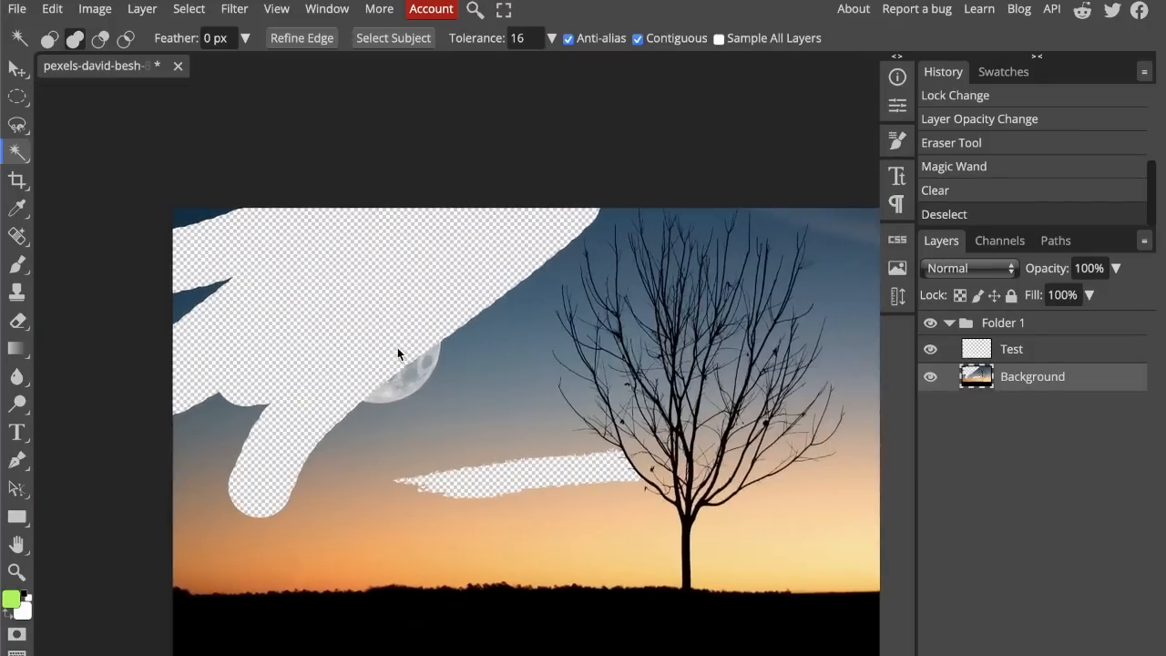
pyautogui.scroll(-2, 401, 351)
pyautogui.scroll(2, 569, 494)
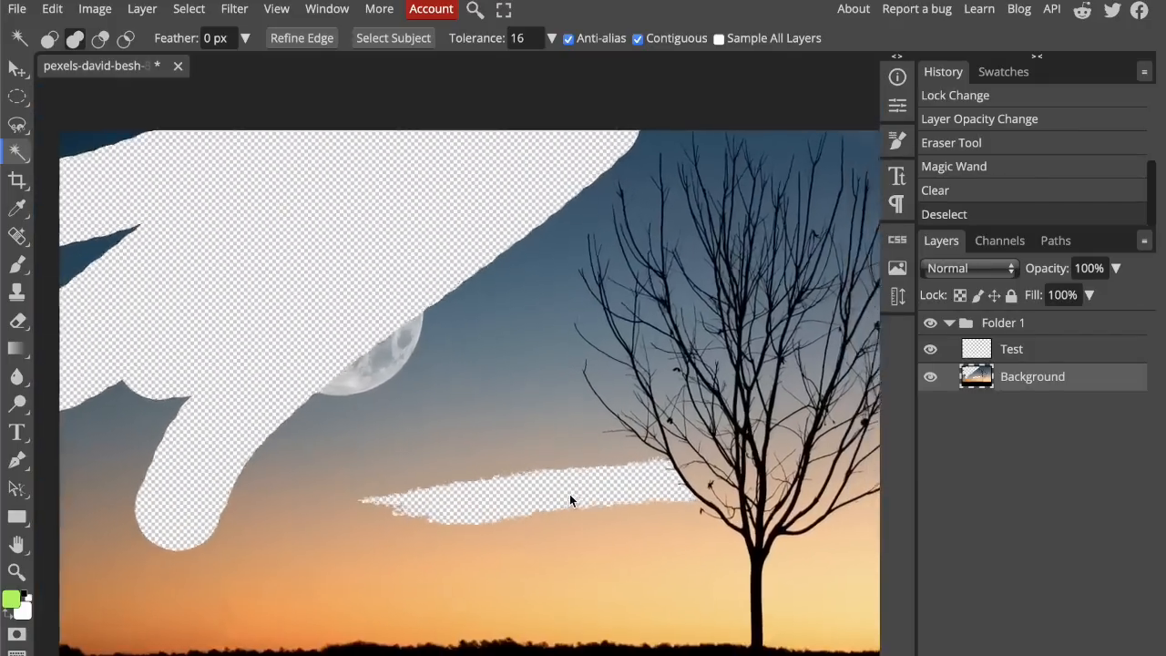
pyautogui.scroll(-1, 569, 494)
pyautogui.scroll(1, 569, 493)
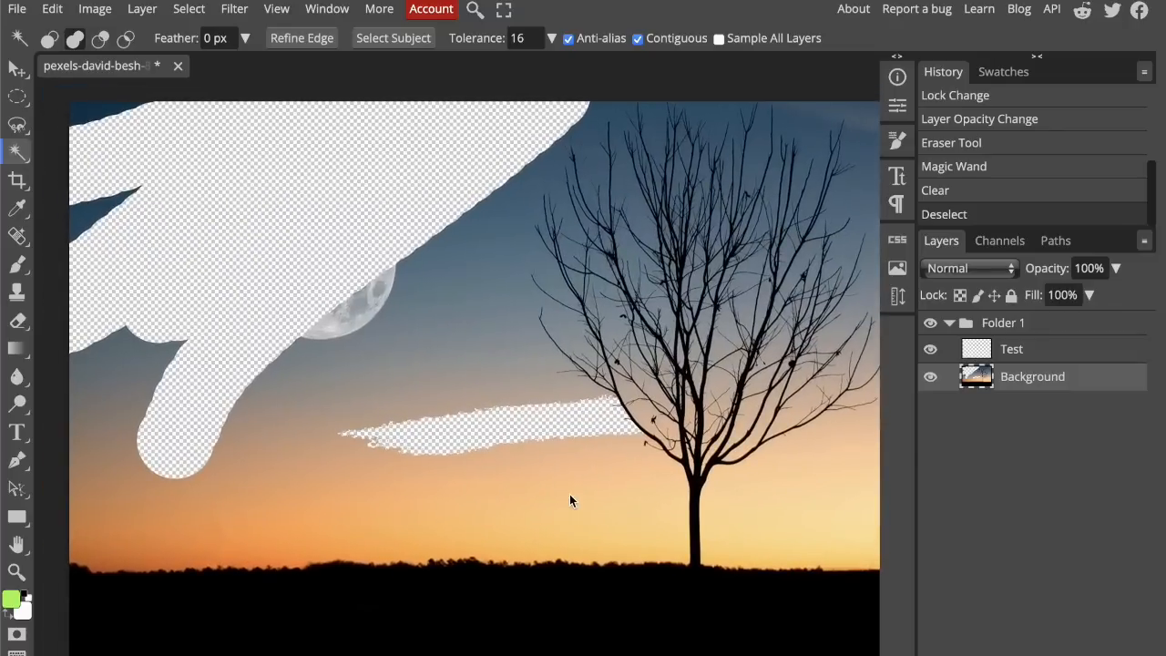
pyautogui.hotkey('ctrl', 'z')
pyautogui.hotkey('ctrl', 'z')
pyautogui.hotkey('ctrl', 'z')
pyautogui.hotkey('ctrl', 'z')
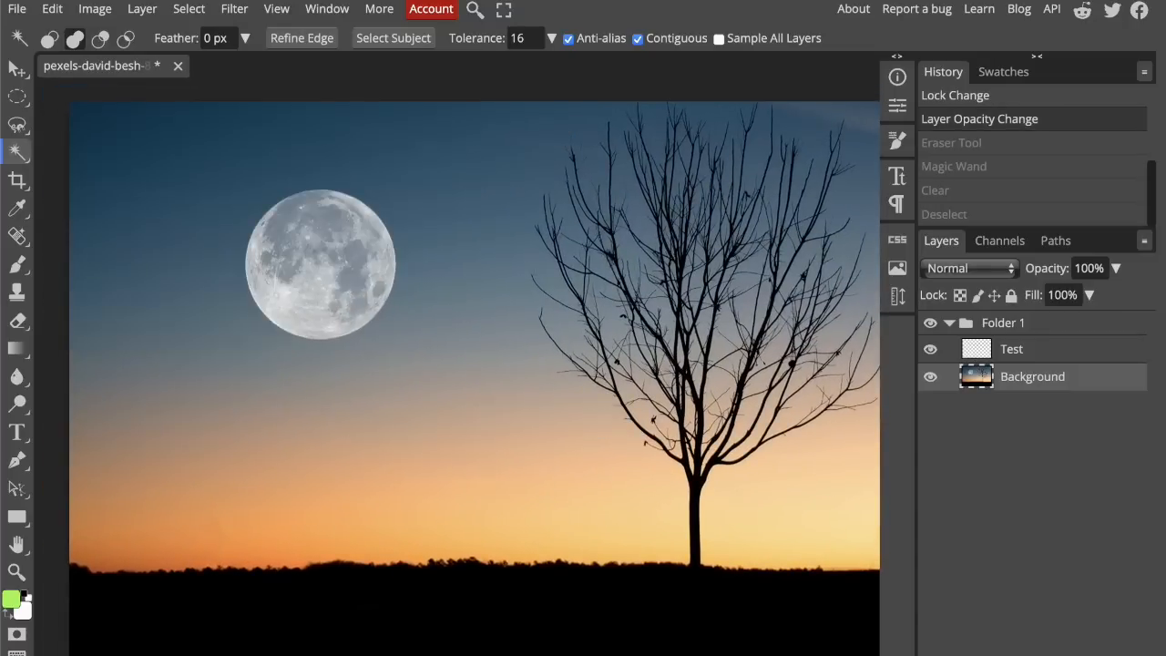
# Add a raster mask to the Background layer and set up the Brush tool at size 300
pyautogui.press('v')
pyautogui.scroll(-1, 554, 515)
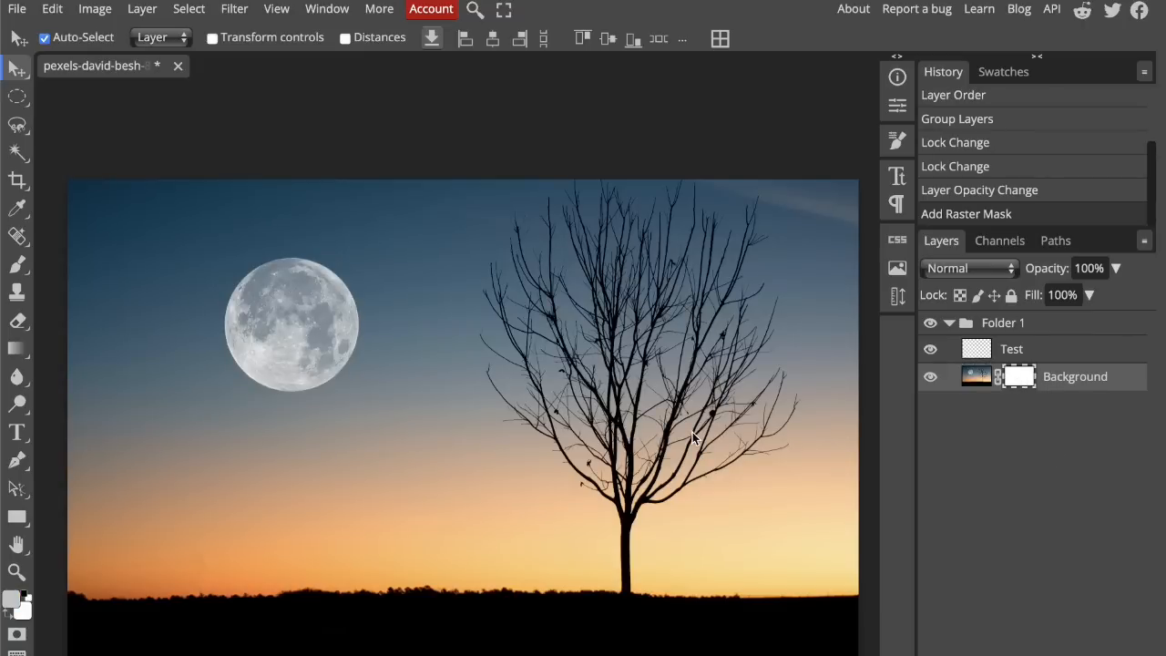
pyautogui.press('b')
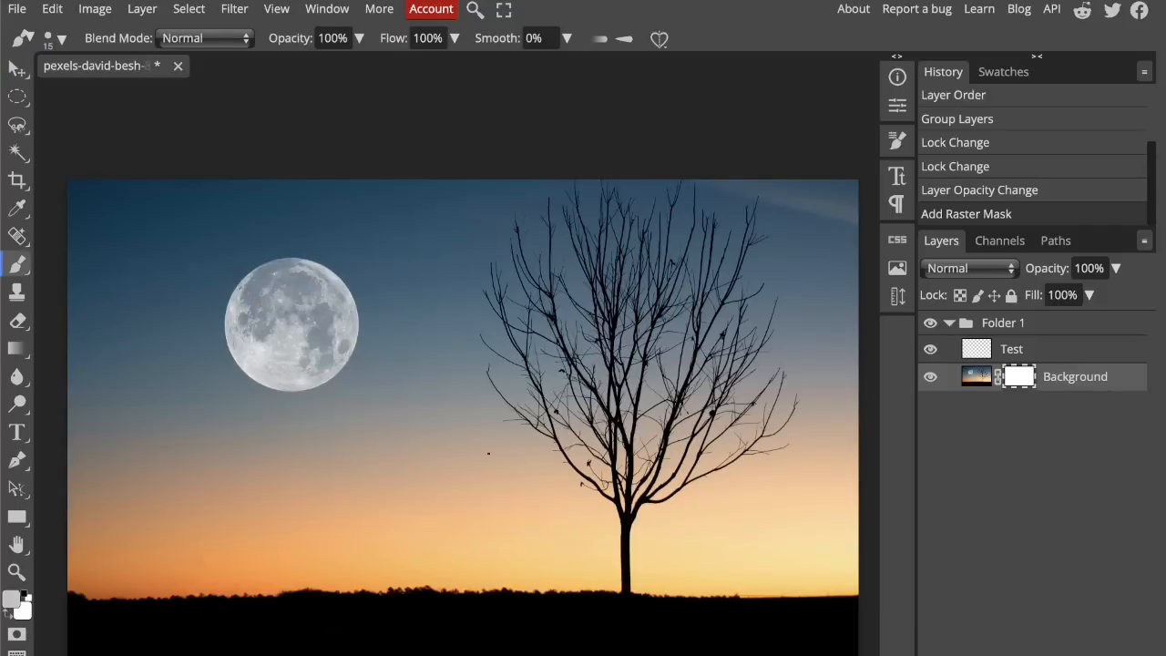
pyautogui.press(']')
pyautogui.press(']')
pyautogui.press(']')
pyautogui.press(']')
pyautogui.press(']')
pyautogui.press(']')
pyautogui.press(']')
pyautogui.press(']')
# Set the foreground color to black (000000) and paint over the whole moon on the Background layer's mask
pyautogui.click(12, 601)
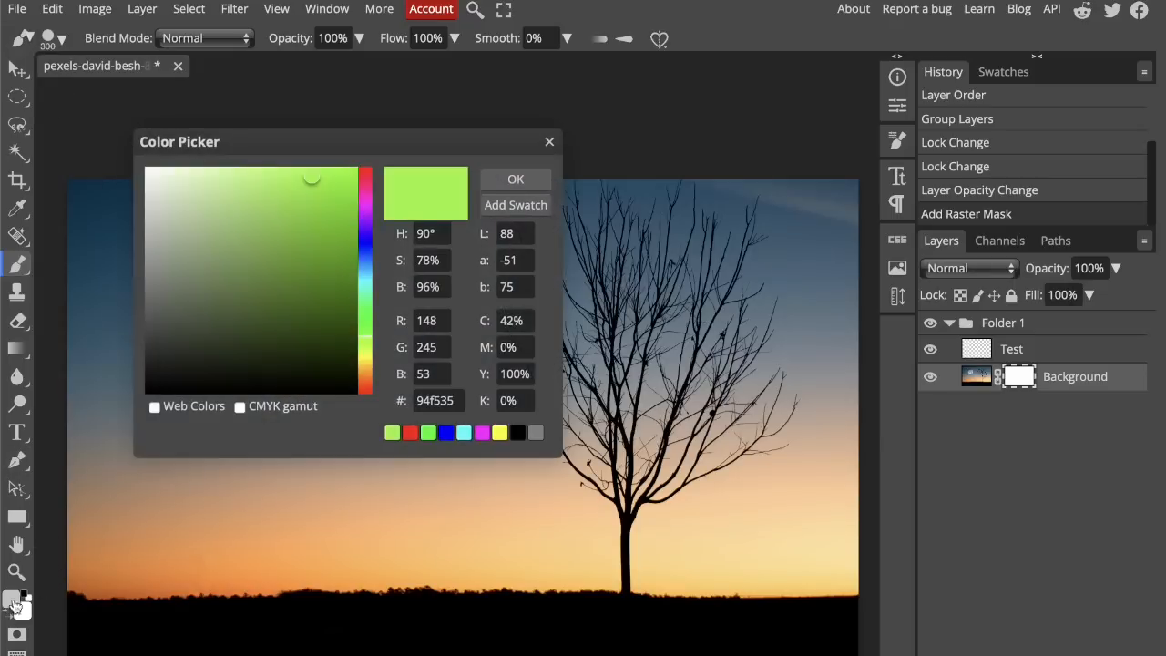
pyautogui.moveTo(328, 367); pyautogui.dragTo(156, 420)
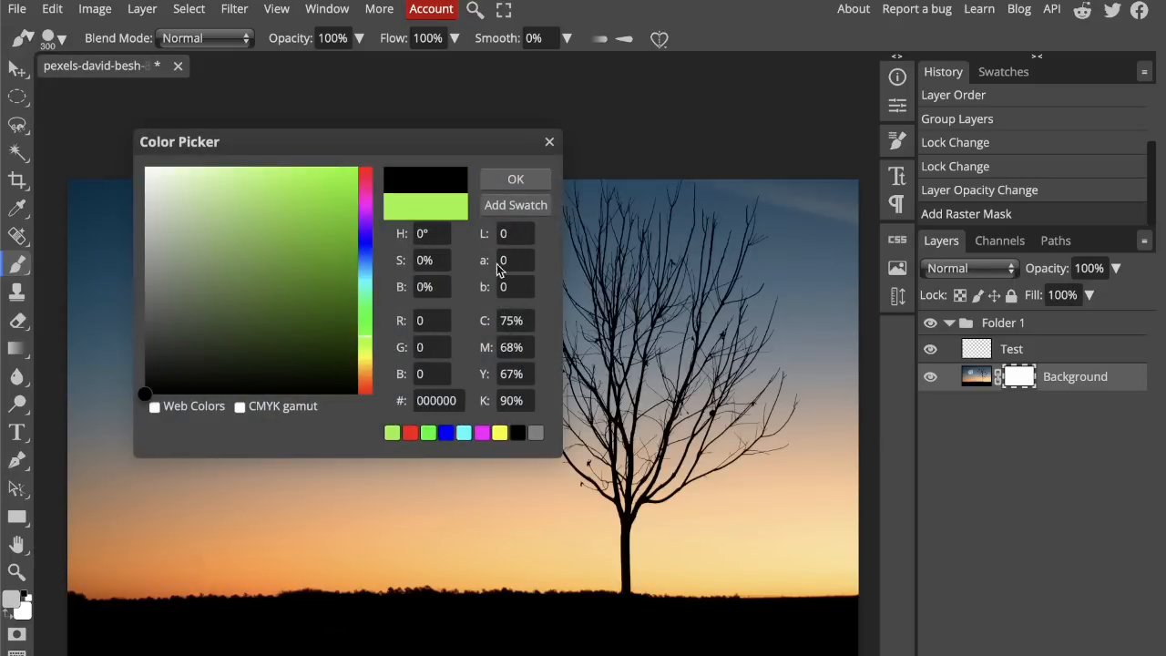
pyautogui.click(526, 180)
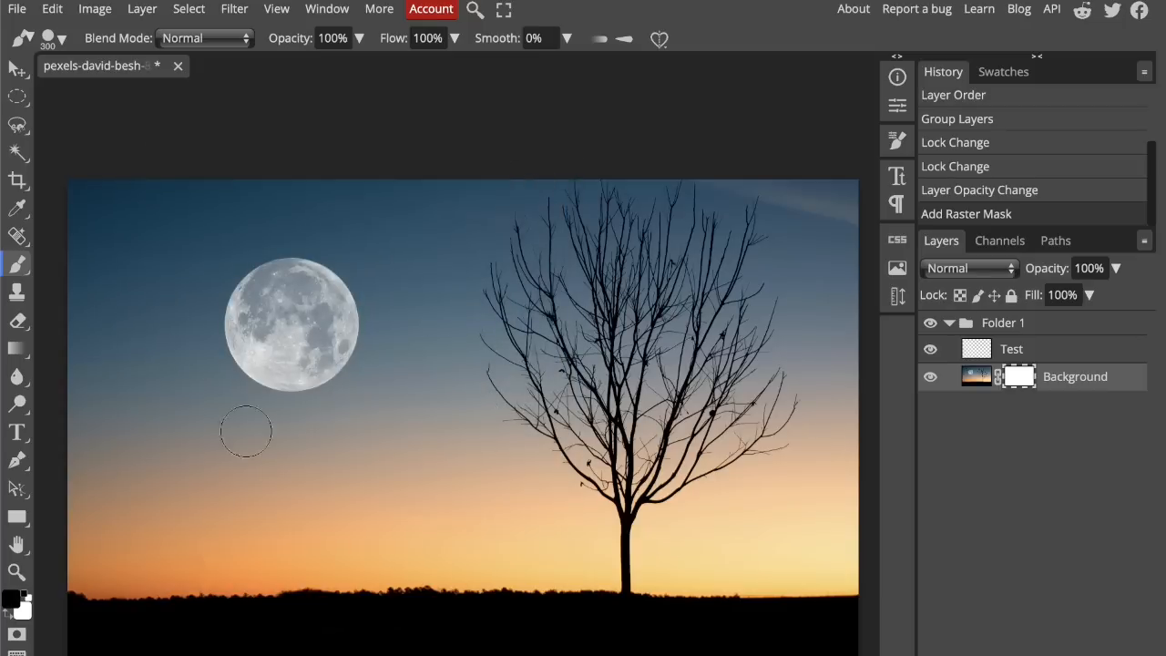
pyautogui.moveTo(306, 313)
pyautogui.mouseDown()
pyautogui.moveTo(272, 304)
pyautogui.moveTo(259, 331)
pyautogui.moveTo(267, 354)
pyautogui.moveTo(294, 365)
pyautogui.moveTo(318, 357)
pyautogui.moveTo(332, 312)
pyautogui.moveTo(314, 282)
pyautogui.moveTo(283, 282)
pyautogui.moveTo(256, 303)
pyautogui.moveTo(250, 327)
pyautogui.moveTo(277, 328)
pyautogui.mouseUp()
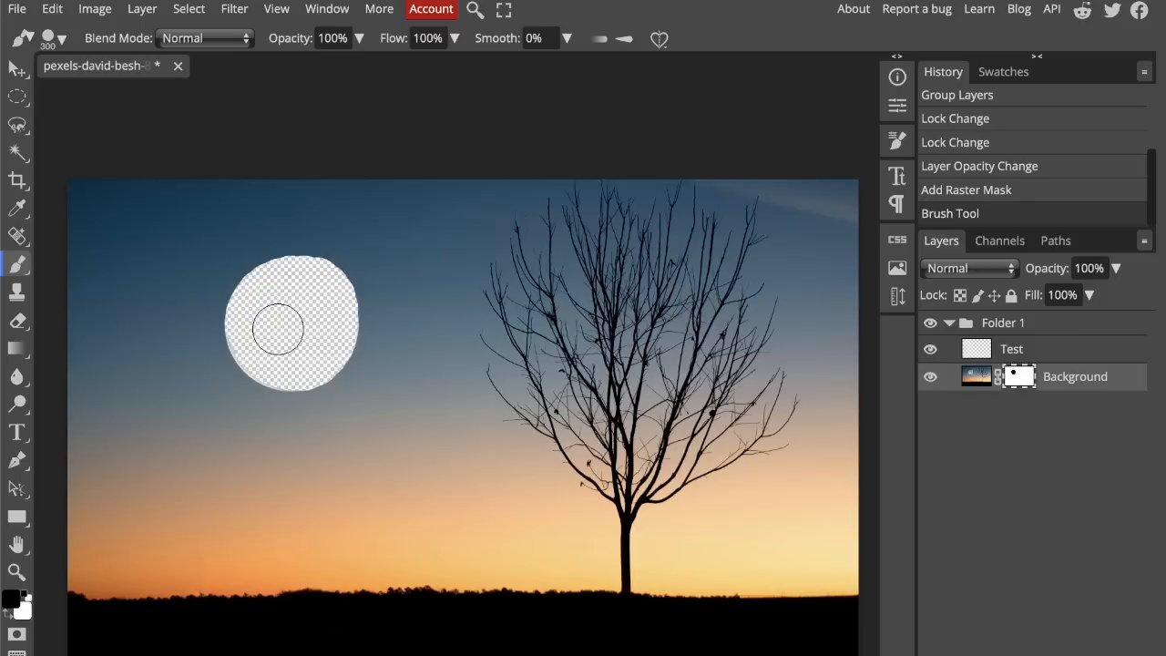
# Swap the foreground color to white and paint on the Background layer's mask to bring back the moon's center
pyautogui.press('x')
pyautogui.moveTo(290, 329)
pyautogui.mouseDown()
pyautogui.moveTo(308, 298)
pyautogui.moveTo(320, 336)
pyautogui.moveTo(284, 338)
pyautogui.moveTo(299, 297)
pyautogui.moveTo(297, 334)
pyautogui.moveTo(266, 310)
pyautogui.moveTo(298, 309)
pyautogui.moveTo(288, 343)
pyautogui.moveTo(290, 311)
pyautogui.mouseUp()
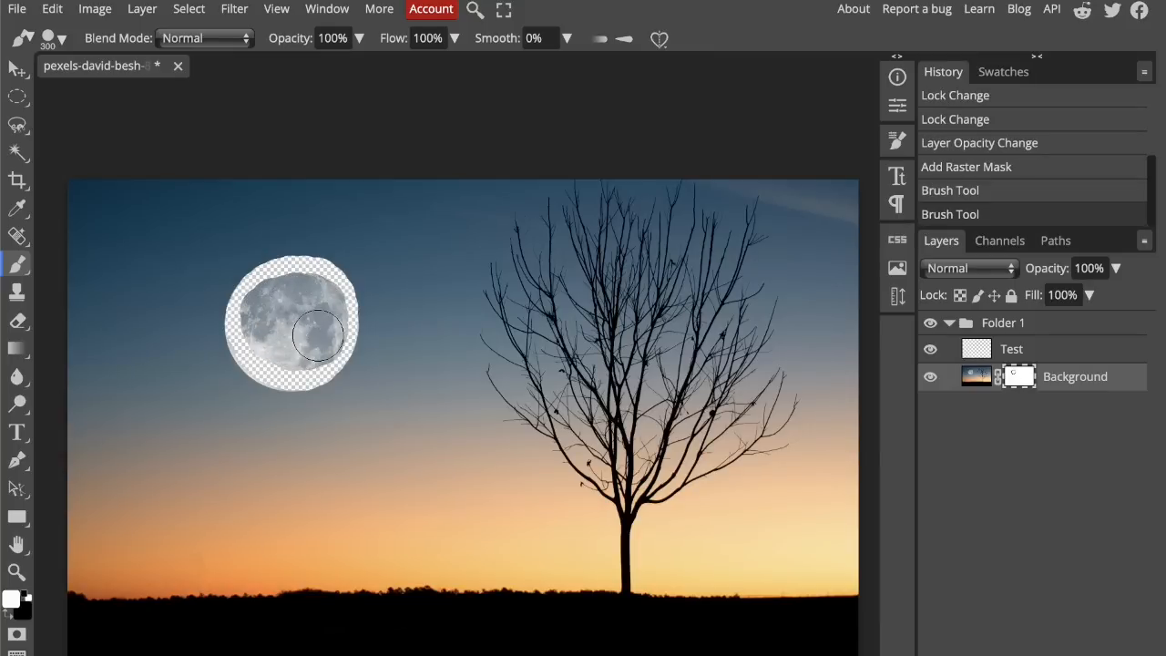
# Fade out the photo's lower part with a vertical white-to-black linear gradient on the Background layer's mask, undoing a shorter first gradient
pyautogui.press('g')
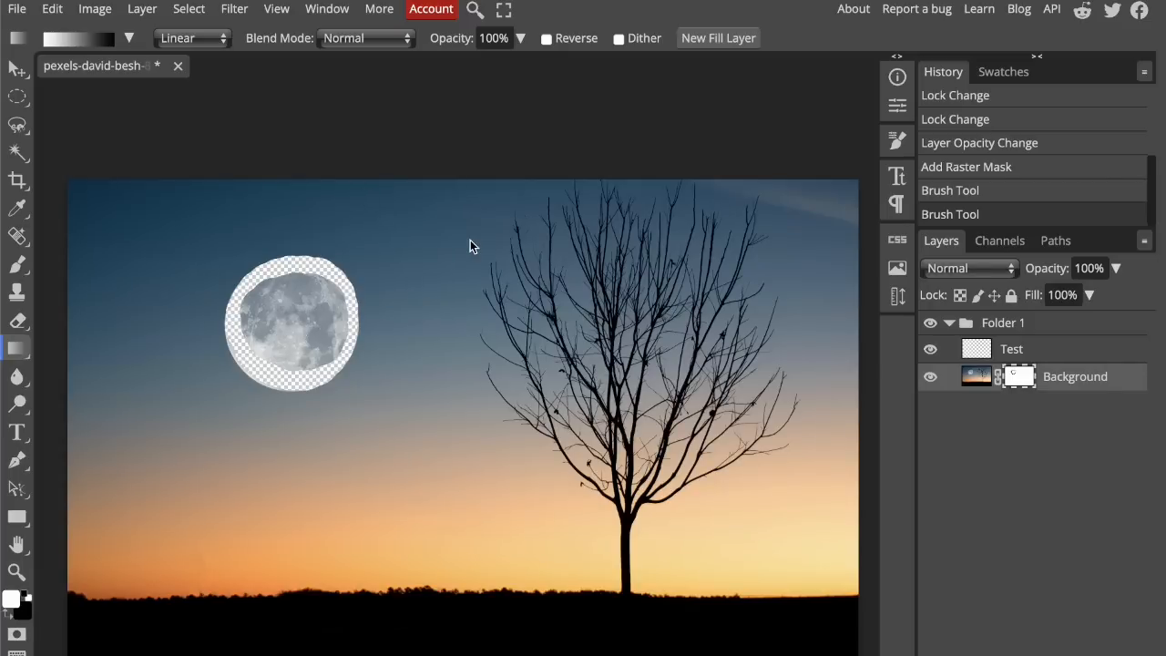
pyautogui.moveTo(537, 211); pyautogui.dragTo(537, 435)
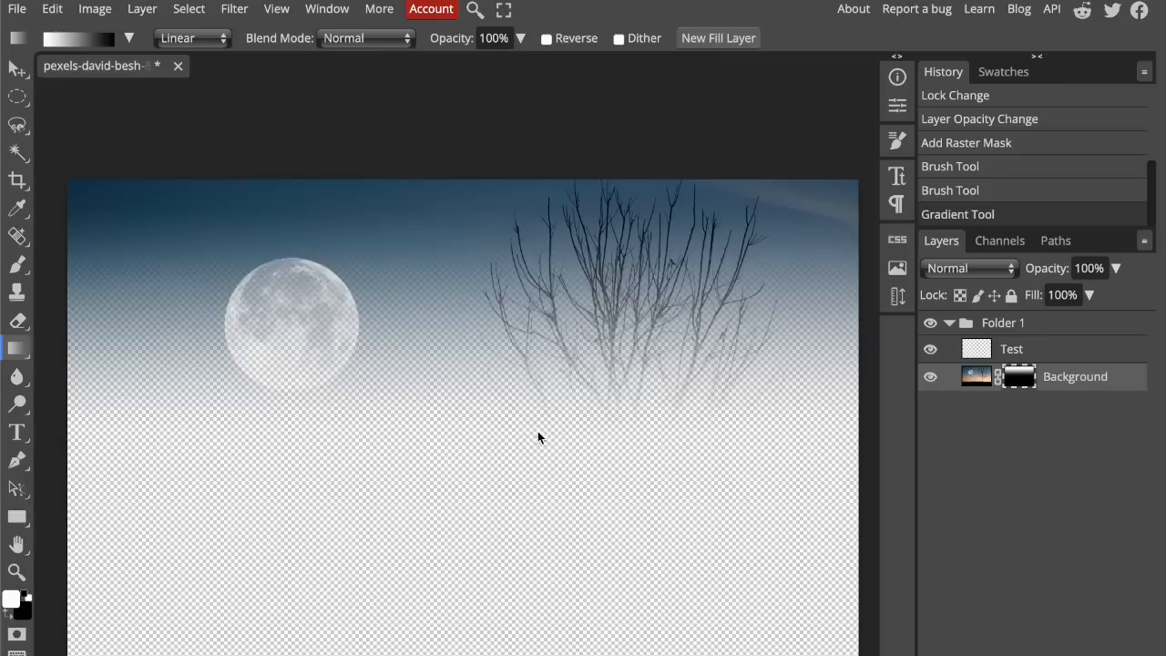
pyautogui.hotkey('ctrl', 'z')
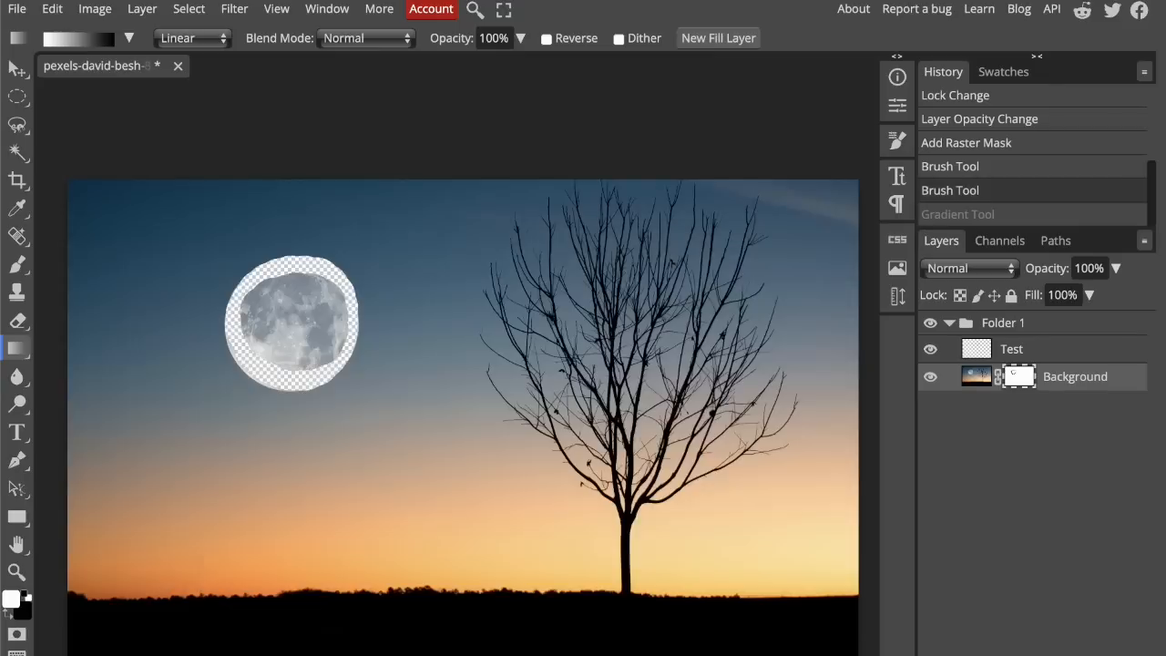
pyautogui.moveTo(476, 550); pyautogui.dragTo(475, 552)
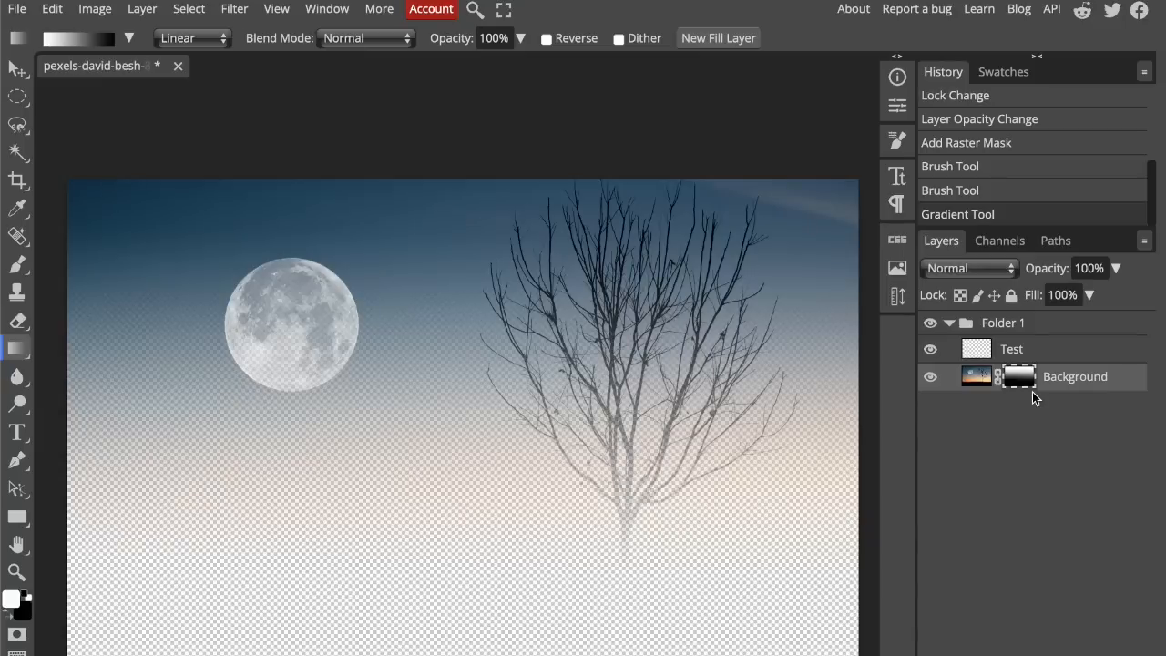
# Try inverting the gradient mask on the Background layer, undo the inversion, and delete the raster mask
pyautogui.hotkey('ctrl', 'i')
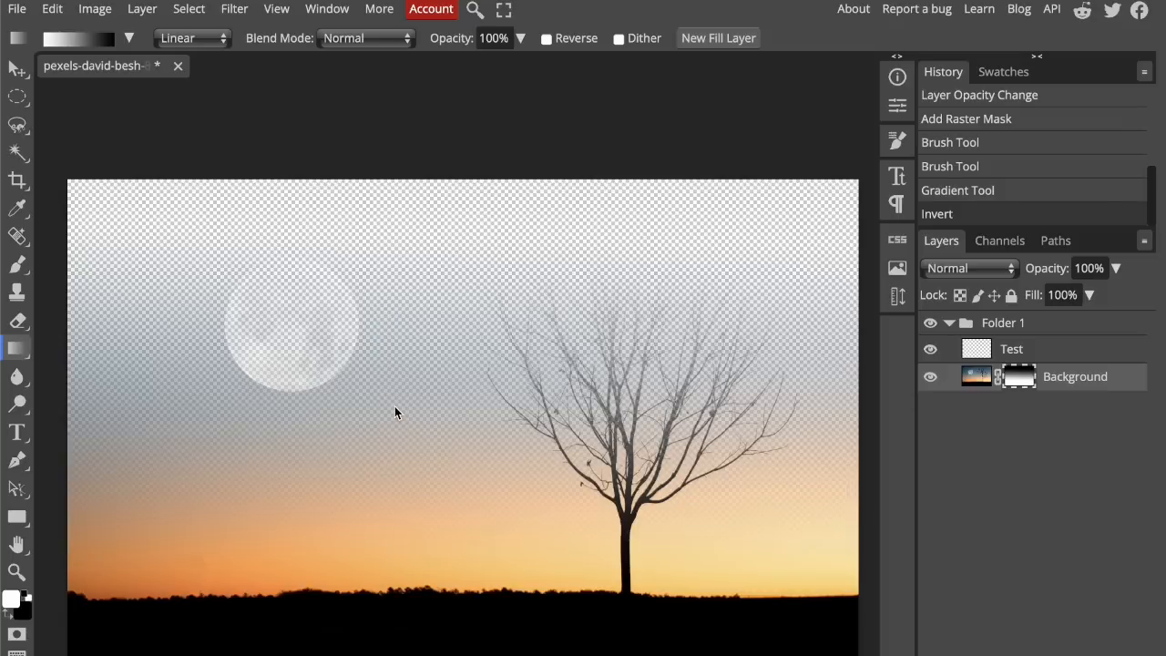
pyautogui.hotkey('ctrl', 'z')
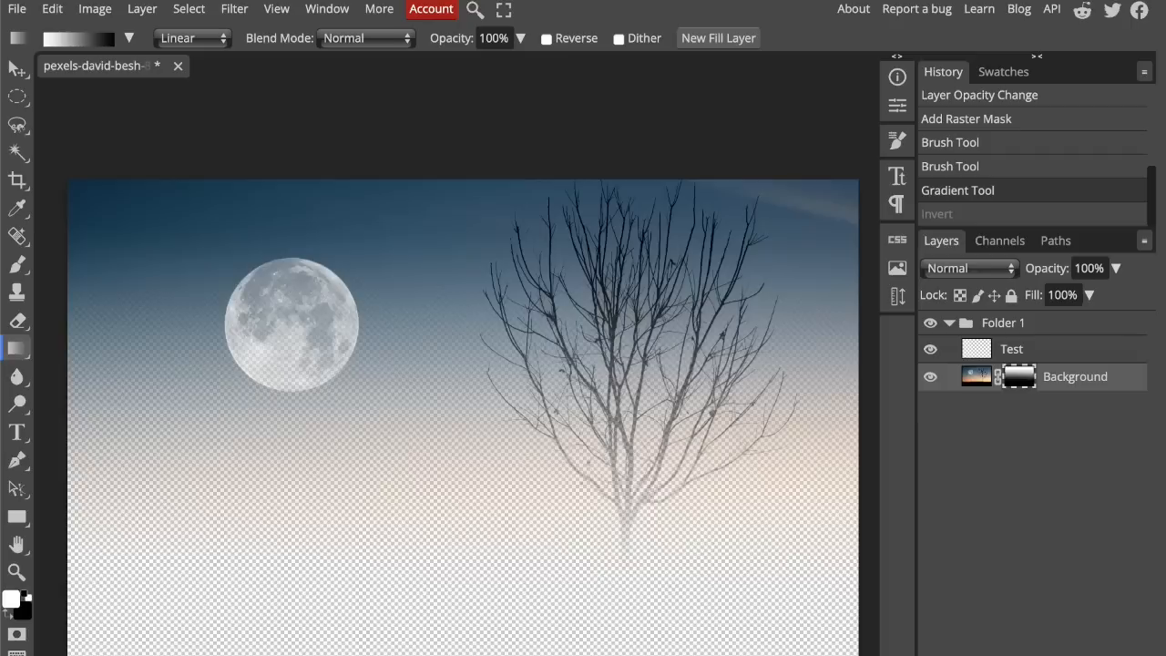
pyautogui.press('Delete')
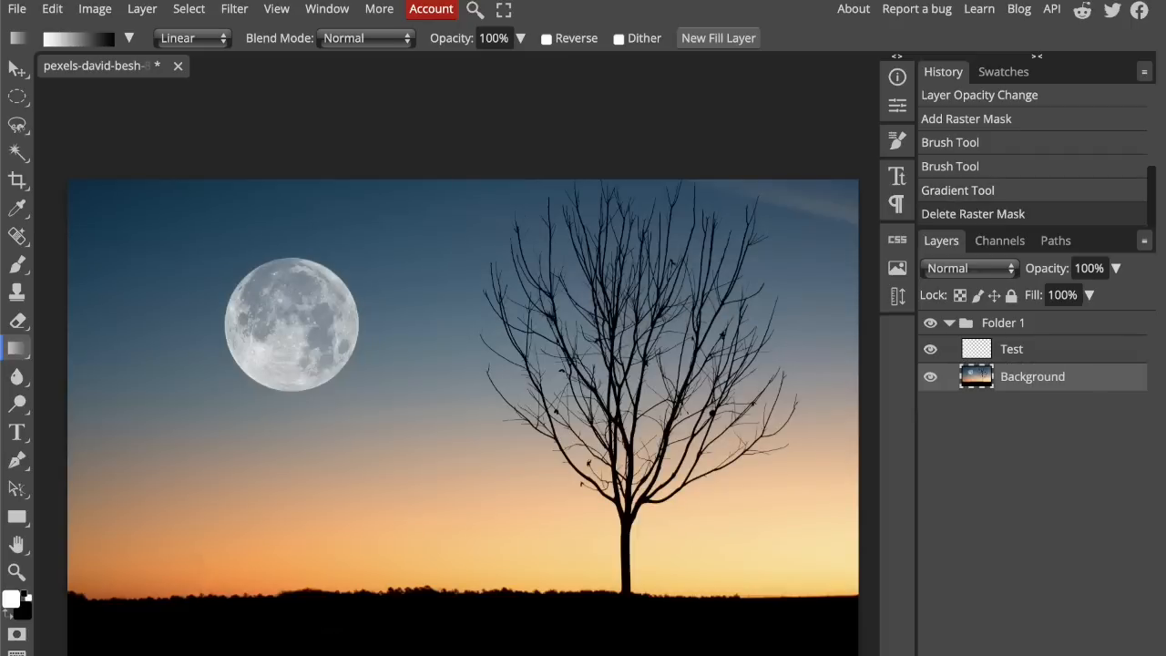
pyautogui.doubleClick(1011, 380)
pyautogui.doubleClick(1117, 385)
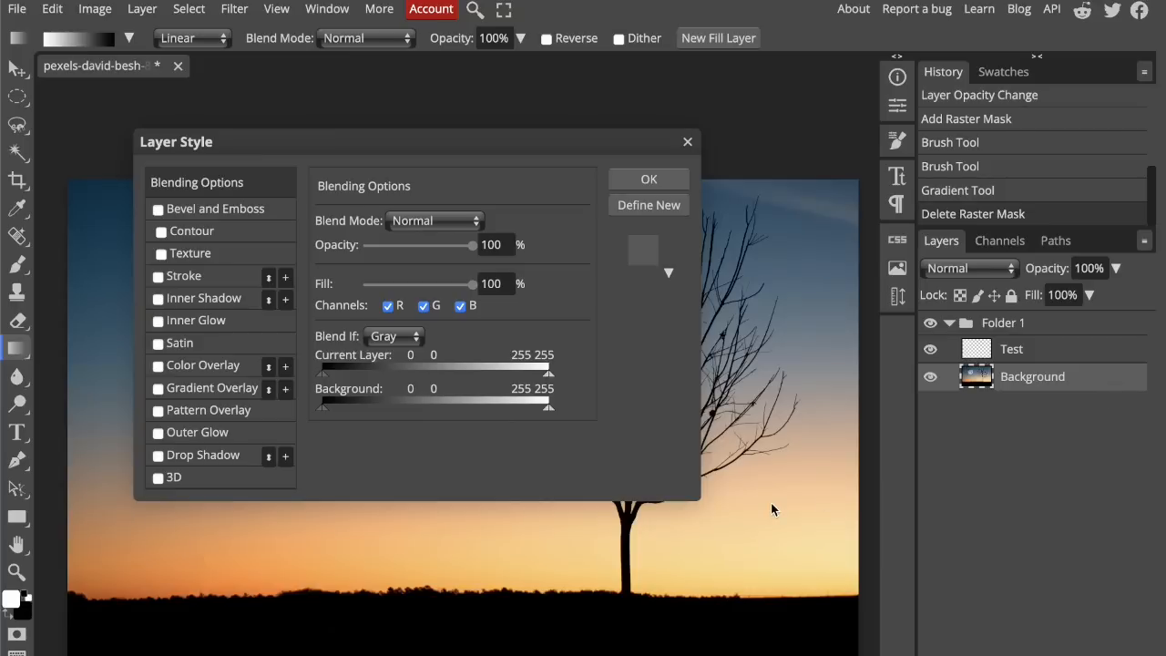
pyautogui.press('Escape')
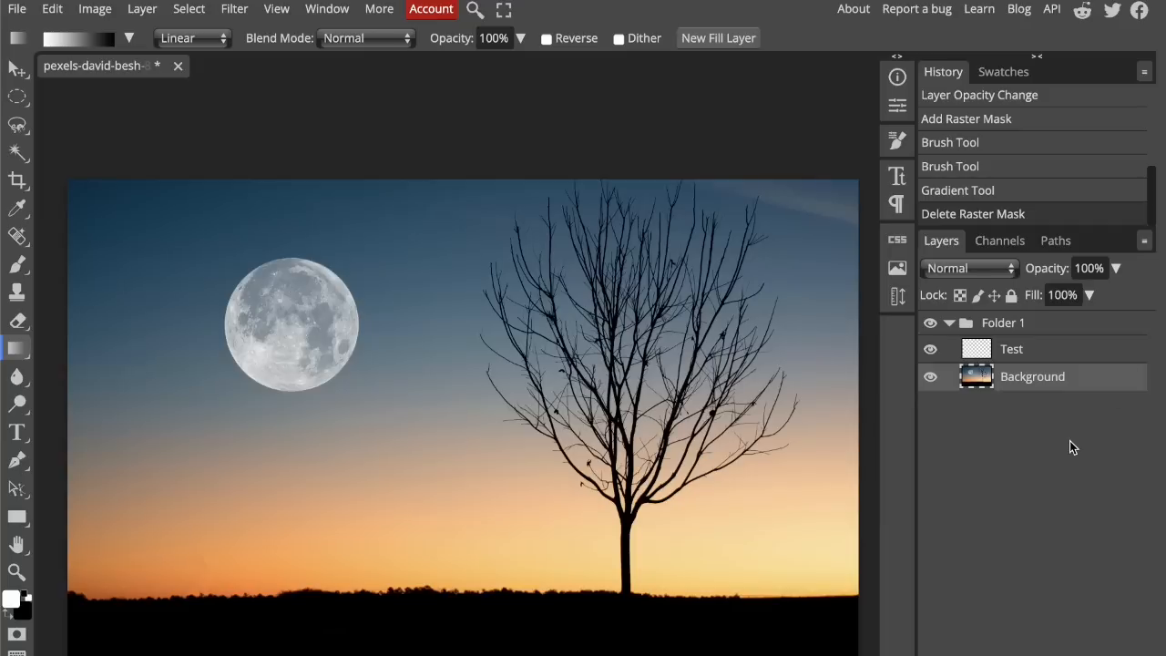
# Draw a wide black rectangle without stroke on the Test layer across the middle of the photo and shift it slightly toward the moon
pyautogui.click(1028, 355)
pyautogui.press('u')
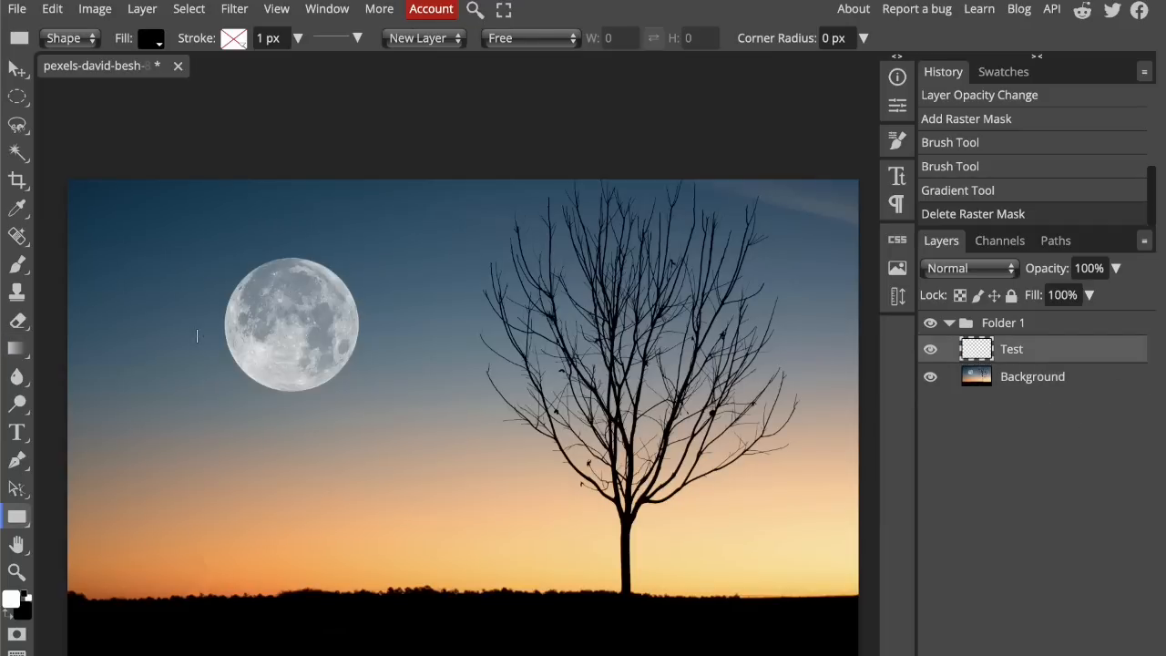
pyautogui.moveTo(311, 347); pyautogui.dragTo(748, 525)
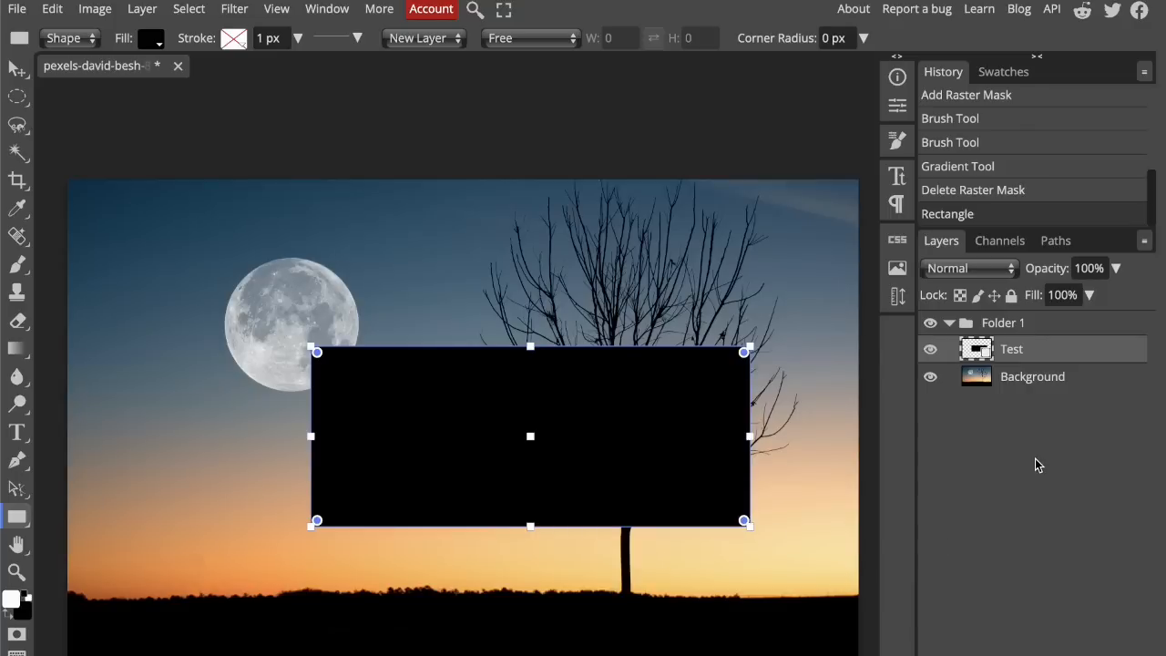
pyautogui.press('v')
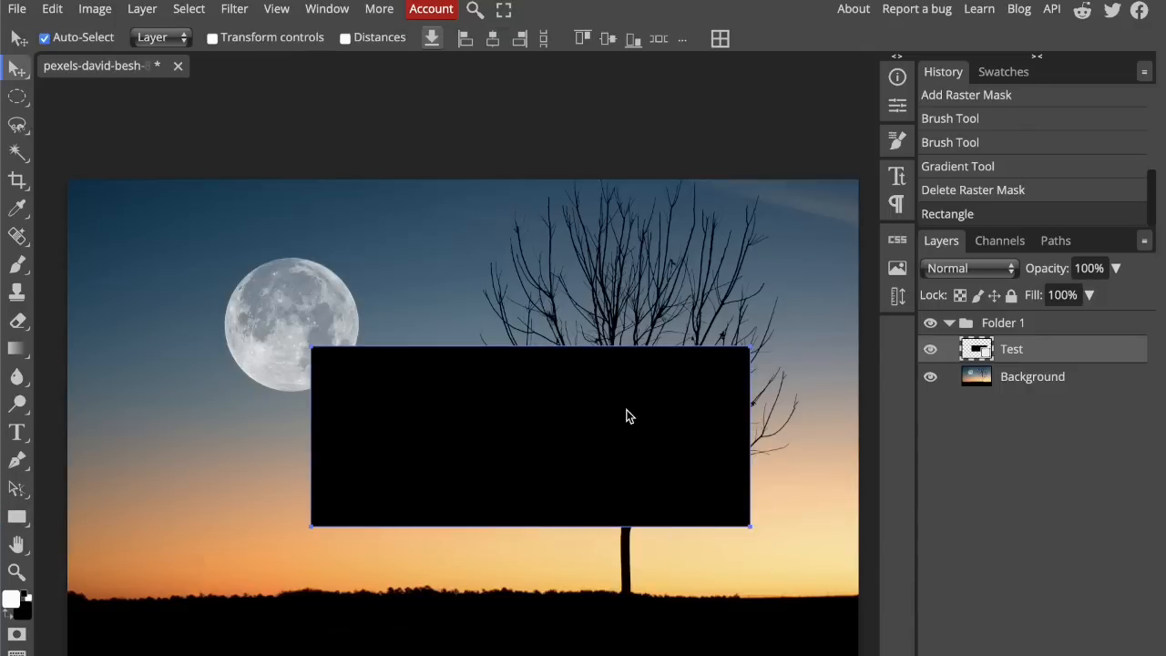
pyautogui.moveTo(625, 414); pyautogui.dragTo(589, 416)
pyautogui.click(801, 529)
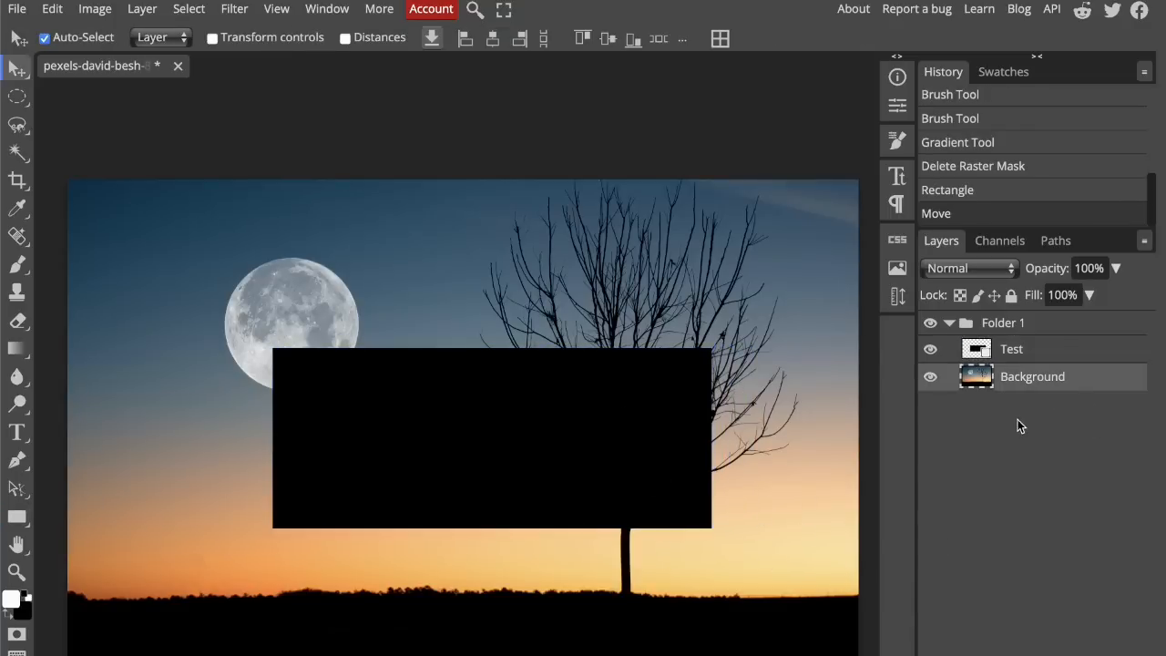
# Add a drop shadow layer style to the Test layer with 89% opacity and a 152° angle
pyautogui.doubleClick(1074, 349)
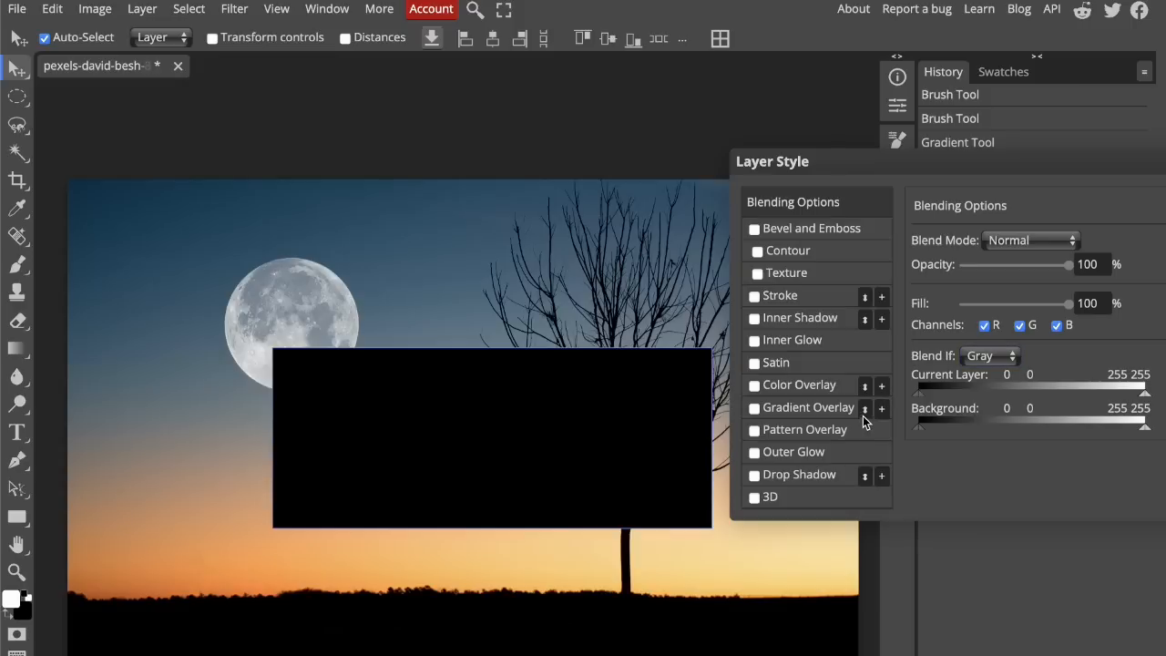
pyautogui.click(821, 476)
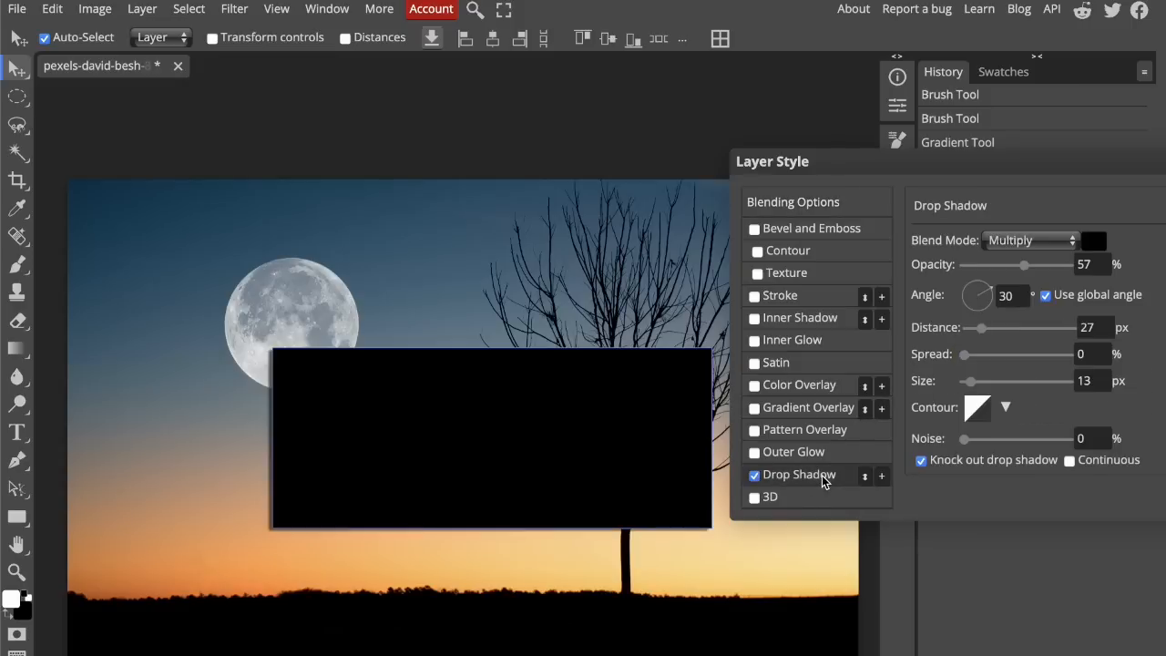
pyautogui.click(1029, 264)
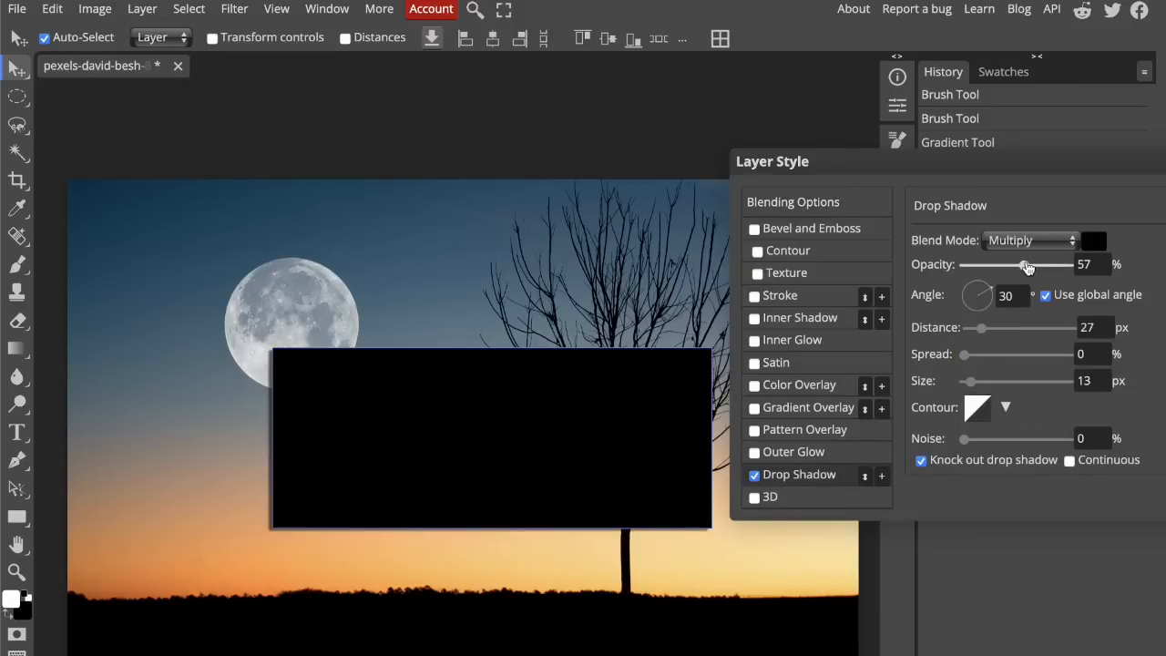
pyautogui.moveTo(1003, 266); pyautogui.dragTo(966, 266)
pyautogui.click(1050, 264)
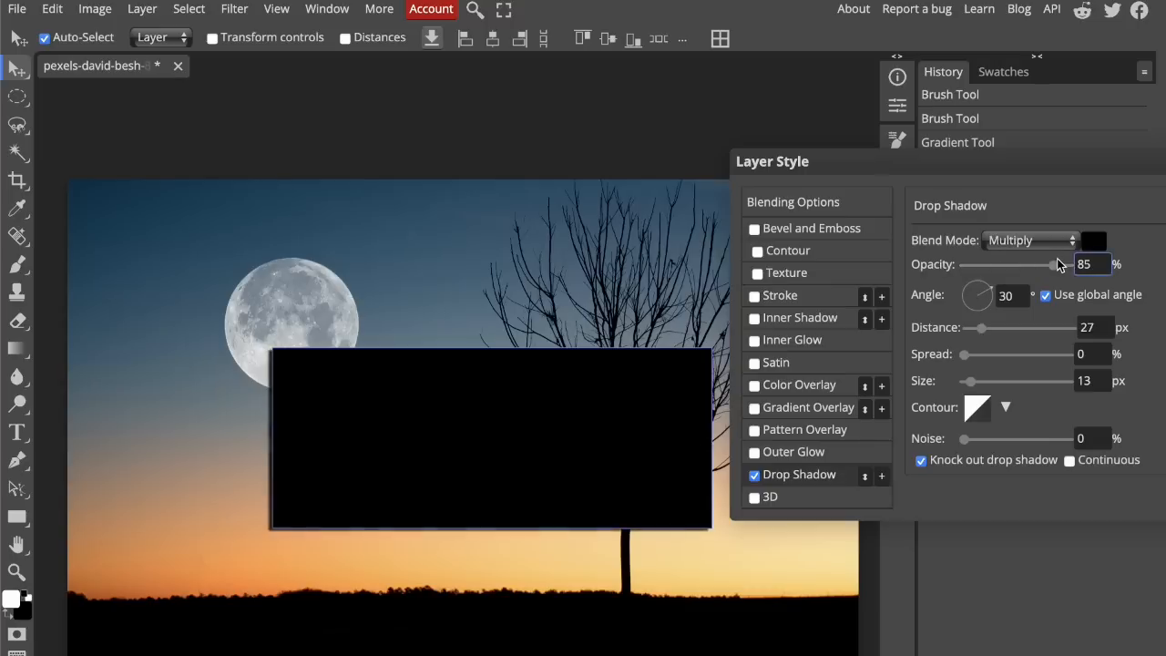
pyautogui.moveTo(1039, 262); pyautogui.dragTo(1057, 265)
pyautogui.moveTo(984, 293)
pyautogui.mouseDown()
pyautogui.moveTo(962, 291)
pyautogui.moveTo(973, 292)
pyautogui.mouseUp()
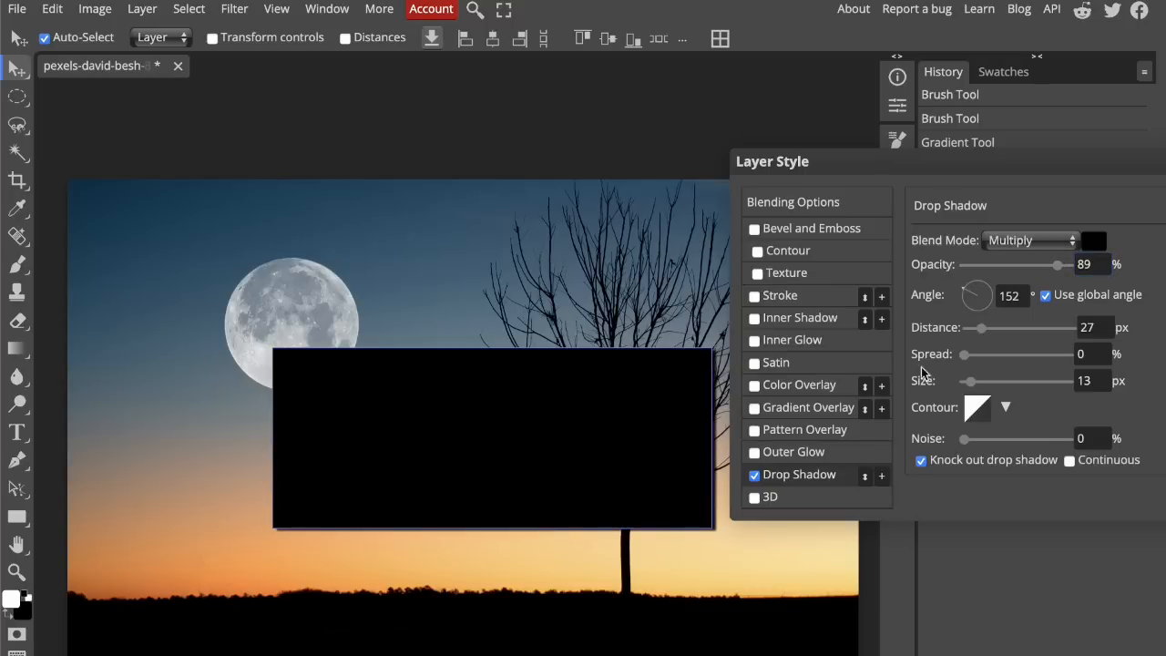
# Increase the drop shadow's distance so it extends clearly beyond the rectangle, and set its spread and size to 0
pyautogui.moveTo(933, 164); pyautogui.dragTo(1015, 126)
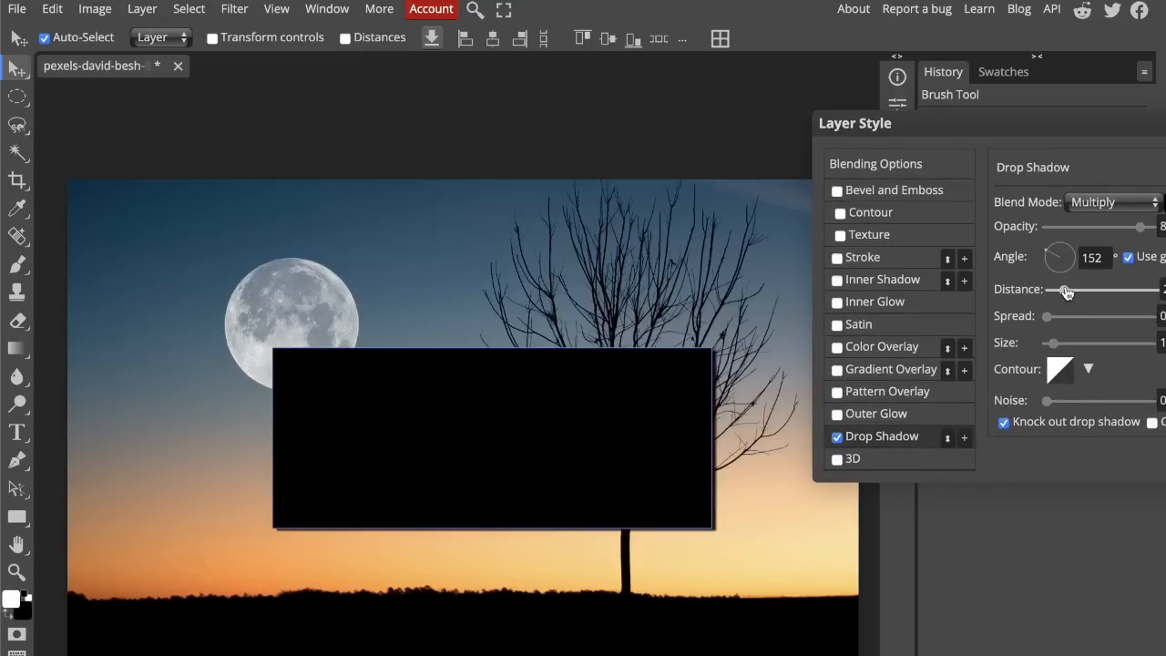
pyautogui.click(1102, 290)
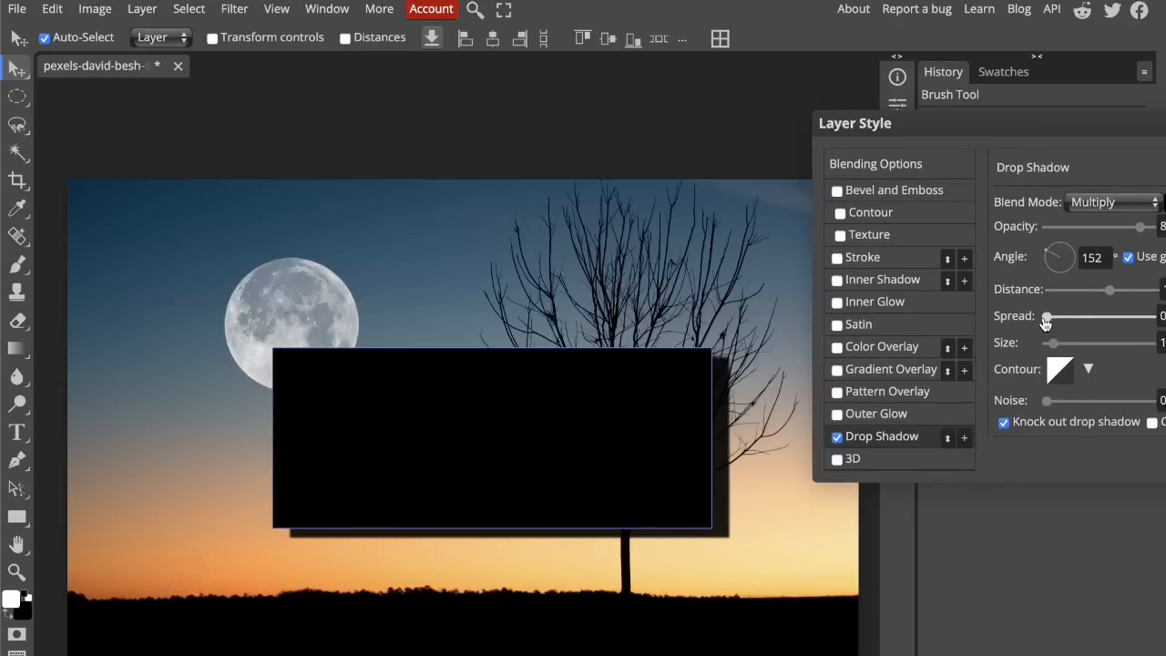
pyautogui.moveTo(1047, 320); pyautogui.dragTo(1121, 345)
pyautogui.click(1050, 350)
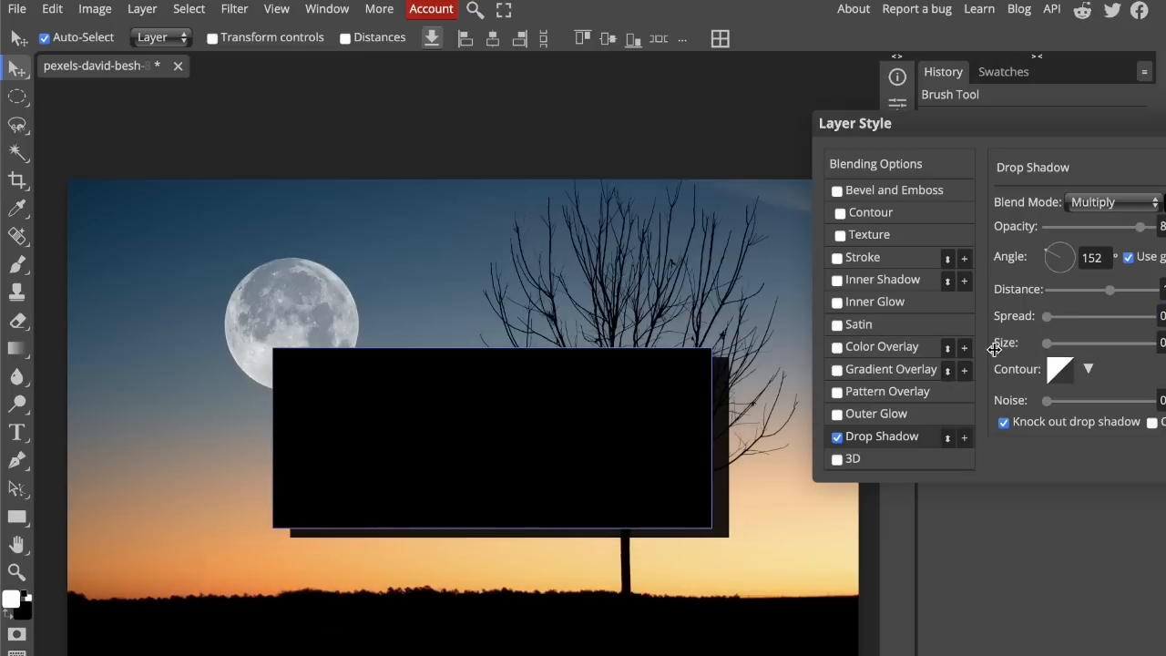
# Try out the contour curve and the noise setting of the drop shadow
pyautogui.click(1059, 368)
pyautogui.moveTo(401, 427); pyautogui.dragTo(468, 378)
pyautogui.click(542, 316)
pyautogui.moveTo(1054, 406); pyautogui.dragTo(1005, 422)
# Add a lime green stroke to the rectangle and increase its size so the outline is clearly visible
pyautogui.click(878, 258)
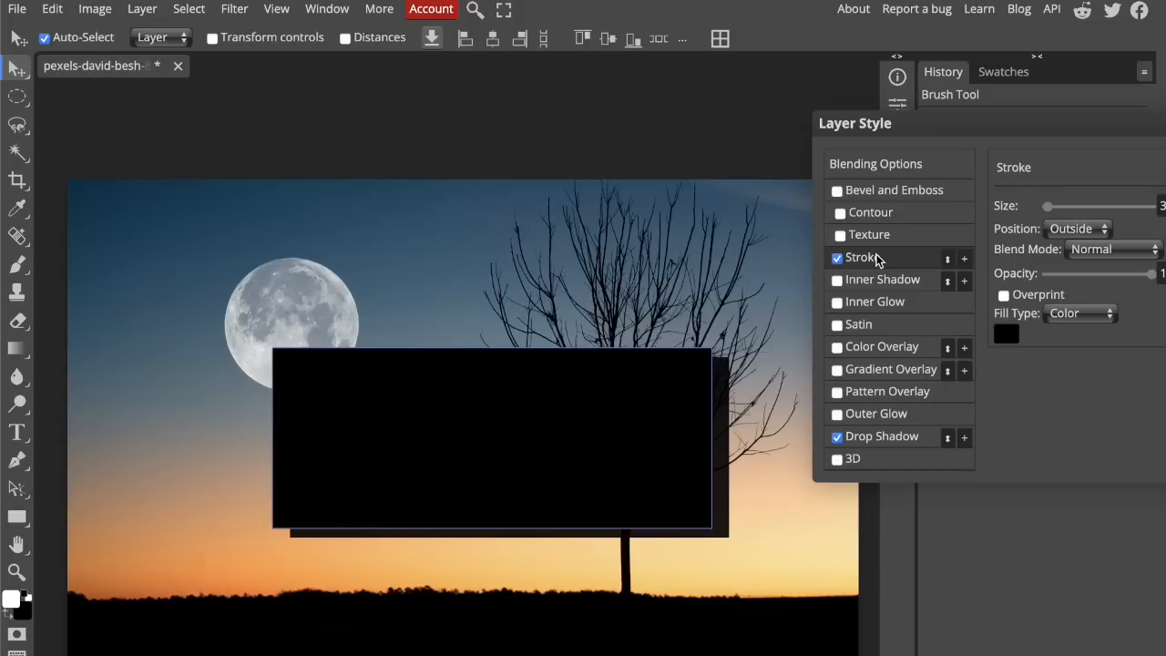
pyautogui.click(1007, 337)
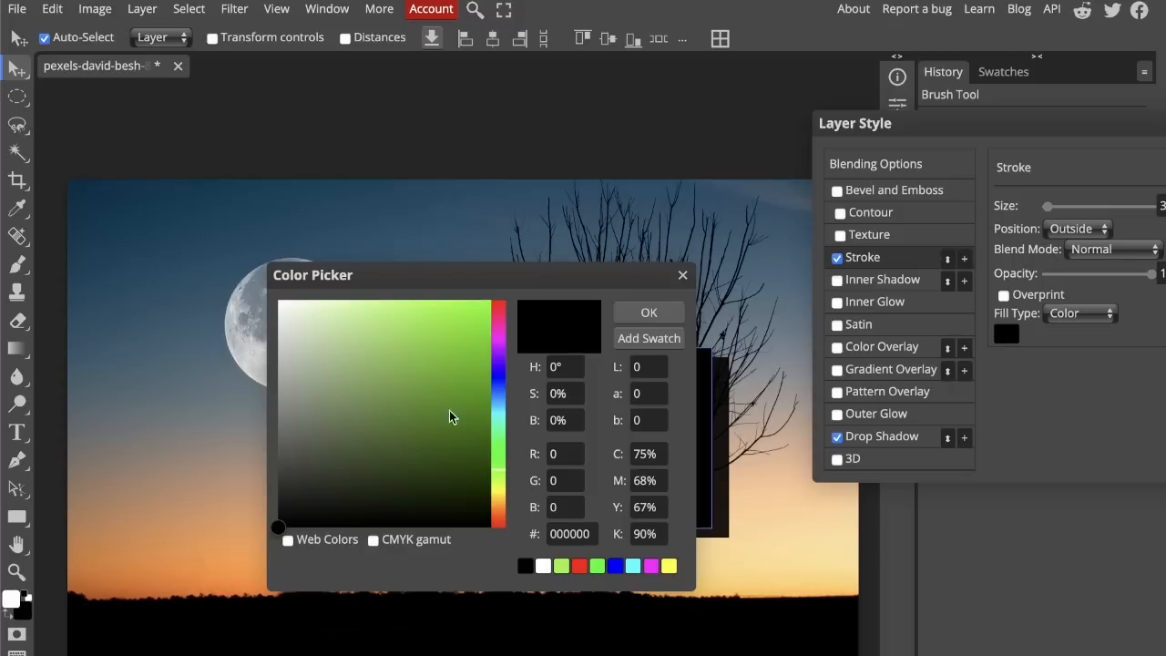
pyautogui.moveTo(441, 393); pyautogui.dragTo(486, 298)
pyautogui.click(637, 315)
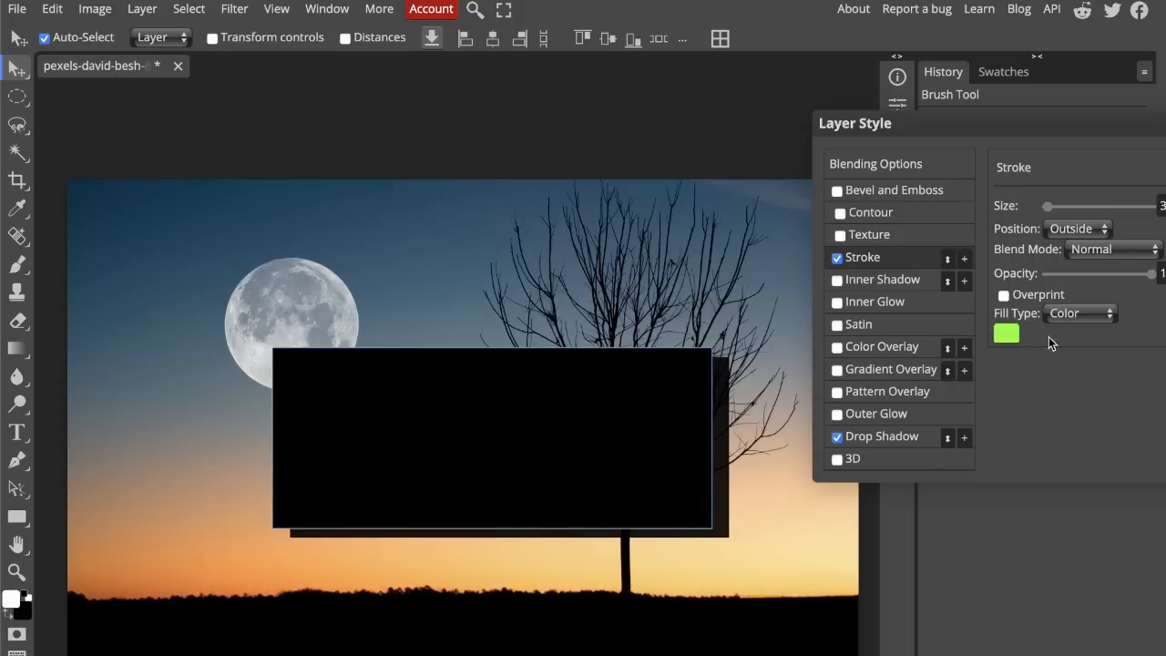
pyautogui.moveTo(1047, 205)
pyautogui.mouseDown()
pyautogui.moveTo(1082, 206)
pyautogui.moveTo(1045, 207)
pyautogui.mouseUp()
# Try the Inside position for the stroke and set it to Center
pyautogui.click(1101, 229)
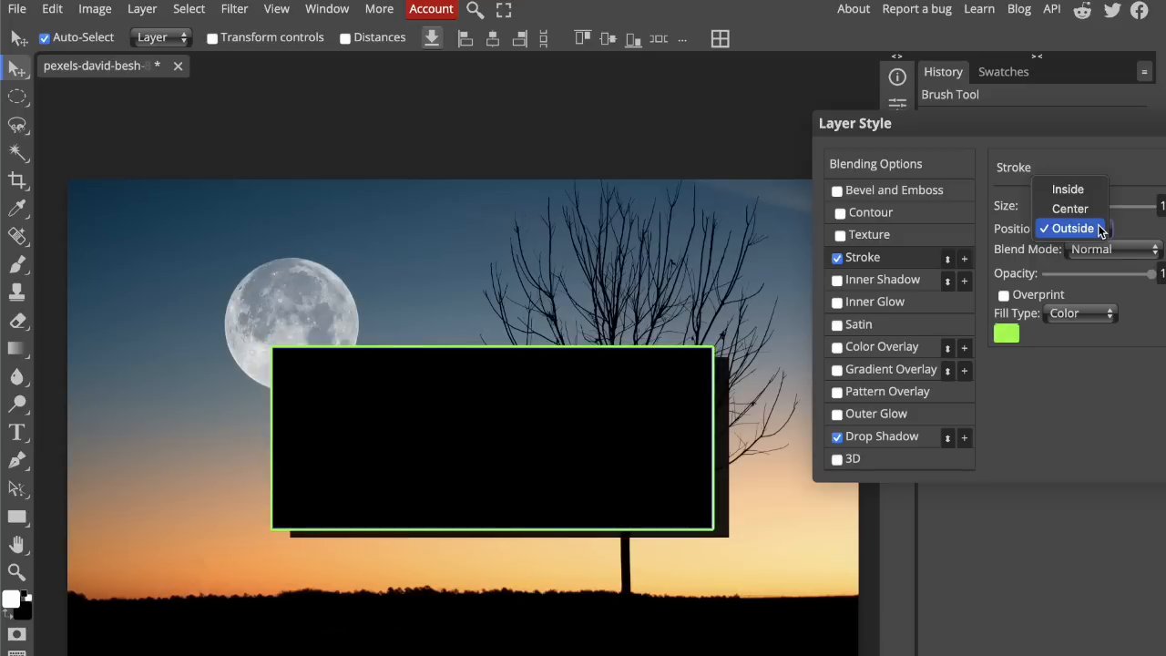
pyautogui.click(1086, 190)
pyautogui.click(1073, 229)
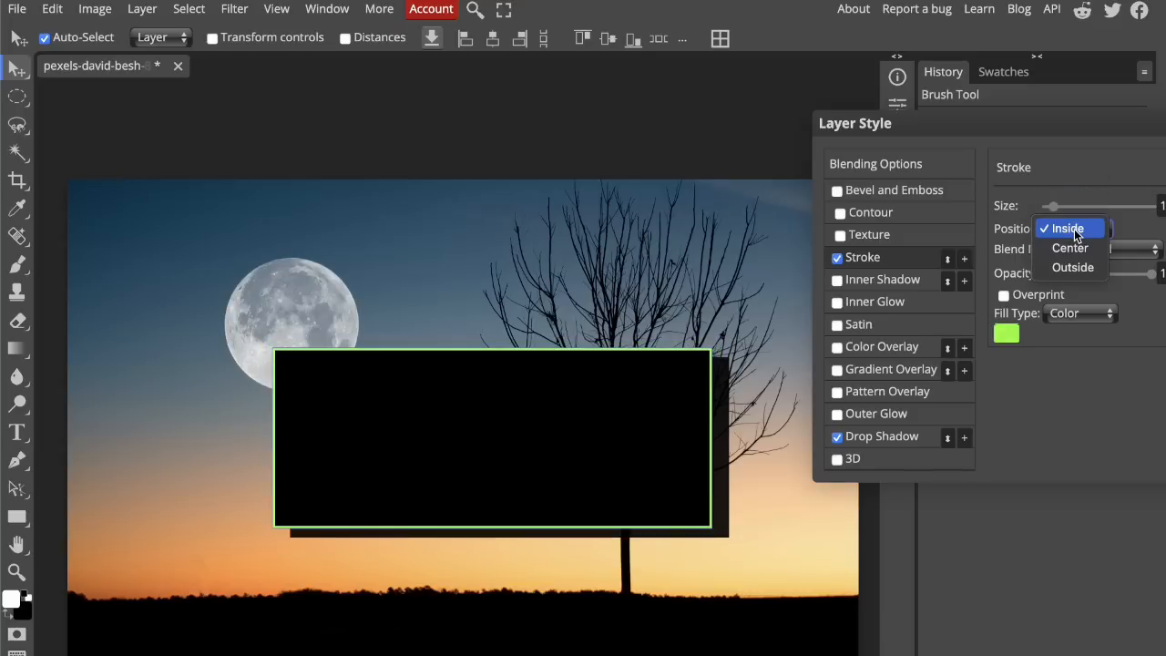
pyautogui.click(1074, 249)
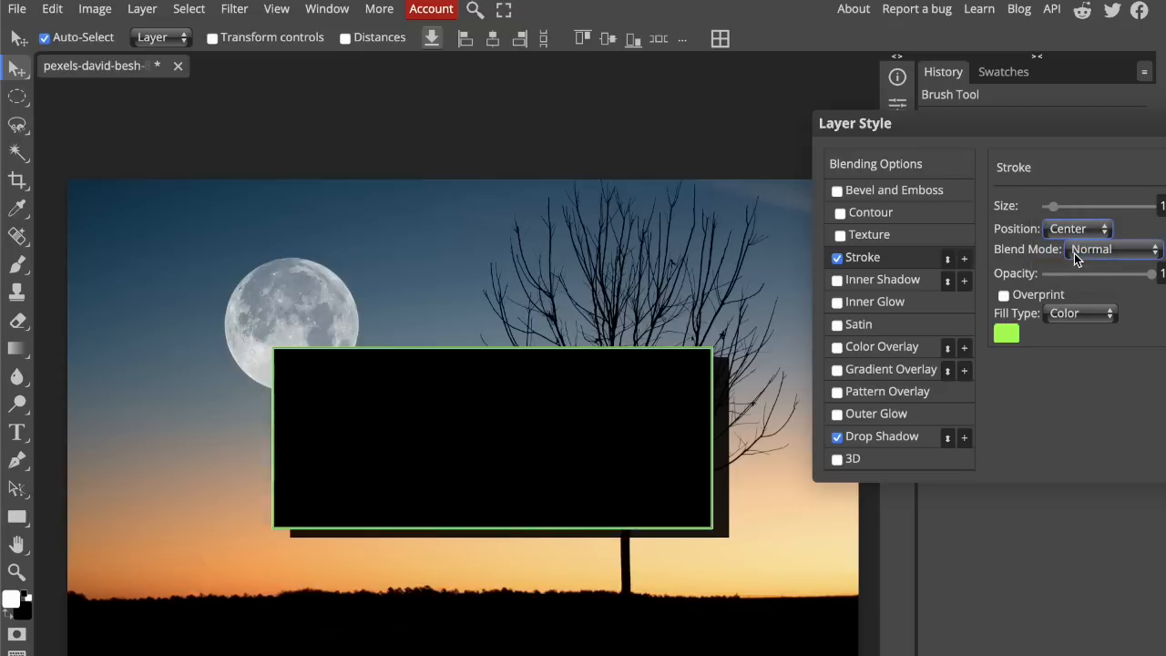
# Try the Lighten blend mode on the stroke and set it back to Normal
pyautogui.click(1074, 253)
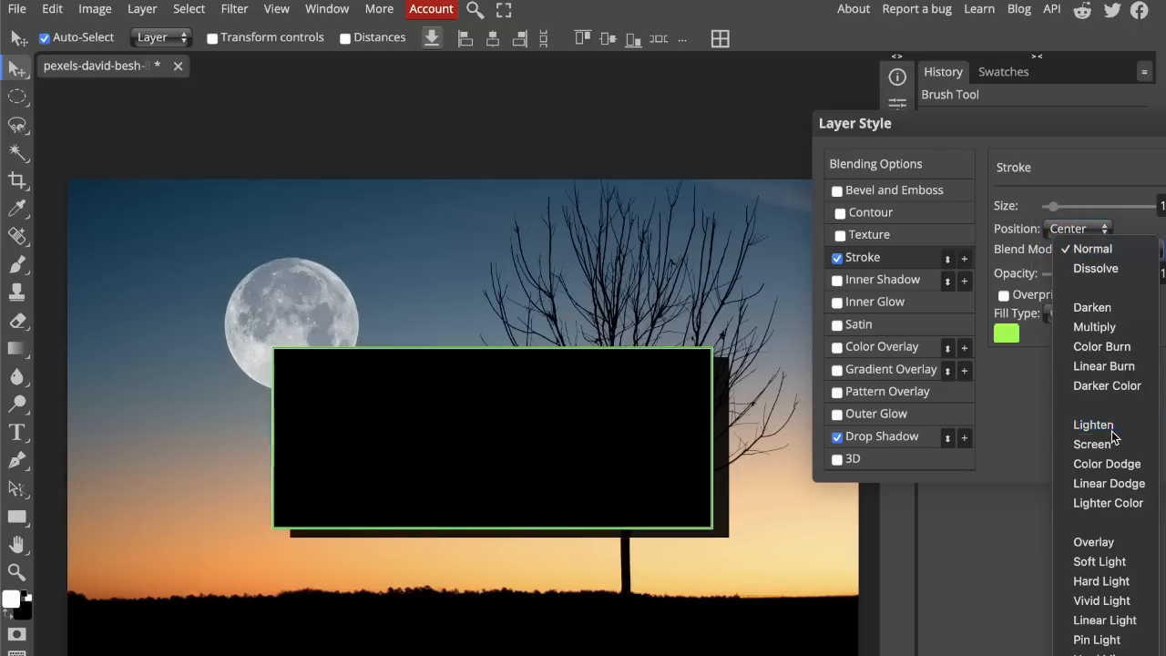
pyautogui.click(1112, 433)
pyautogui.click(1119, 251)
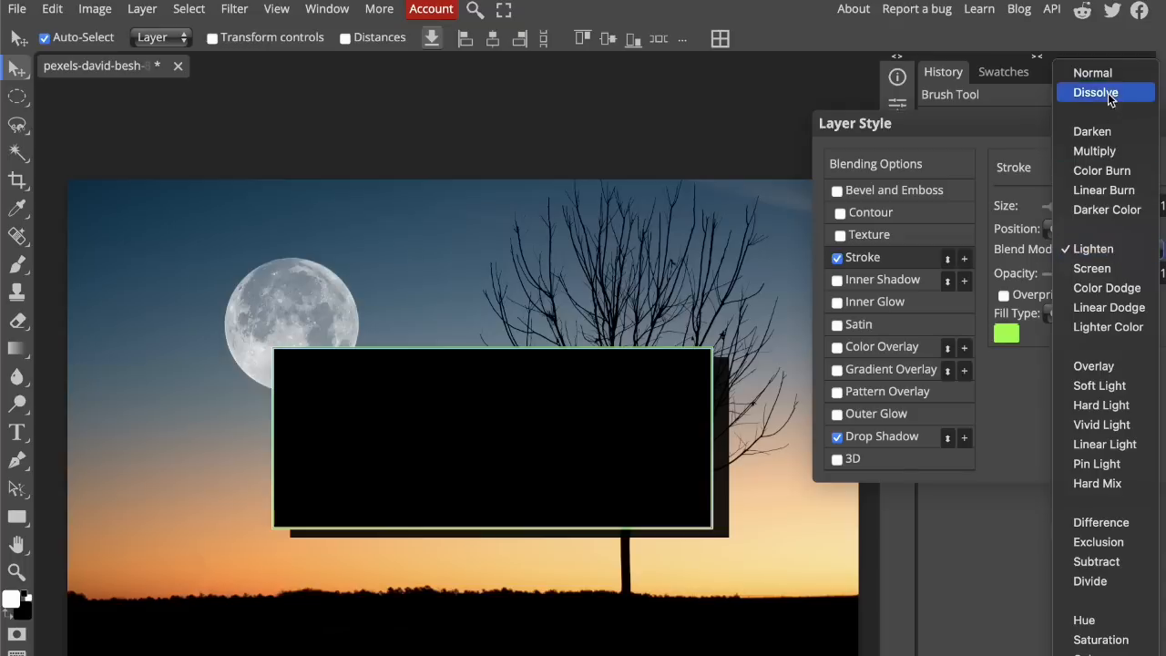
pyautogui.click(1097, 76)
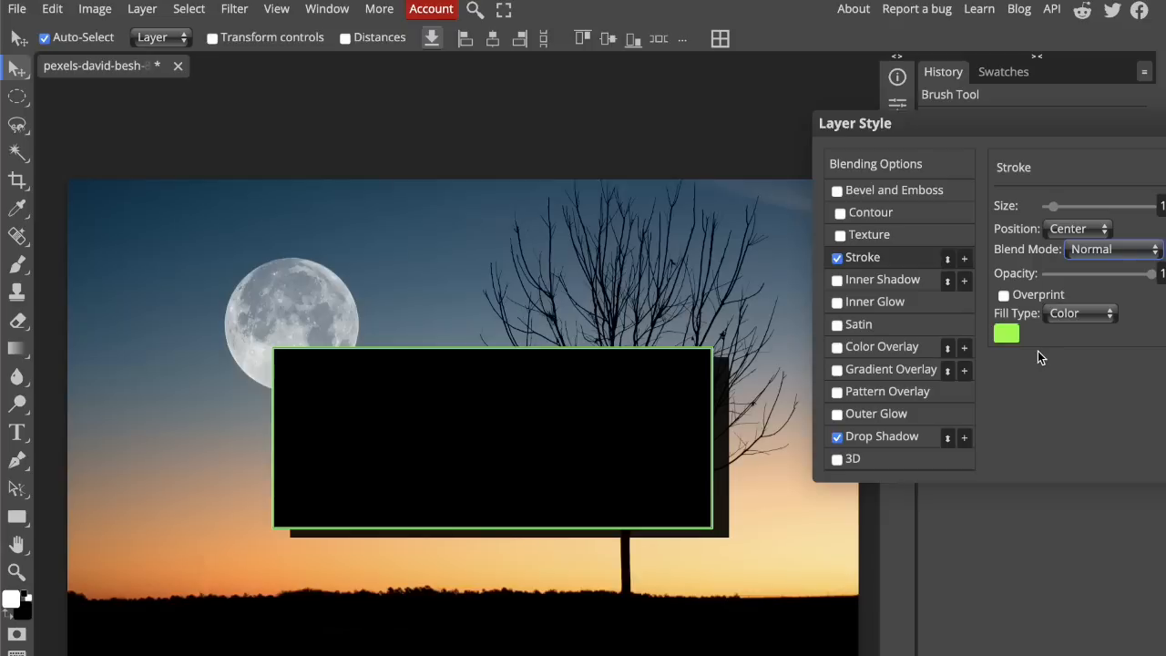
# Add a black-to-white linear gradient overlay to the rectangle, inspect its gradient editor, and set the angle to 89° with Normal blending
pyautogui.click(895, 373)
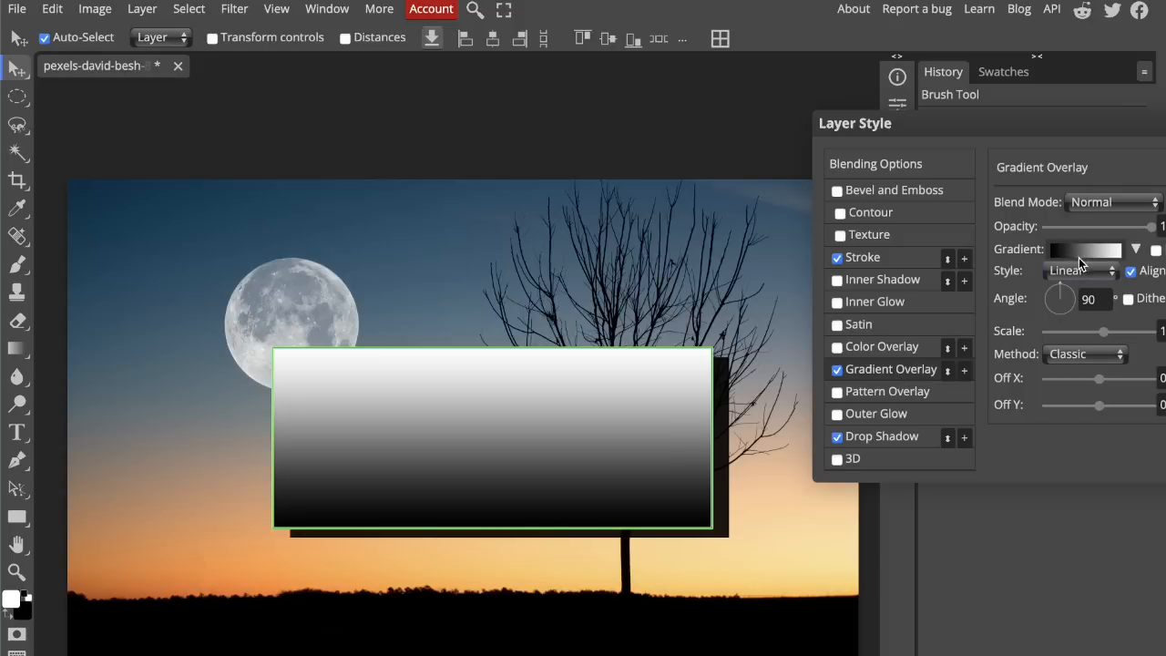
pyautogui.click(1079, 251)
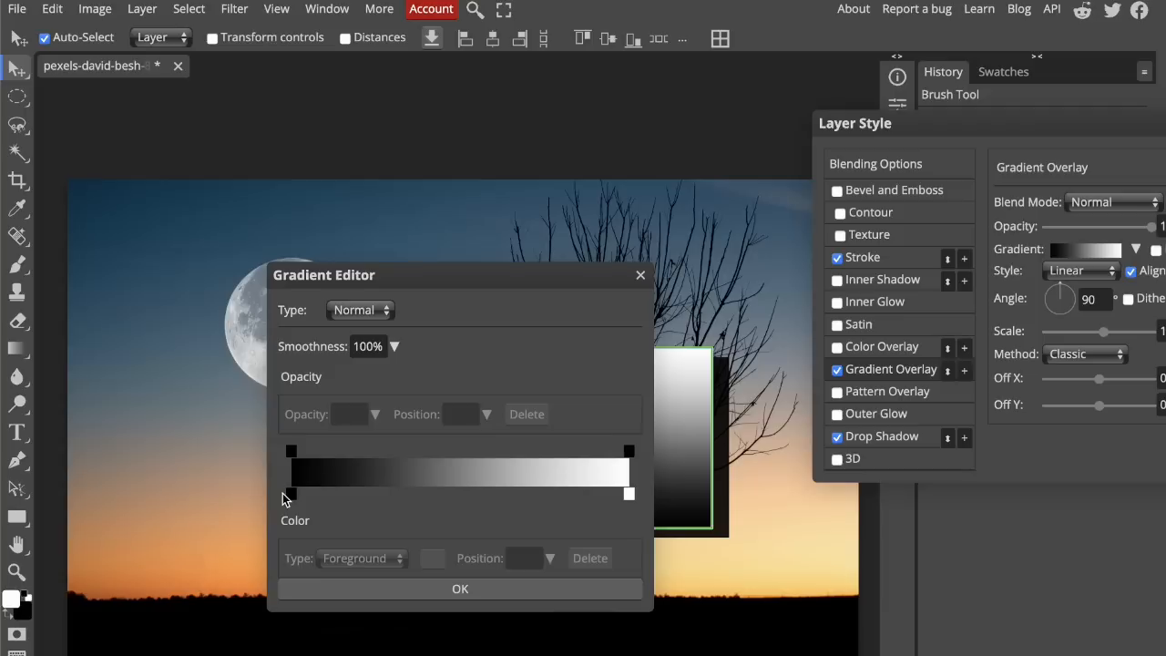
pyautogui.click(640, 274)
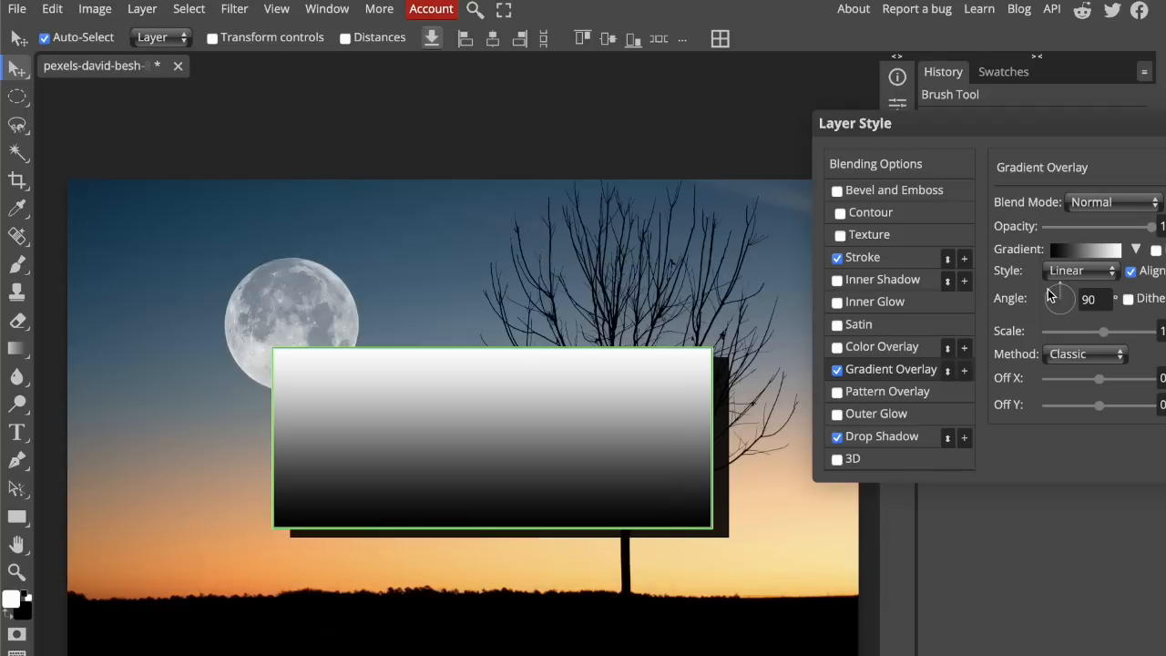
pyautogui.click(1053, 293)
pyautogui.moveTo(1055, 293); pyautogui.dragTo(1060, 274)
pyautogui.click(1125, 204)
pyautogui.click(1102, 201)
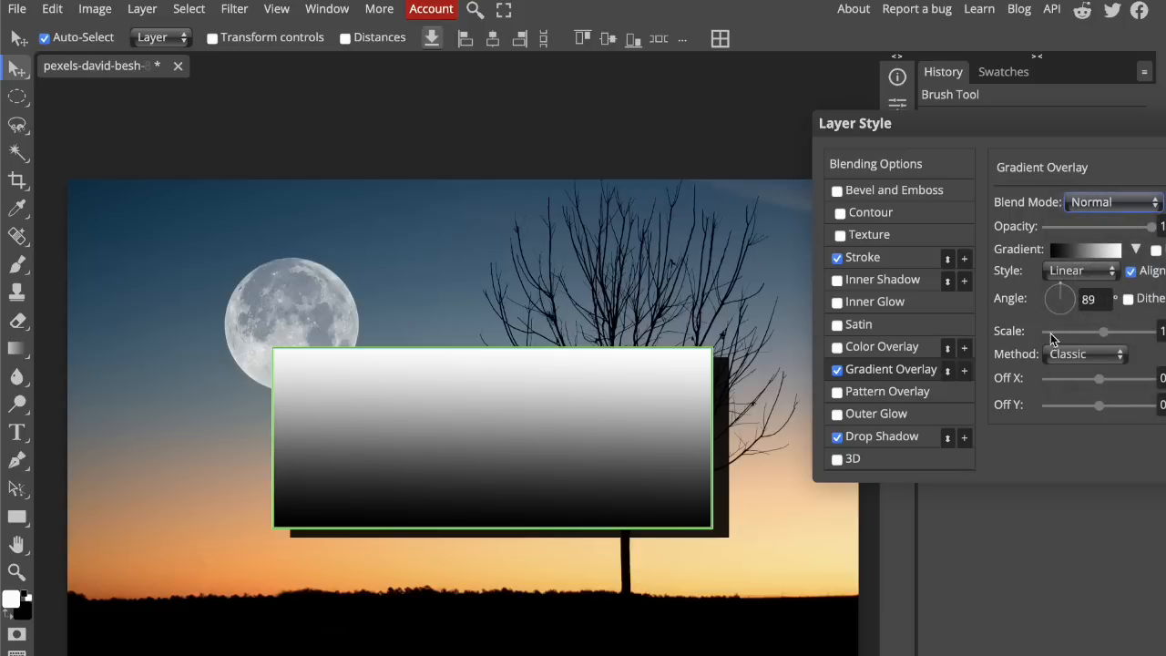
# Try the Radial, Angle, Reflected and Diamond styles on the rectangle's gradient overlay and return it to Linear
pyautogui.click(1080, 272)
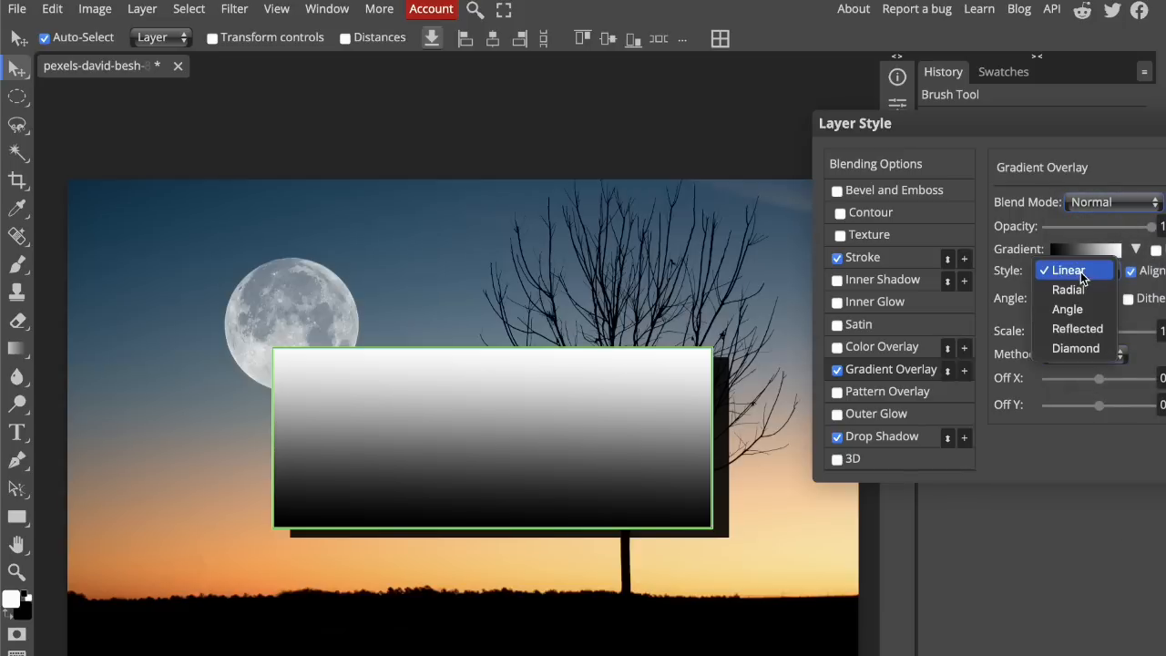
pyautogui.click(1080, 293)
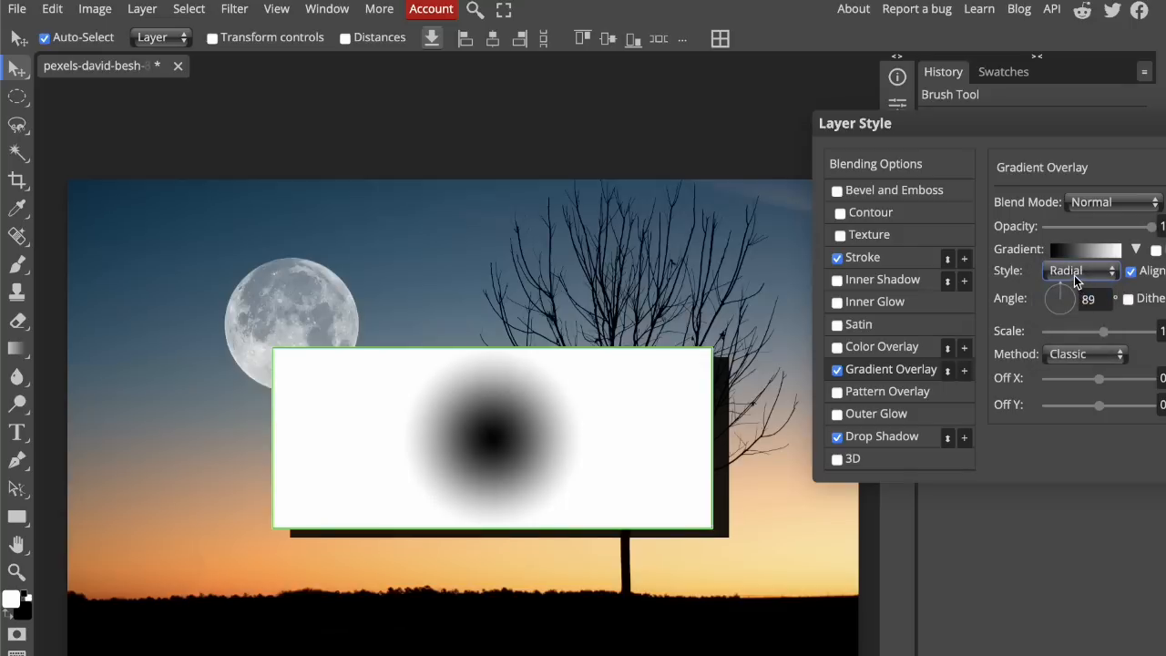
pyautogui.click(1075, 272)
pyautogui.click(1070, 291)
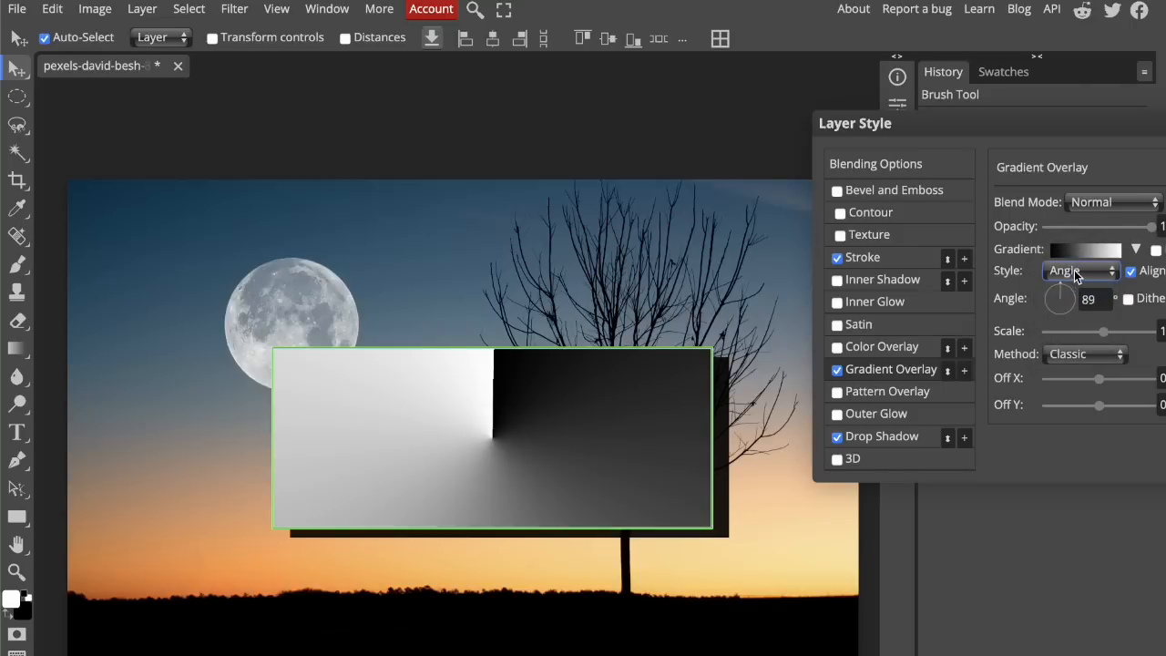
pyautogui.click(1070, 271)
pyautogui.click(1076, 291)
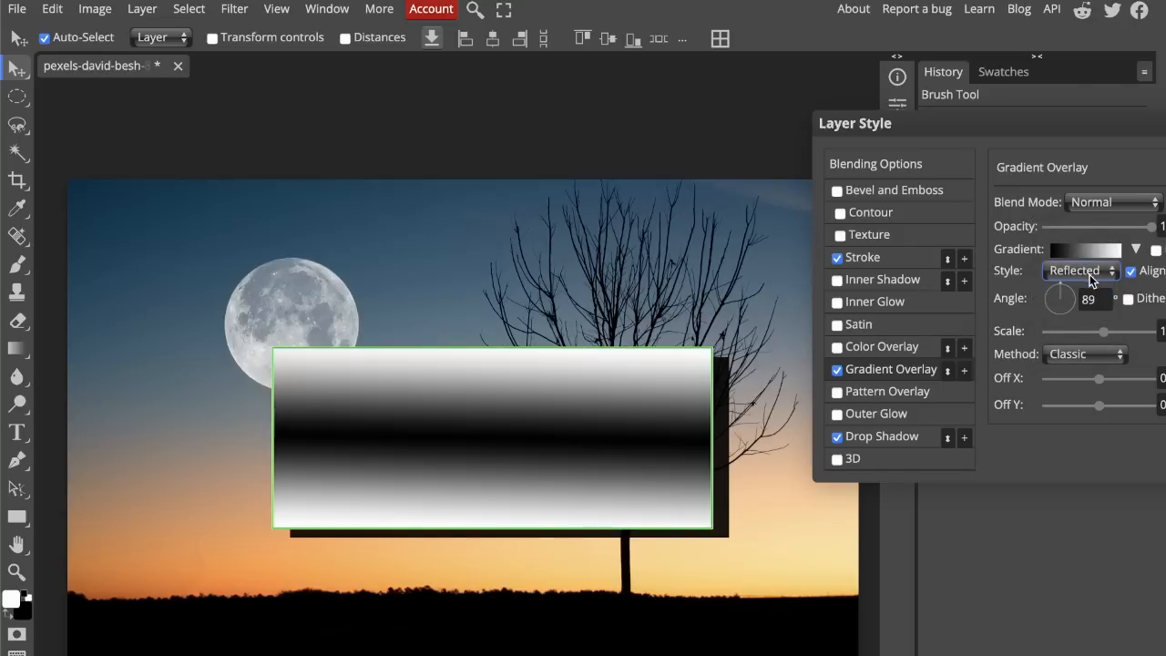
pyautogui.click(1084, 270)
pyautogui.click(1087, 289)
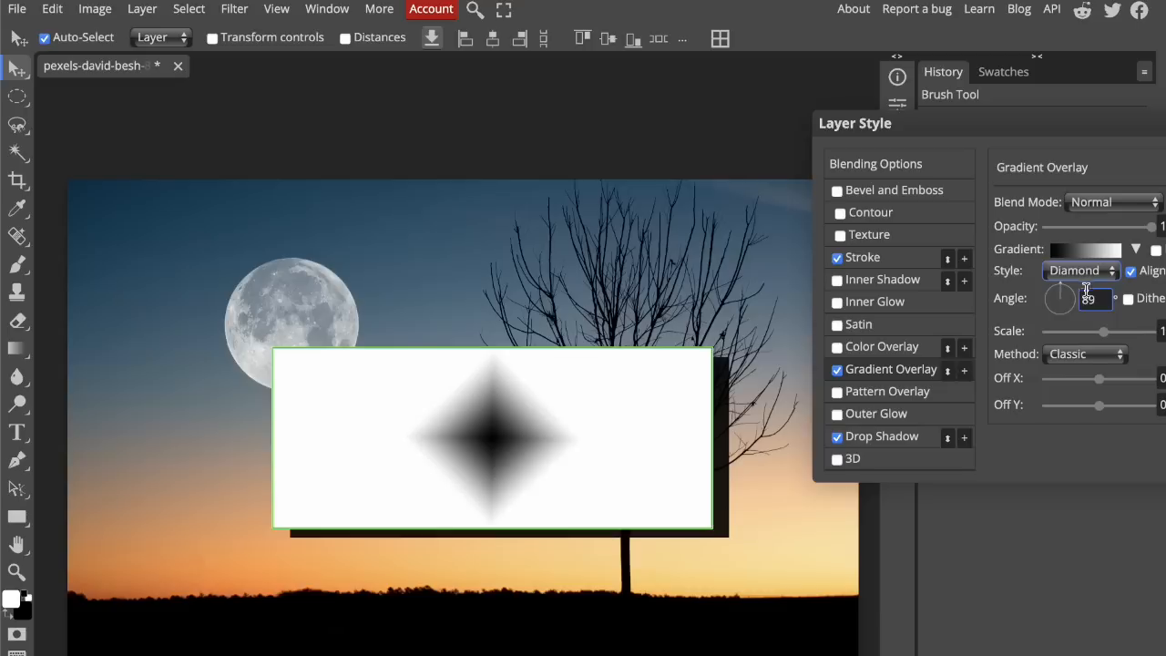
pyautogui.click(1076, 271)
pyautogui.click(1090, 195)
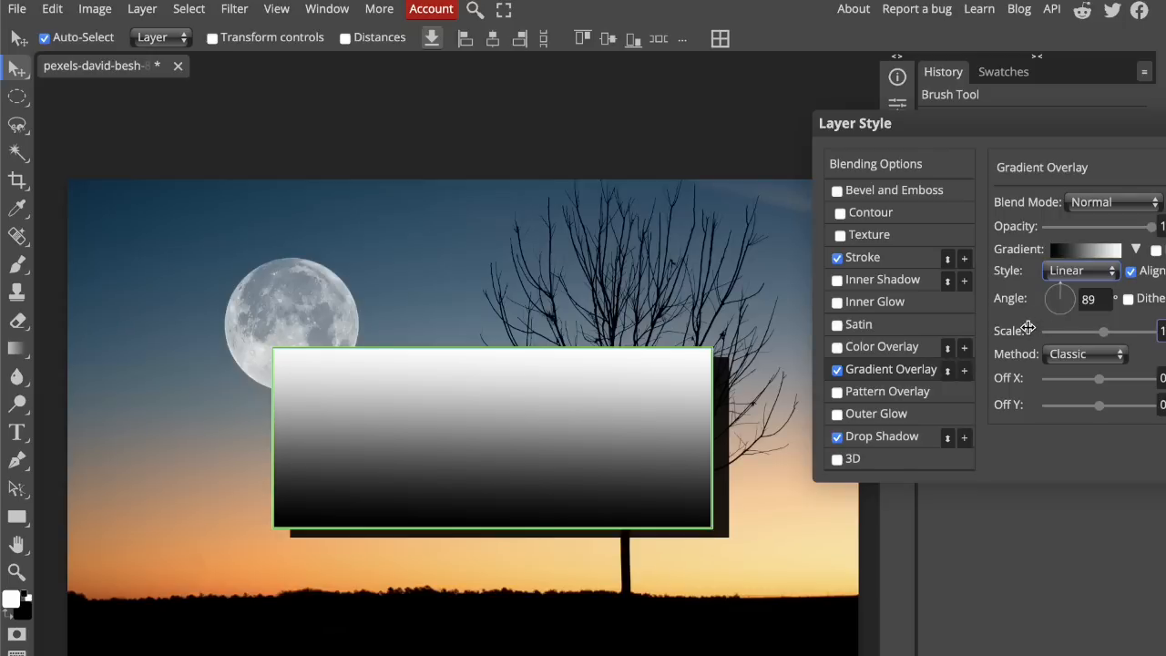
# Add a Bevel and Emboss effect to the rectangle, trying the Outer Bevel style before choosing Inner Bevel
pyautogui.click(899, 182)
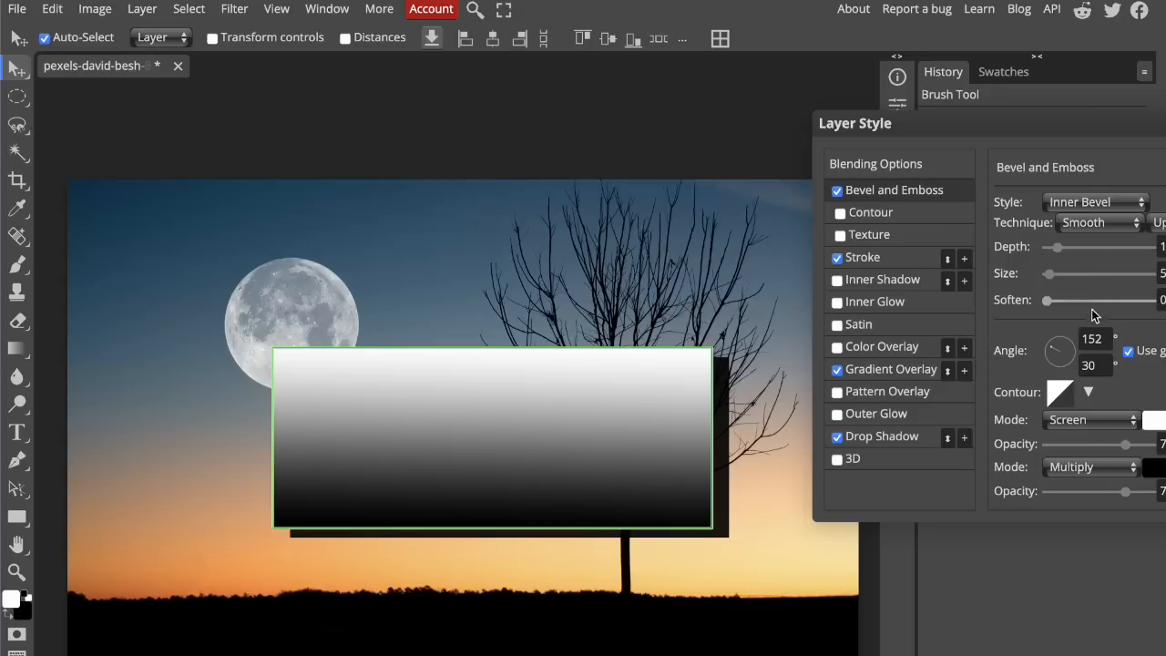
pyautogui.click(1098, 202)
pyautogui.click(1097, 184)
pyautogui.click(1091, 204)
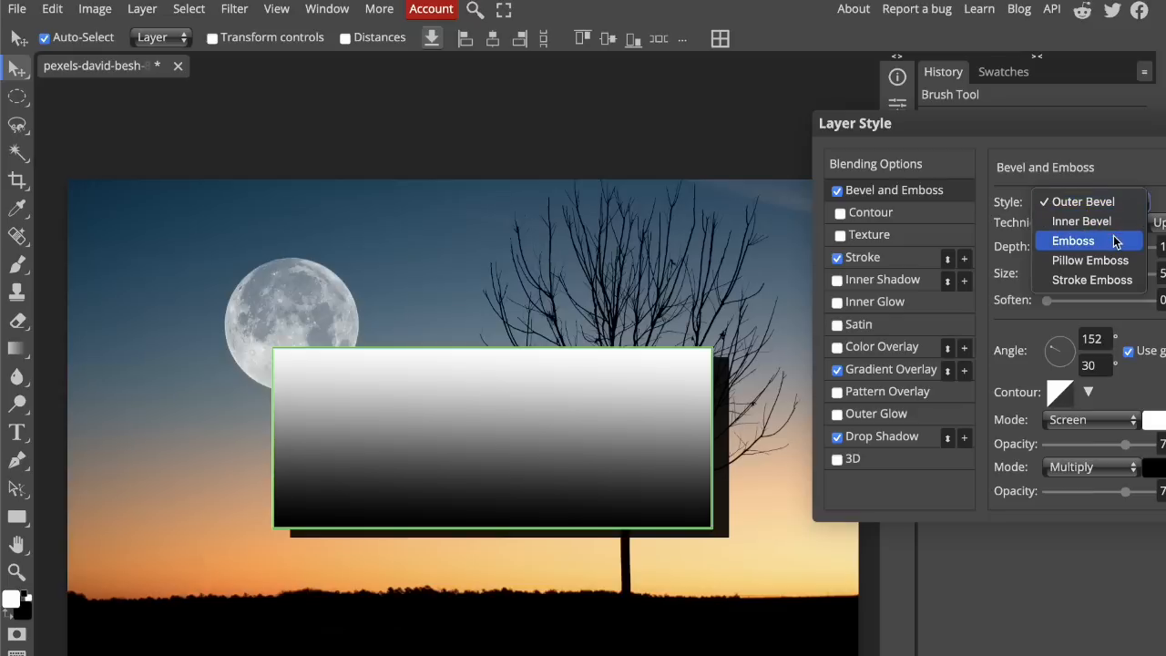
pyautogui.click(1111, 223)
# Try the Chisel Hard technique for the bevel and set it to Chisel Soft
pyautogui.click(1107, 224)
pyautogui.click(1106, 239)
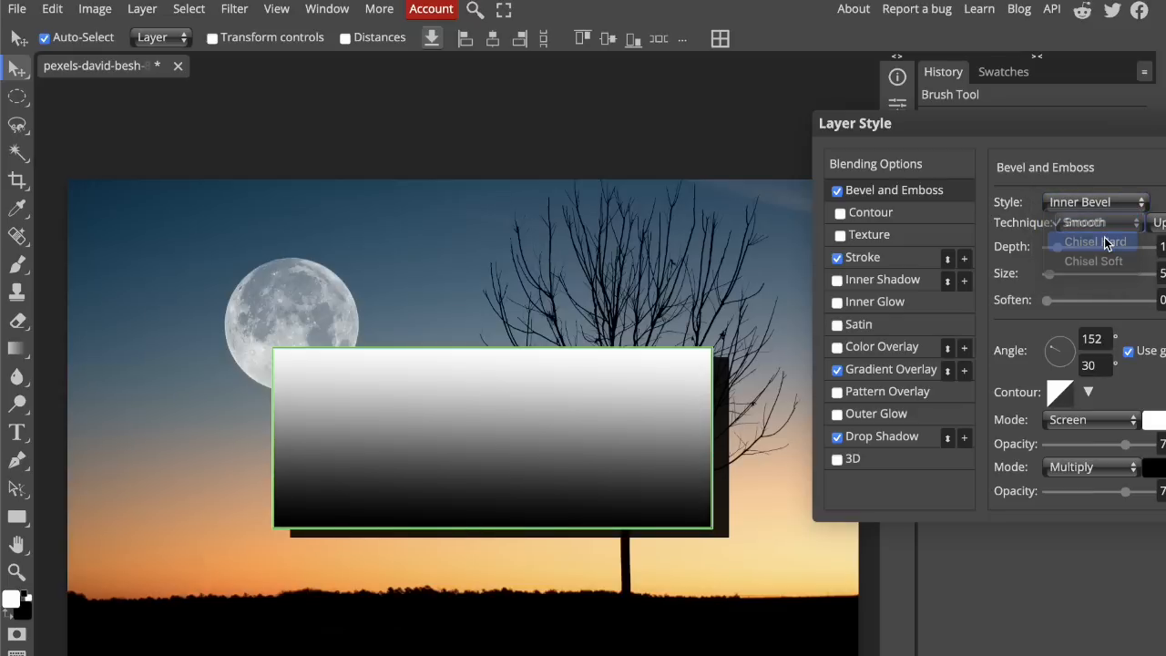
pyautogui.click(1103, 223)
pyautogui.click(1107, 244)
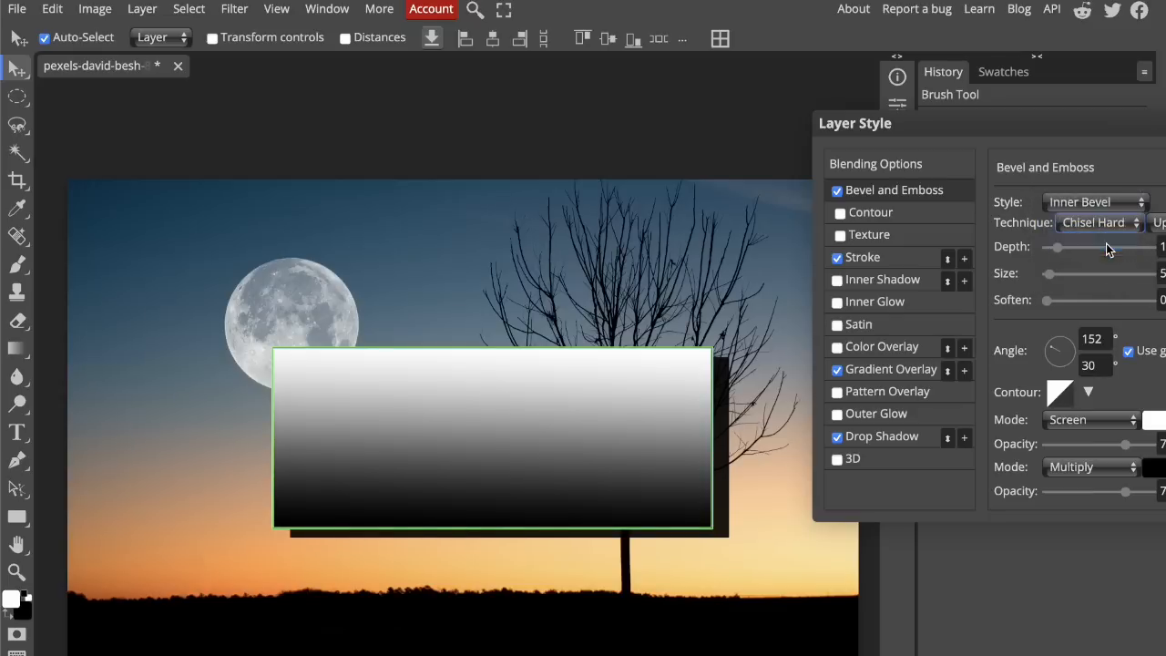
# Adjust the bevel's depth, increase its size and soften, and set the light angle to 33° with an altitude of 36°
pyautogui.click(1091, 247)
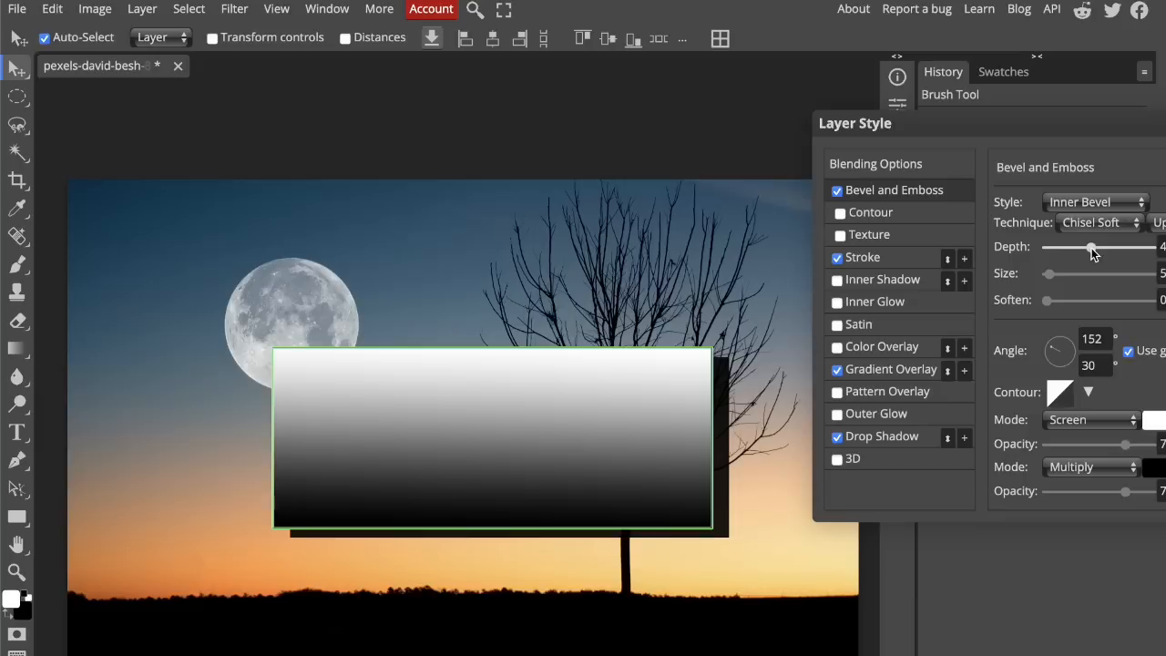
pyautogui.click(1060, 246)
pyautogui.moveTo(1071, 273); pyautogui.dragTo(1093, 277)
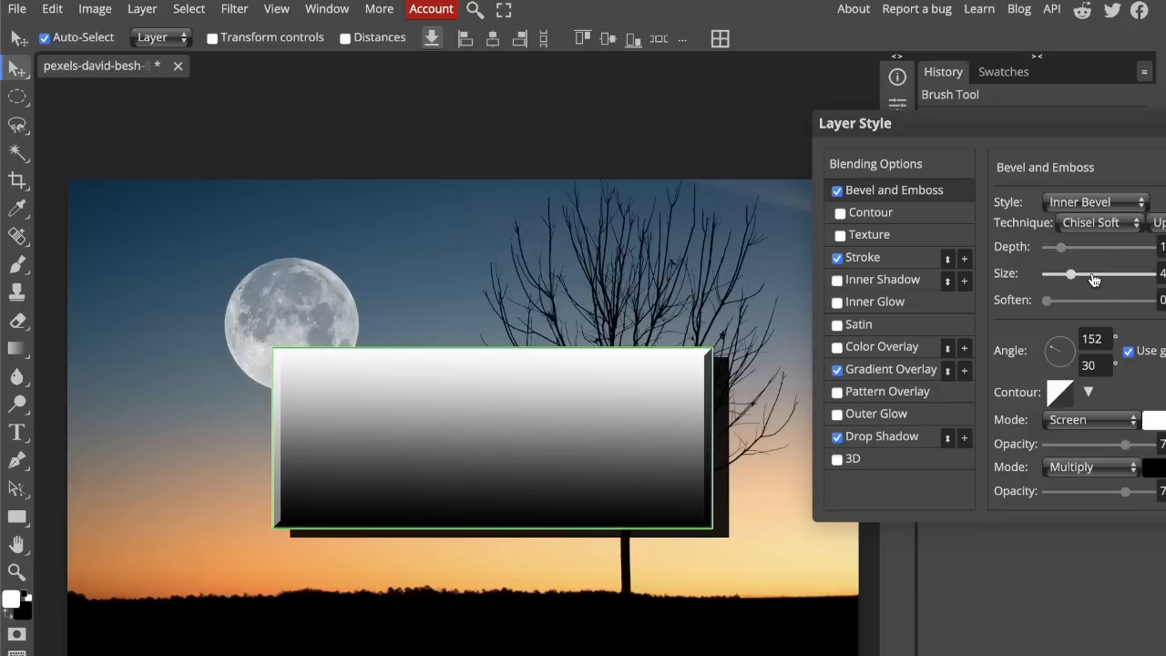
pyautogui.click(1057, 301)
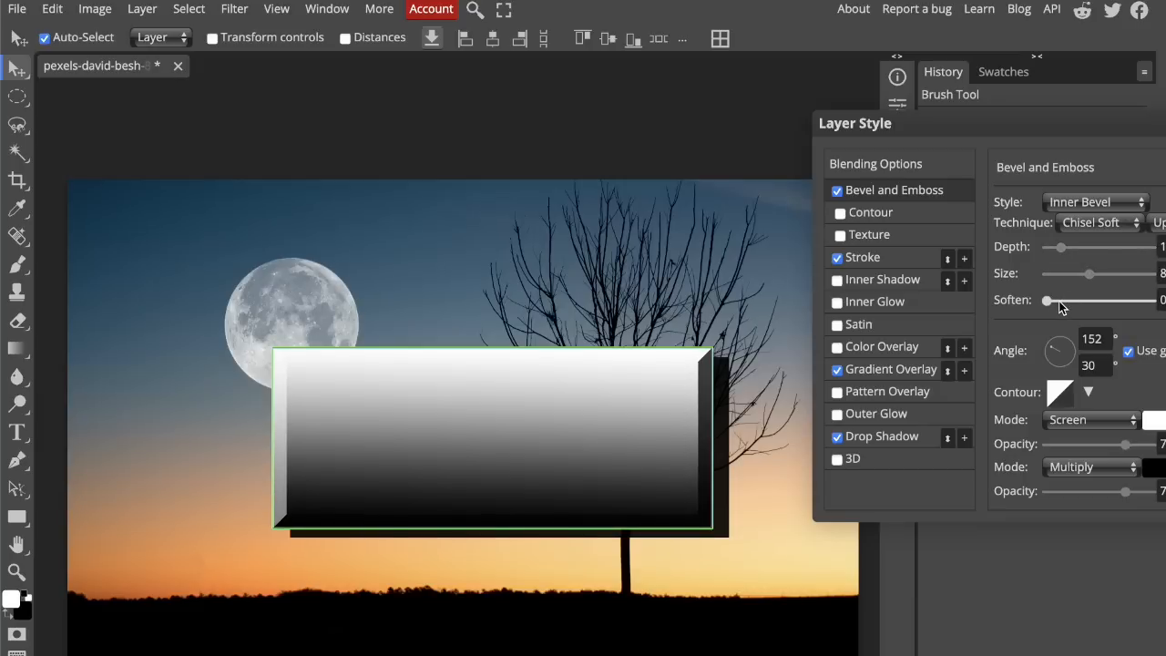
pyautogui.click(1100, 301)
pyautogui.click(1067, 301)
pyautogui.moveTo(1062, 355)
pyautogui.mouseDown()
pyautogui.moveTo(1072, 351)
pyautogui.moveTo(1061, 339)
pyautogui.moveTo(1068, 352)
pyautogui.mouseUp()
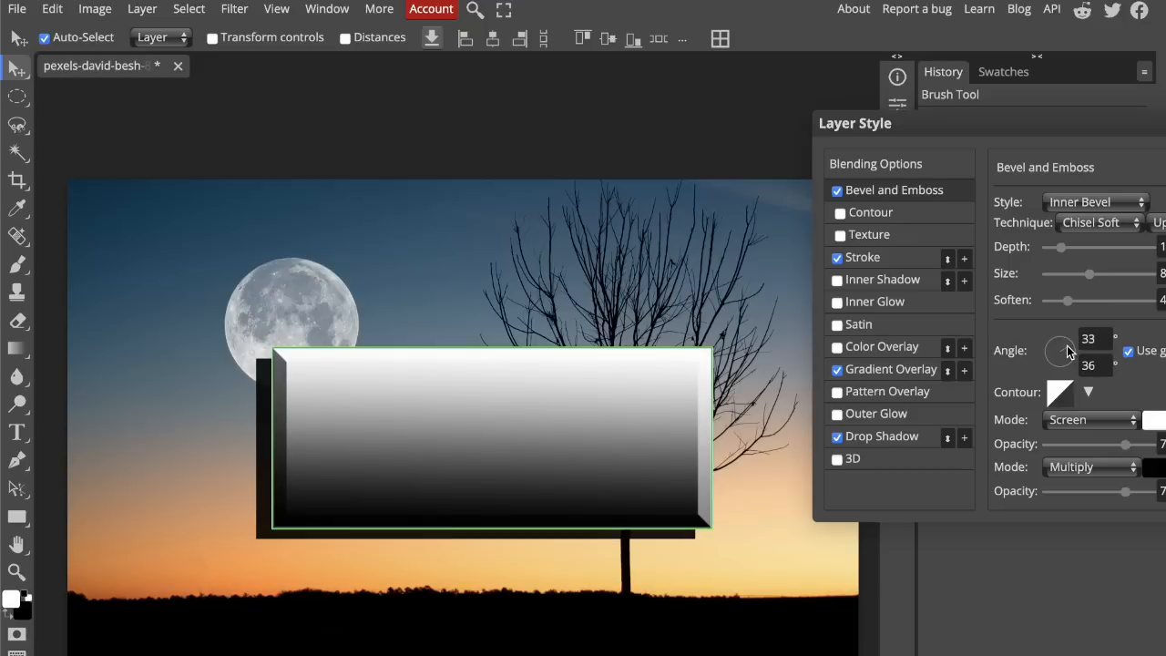
# Set the bevel's highlight mode to Linear Dodge and its shadow mode to Darken, and apply the layer style
pyautogui.click(1096, 422)
pyautogui.click(1088, 458)
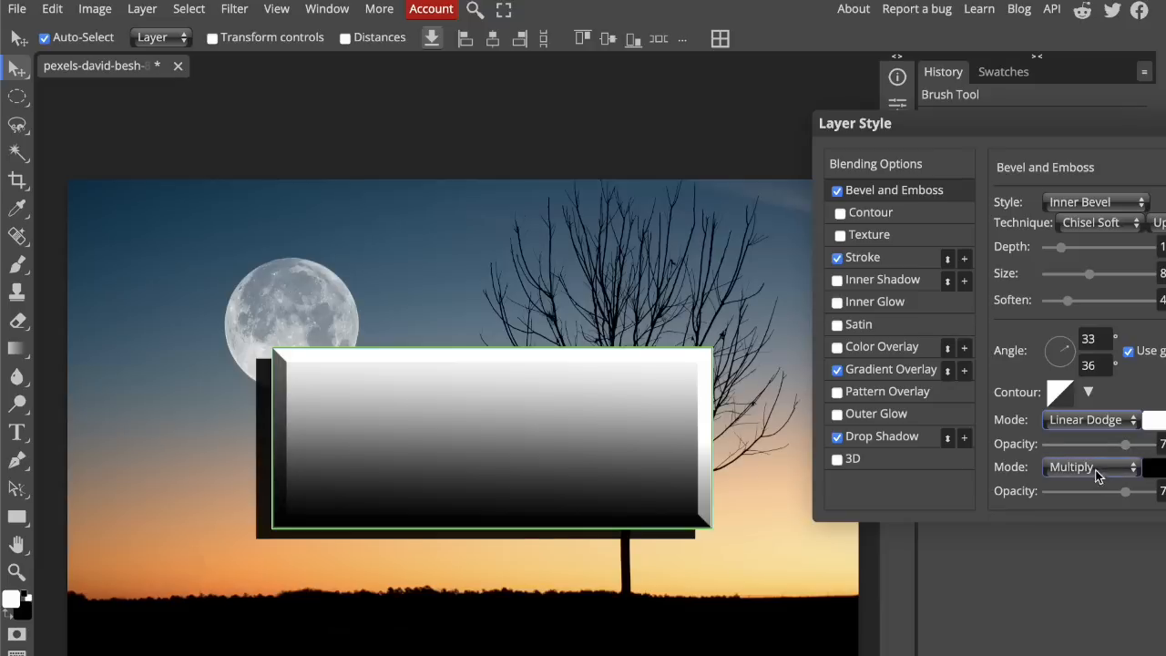
pyautogui.click(1108, 481)
pyautogui.click(1108, 446)
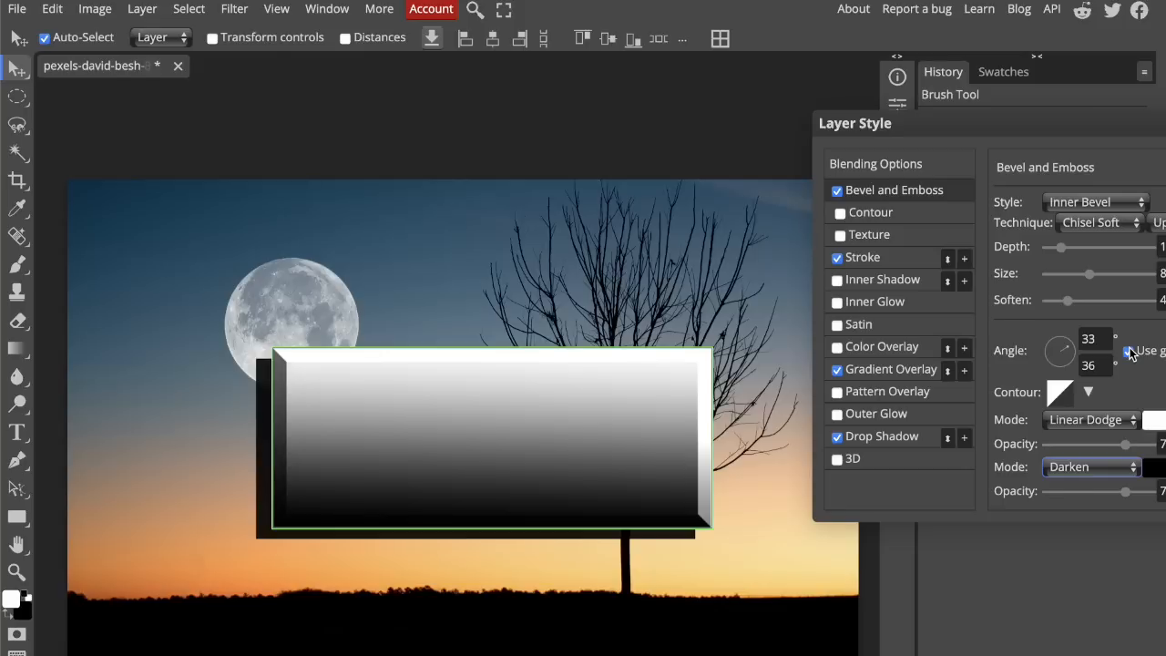
pyautogui.press('Return')
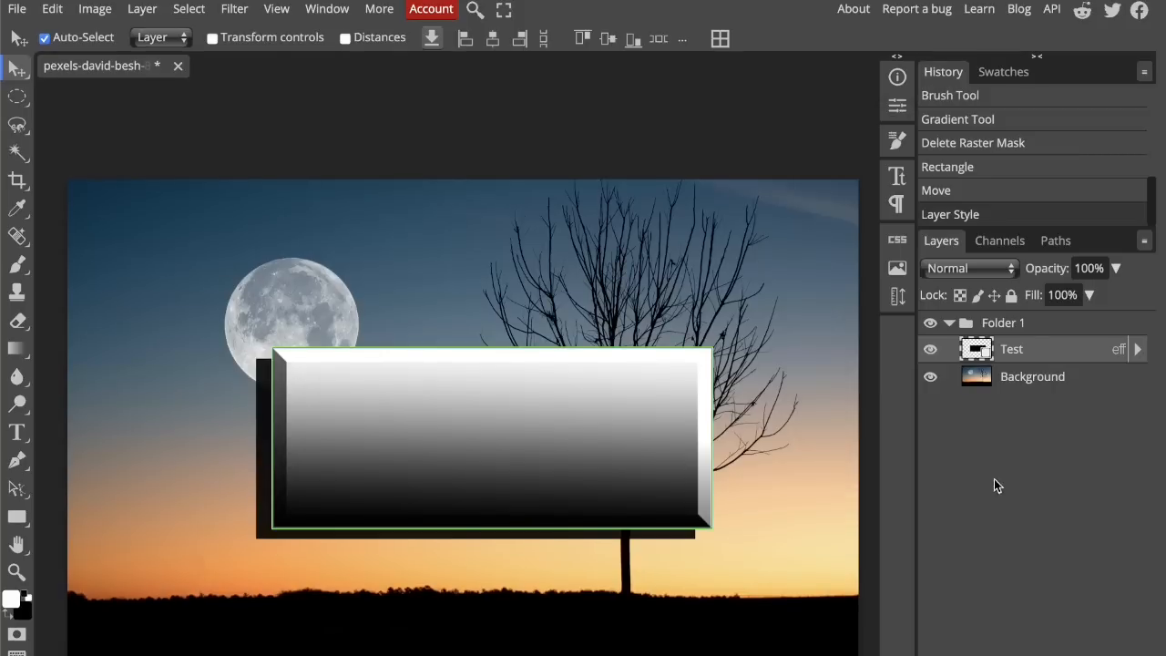
# Select the Background layer, inspect the styled rectangle up close, and expand the Test layer's list of effects
pyautogui.click(712, 639)
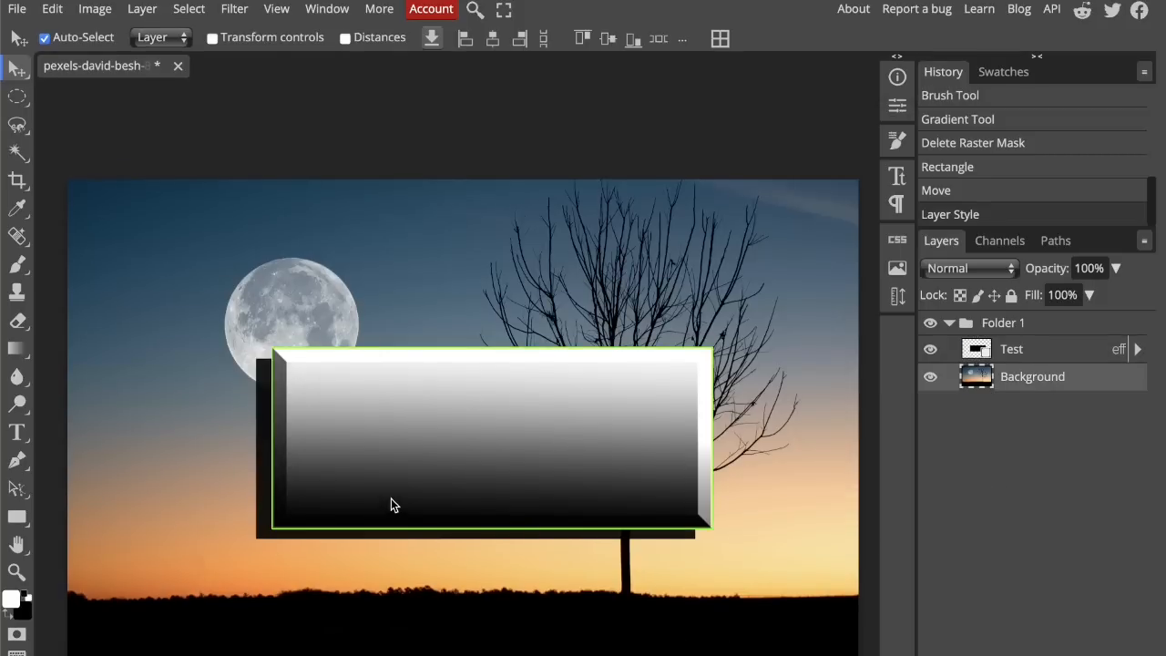
pyautogui.scroll(4, 391, 505)
pyautogui.scroll(-3, 391, 506)
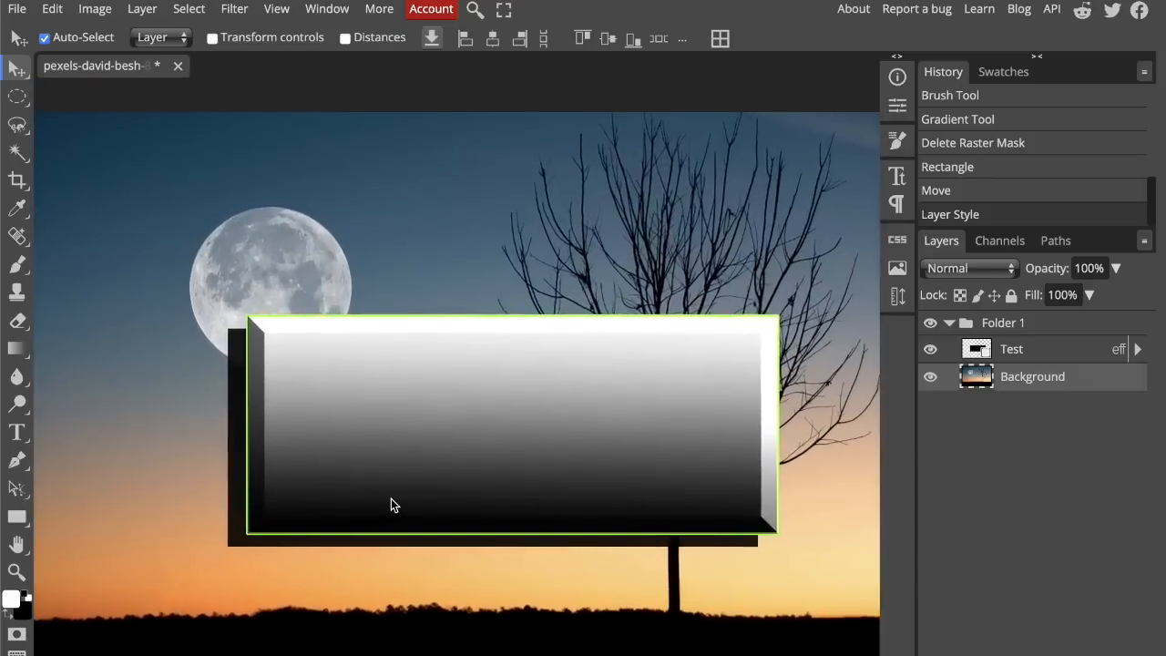
pyautogui.scroll(-1, 391, 505)
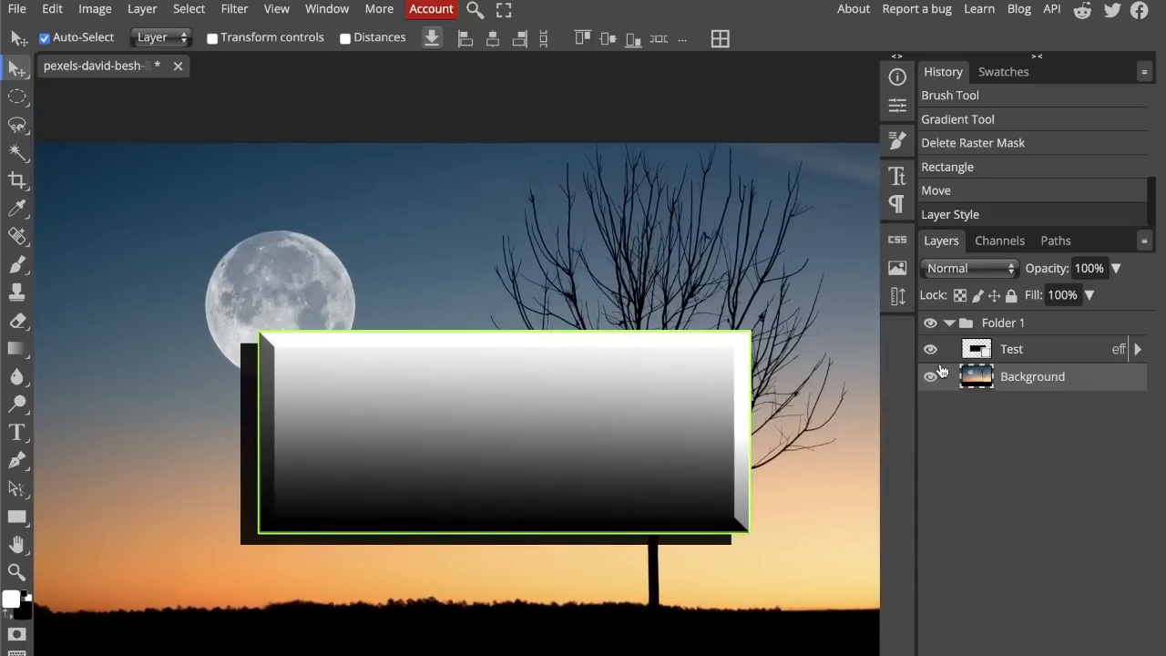
pyautogui.click(1135, 351)
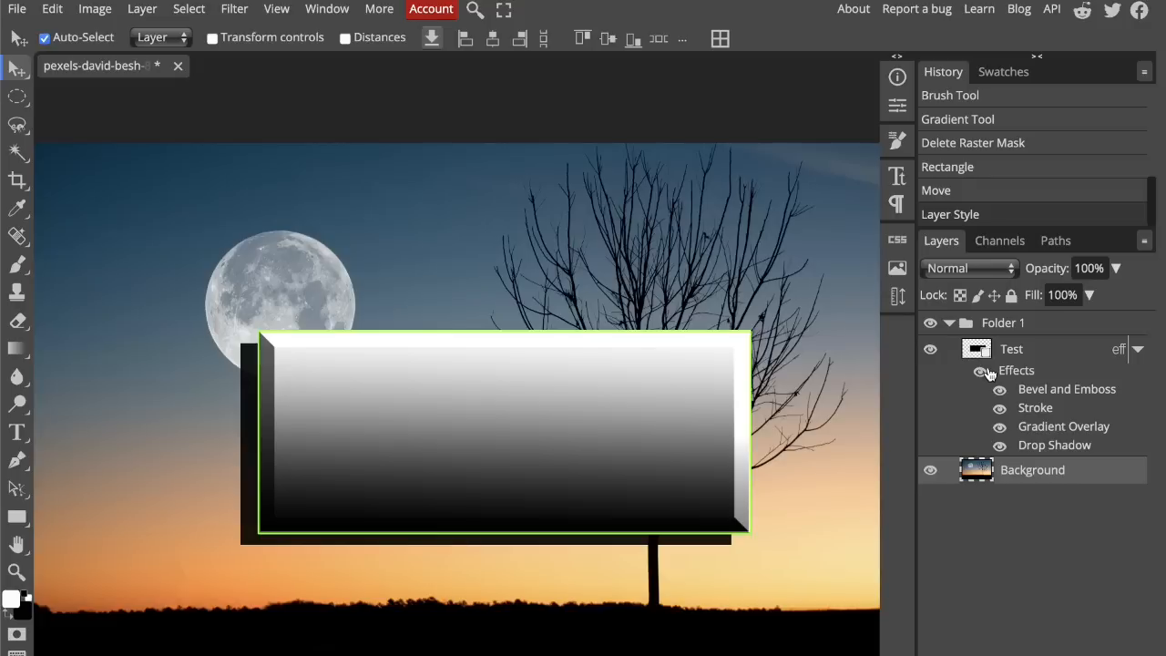
pyautogui.click(1134, 351)
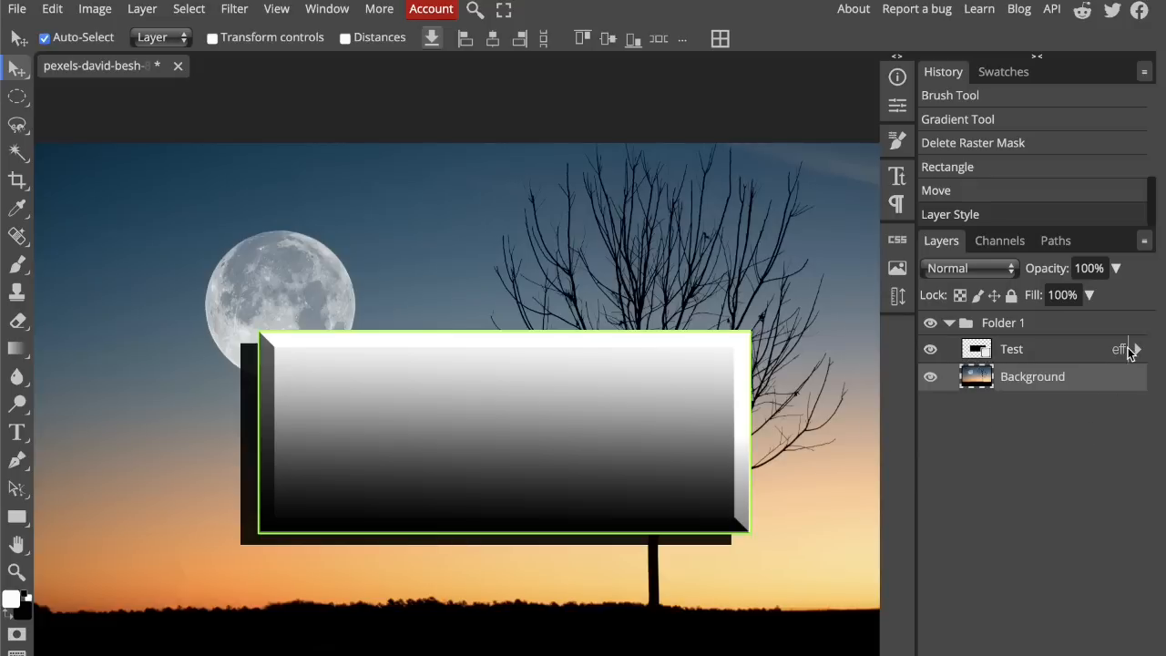
pyautogui.click(1135, 351)
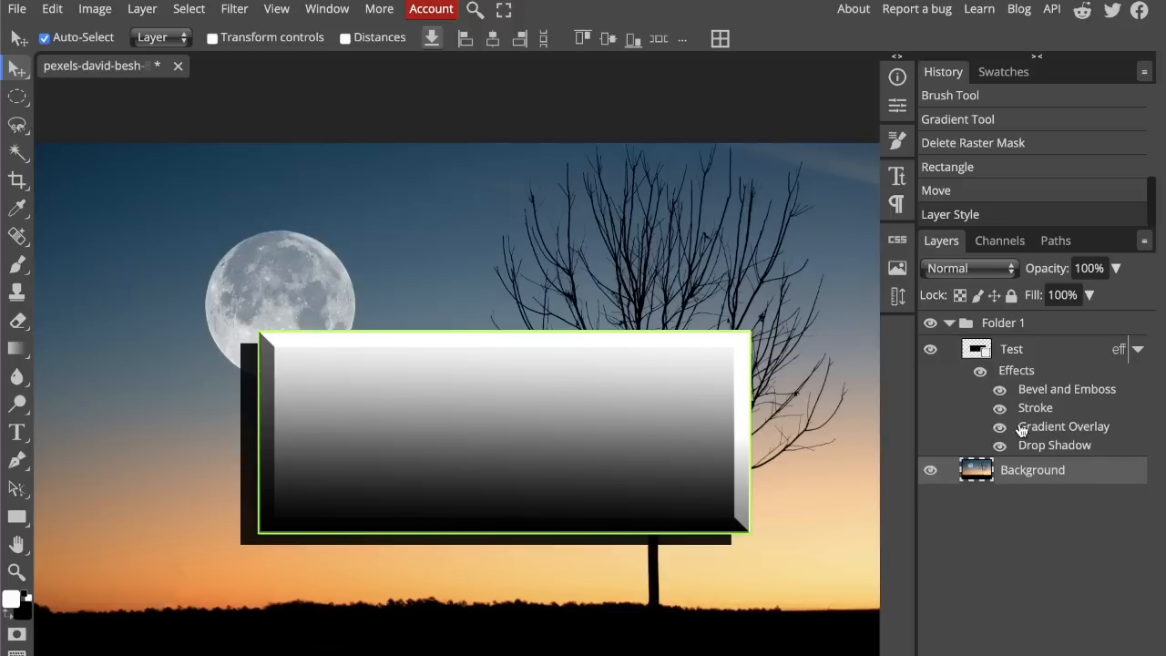
# Toggle the Test layer's effects off and on, both all together and individually for Stroke, Gradient Overlay, Bevel and Emboss, and Drop Shadow
pyautogui.click(979, 372)
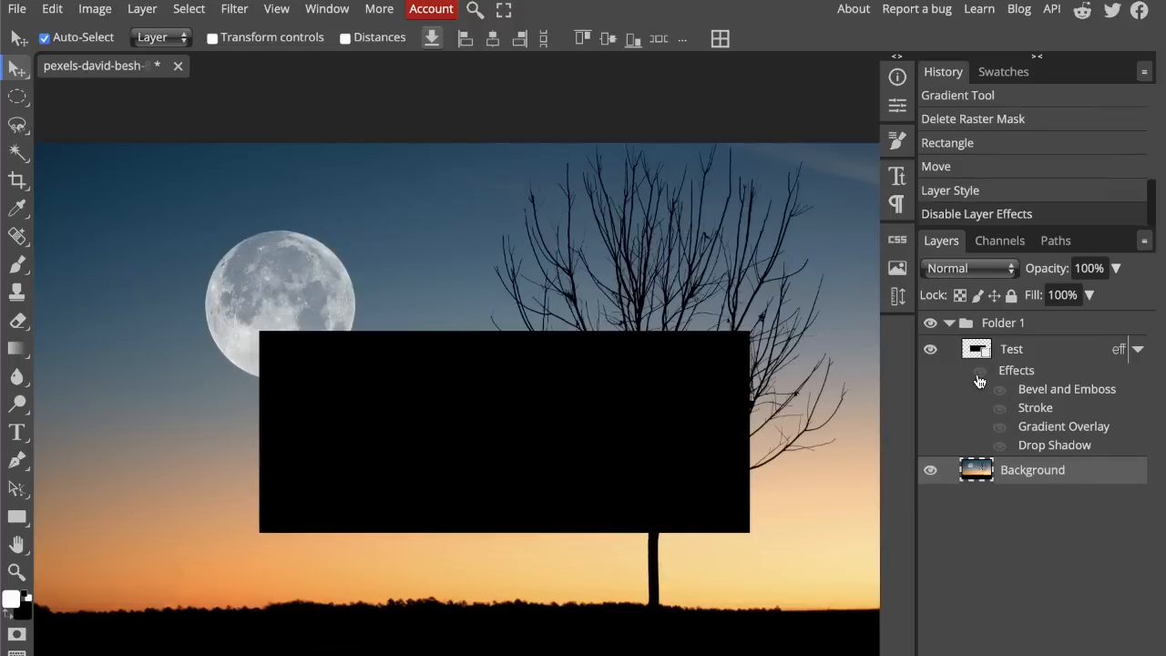
pyautogui.click(978, 375)
pyautogui.click(999, 409)
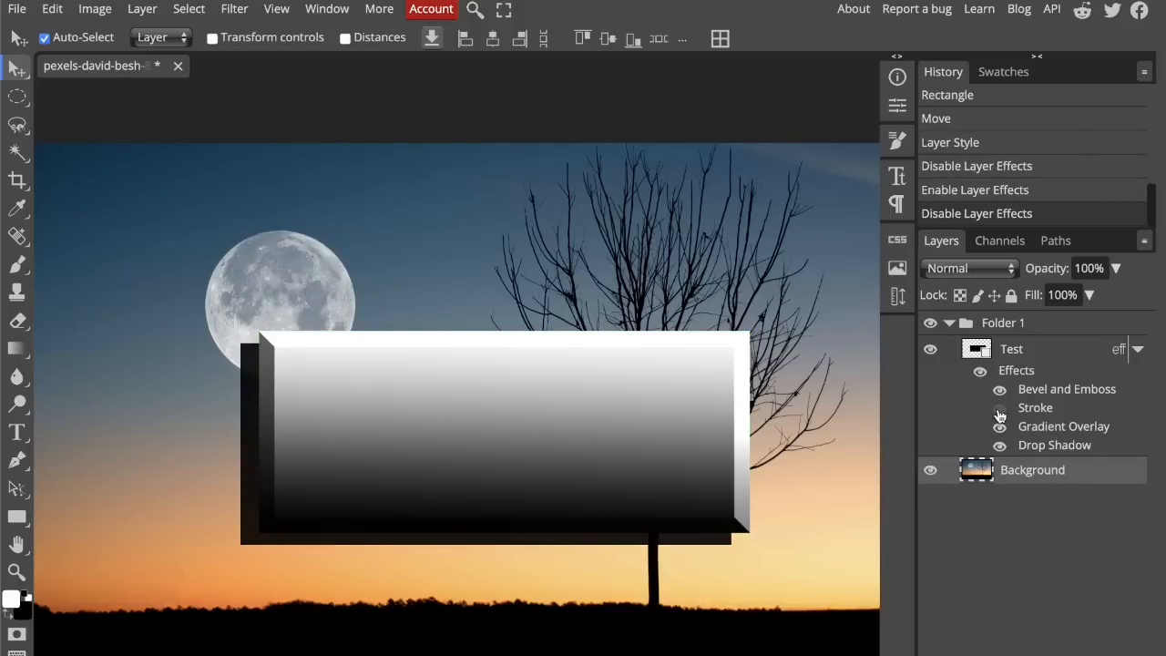
pyautogui.click(999, 410)
pyautogui.click(998, 426)
pyautogui.click(998, 426)
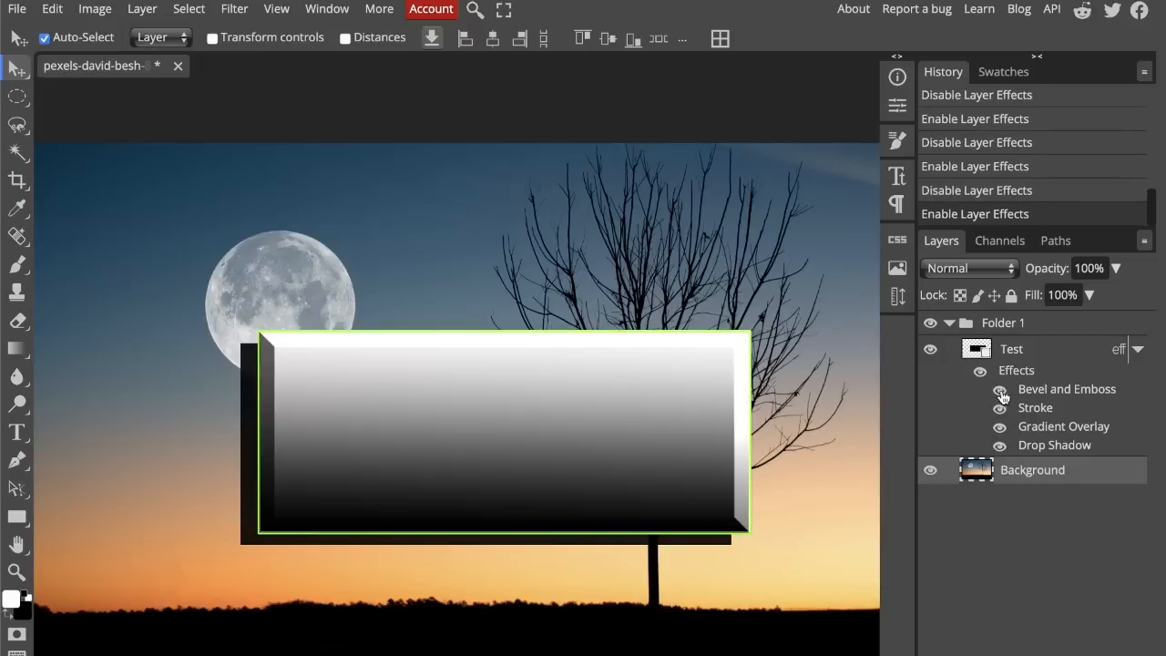
pyautogui.click(999, 390)
pyautogui.click(999, 389)
pyautogui.click(999, 445)
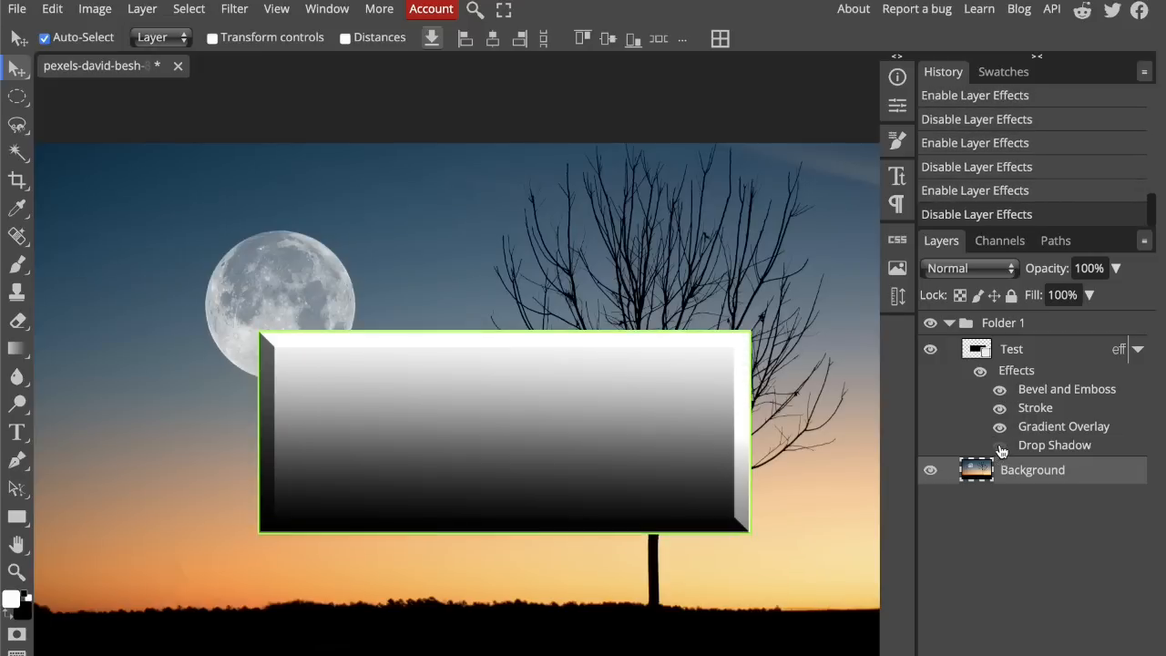
pyautogui.click(999, 446)
pyautogui.click(999, 426)
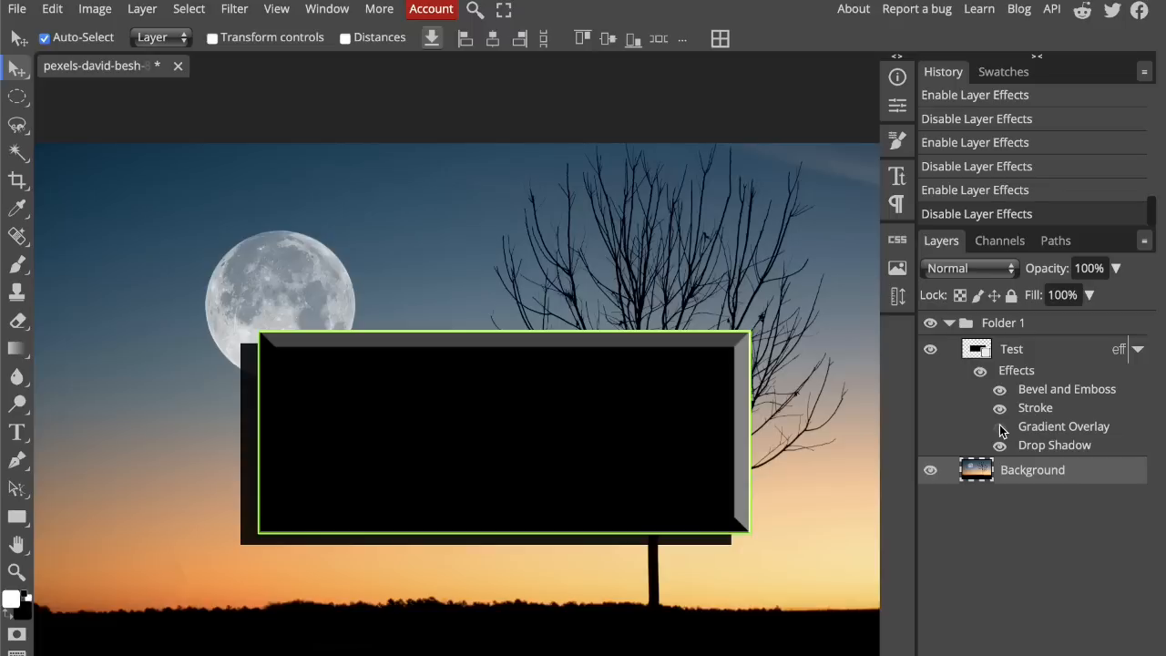
pyautogui.click(999, 426)
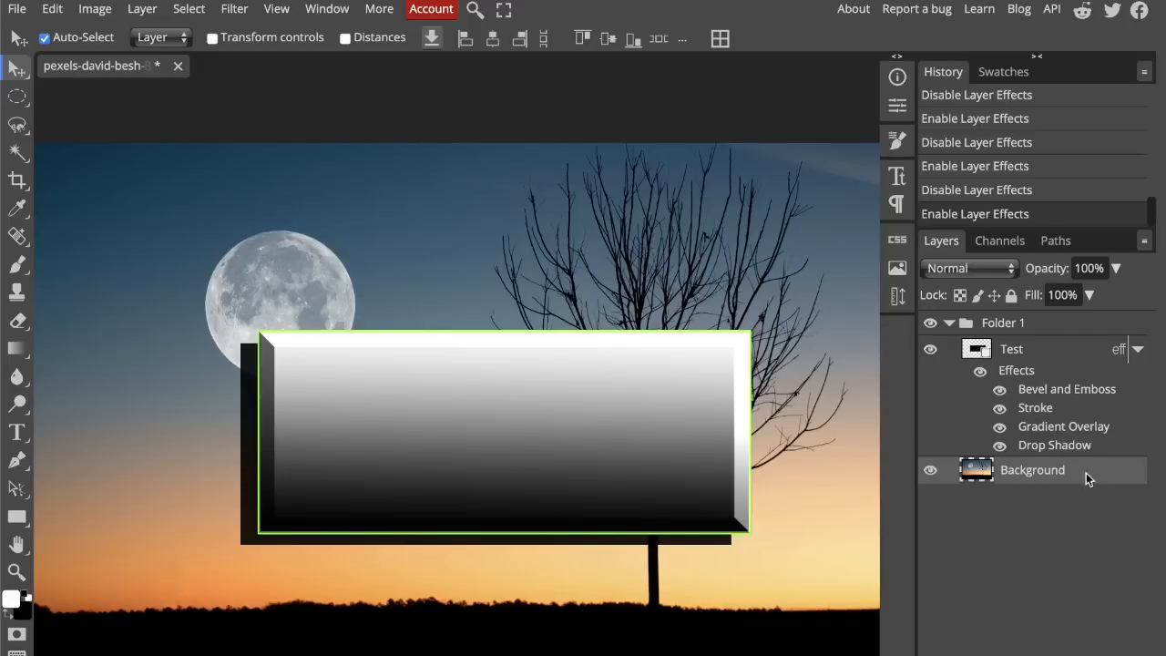
# Look through the blend modes available for the Background layer
pyautogui.click(1004, 272)
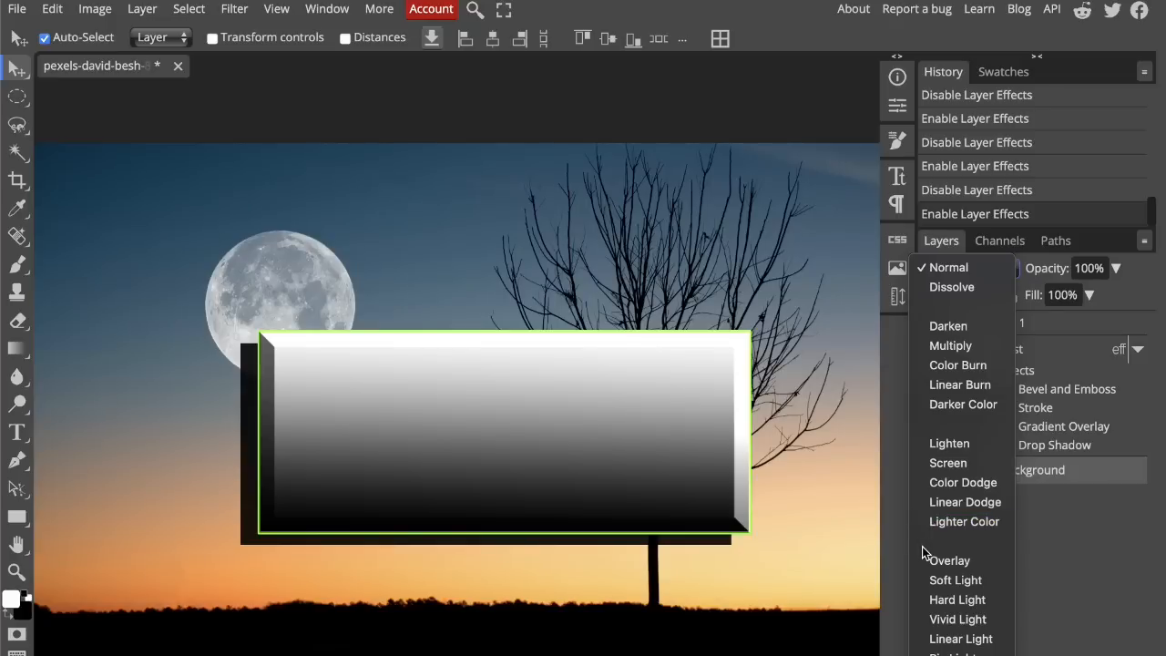
pyautogui.scroll(-1, 921, 546)
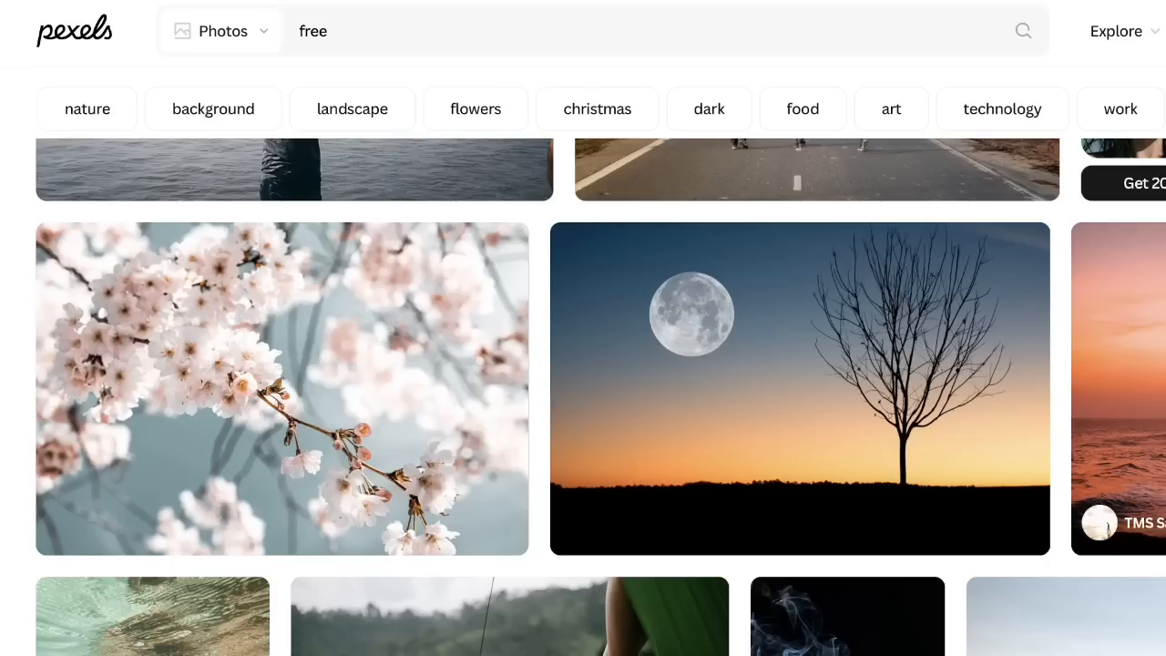
# Switch to Pexels, pick the pink ocean sunset photo, and place it as a smart object above the Background layer
pyautogui.scroll(-2, 1069, 460)
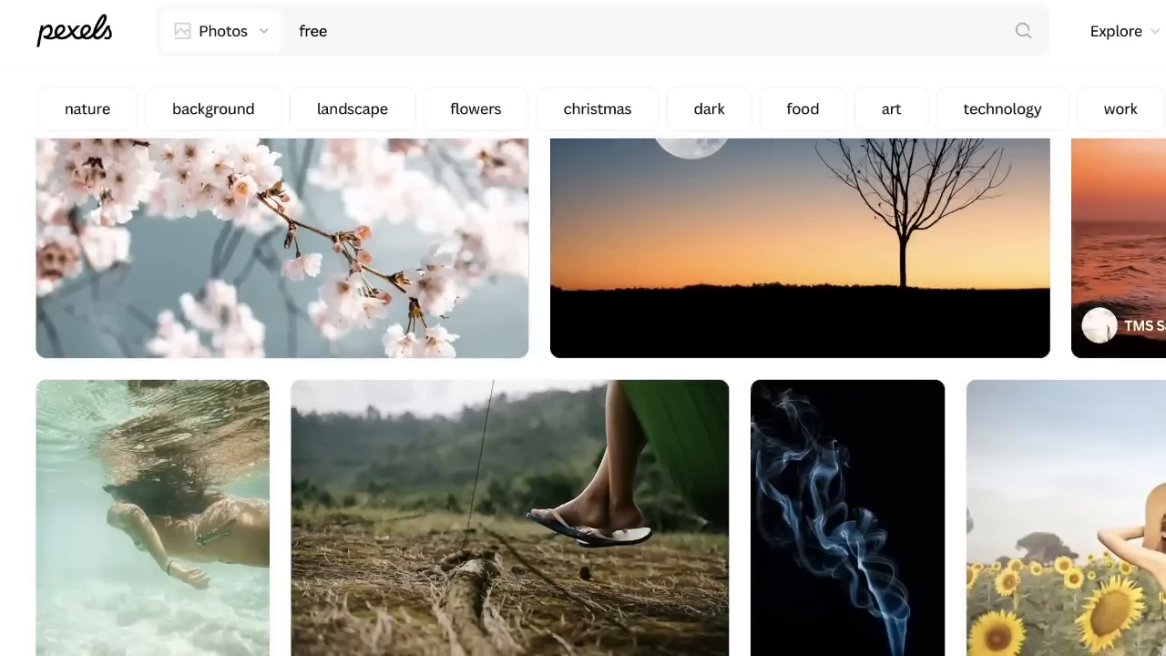
pyautogui.click(1103, 233)
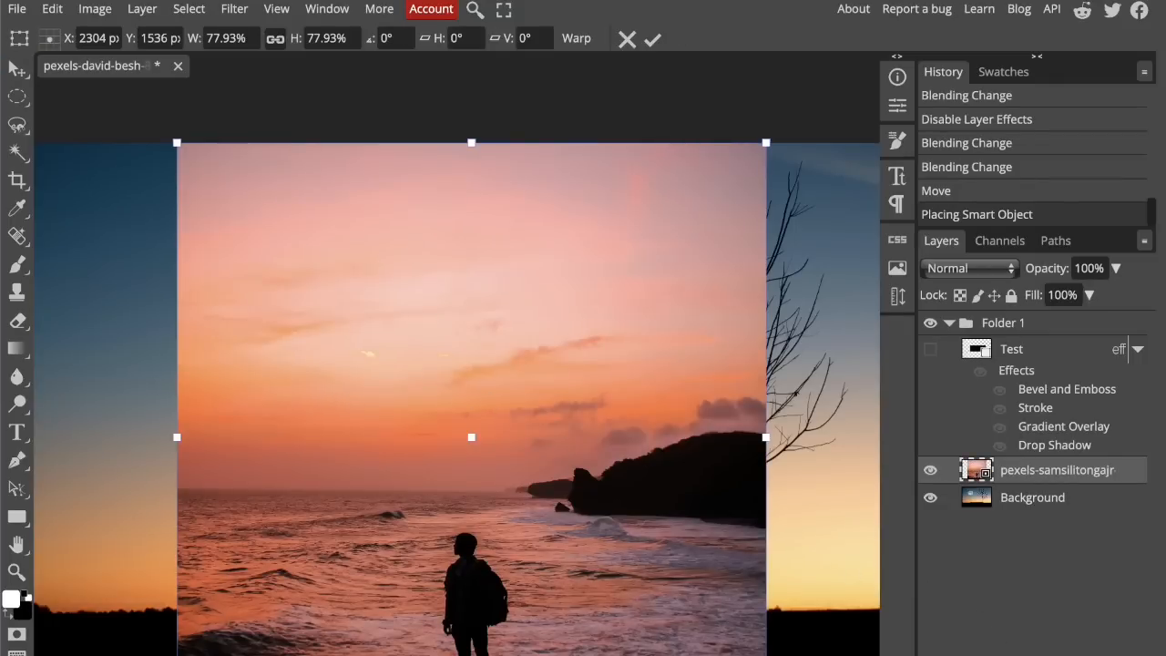
pyautogui.press('Return')
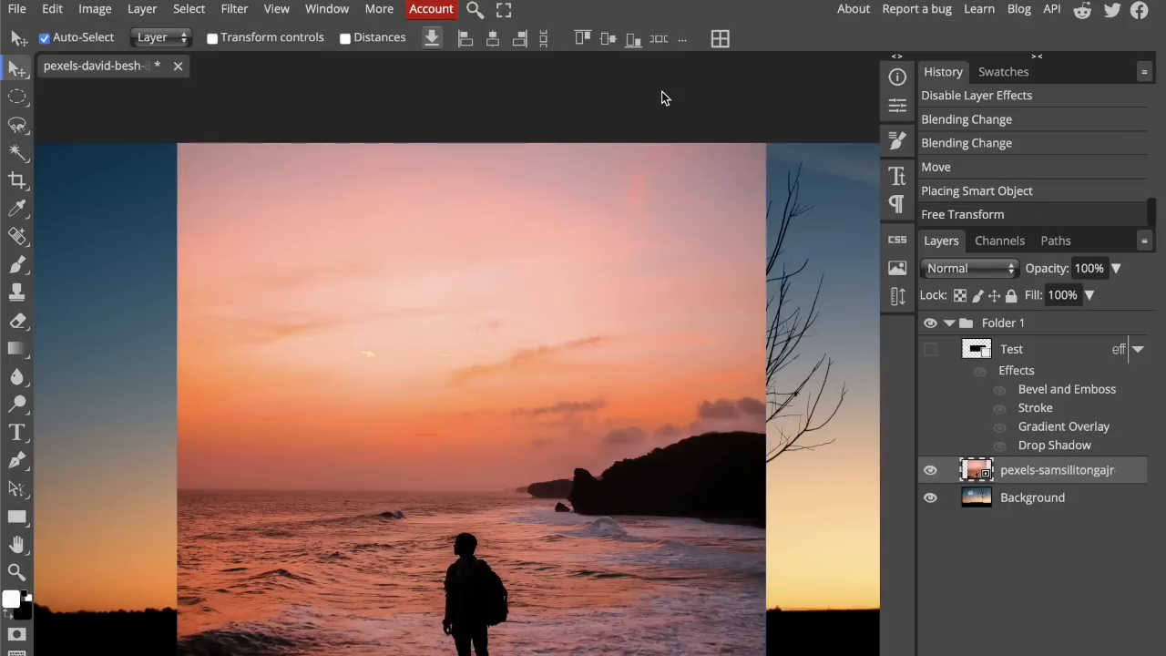
# Try another blend mode on the placed sunset photo layer and set it back to Normal
pyautogui.click(968, 268)
pyautogui.click(967, 191)
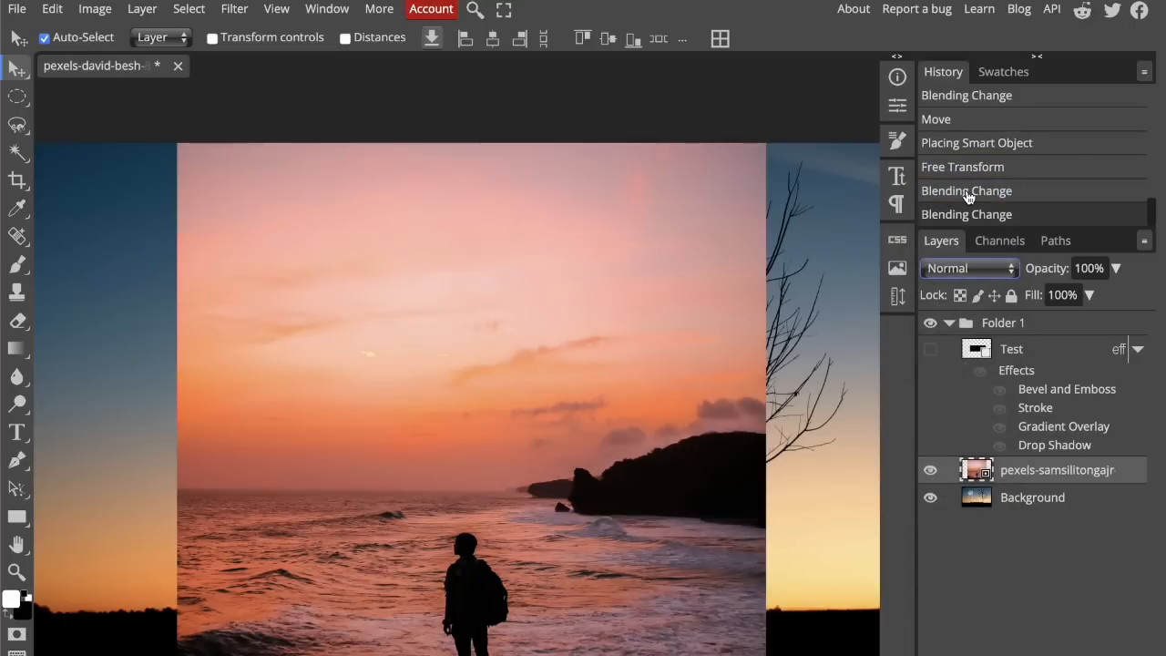
# Set the sunset photo layer's blend mode to Darken and move the photo slightly upward so the figure stands higher above the ground
pyautogui.click(987, 272)
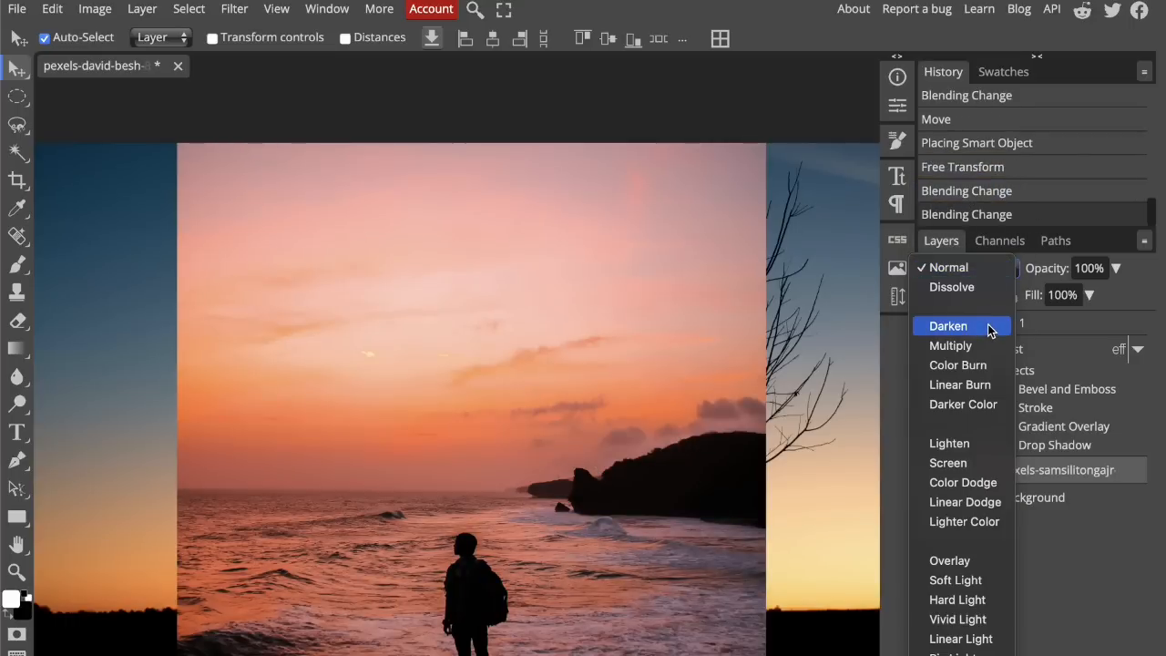
pyautogui.click(949, 326)
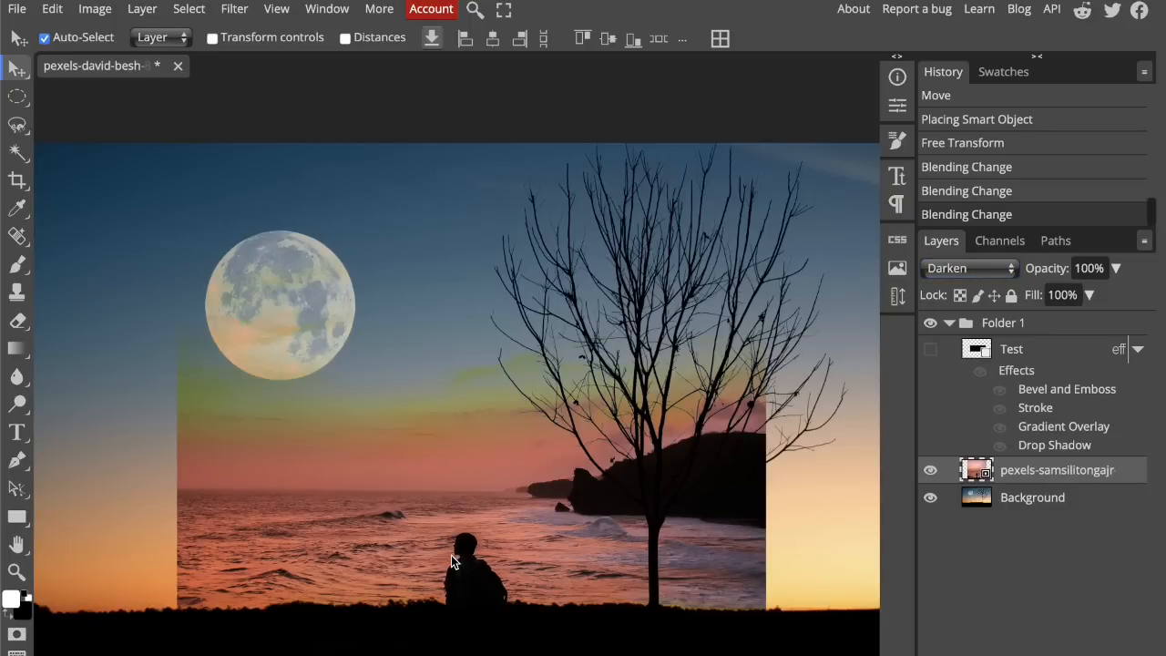
pyautogui.moveTo(428, 587)
pyautogui.mouseDown()
pyautogui.moveTo(427, 534)
pyautogui.moveTo(432, 571)
pyautogui.mouseUp()
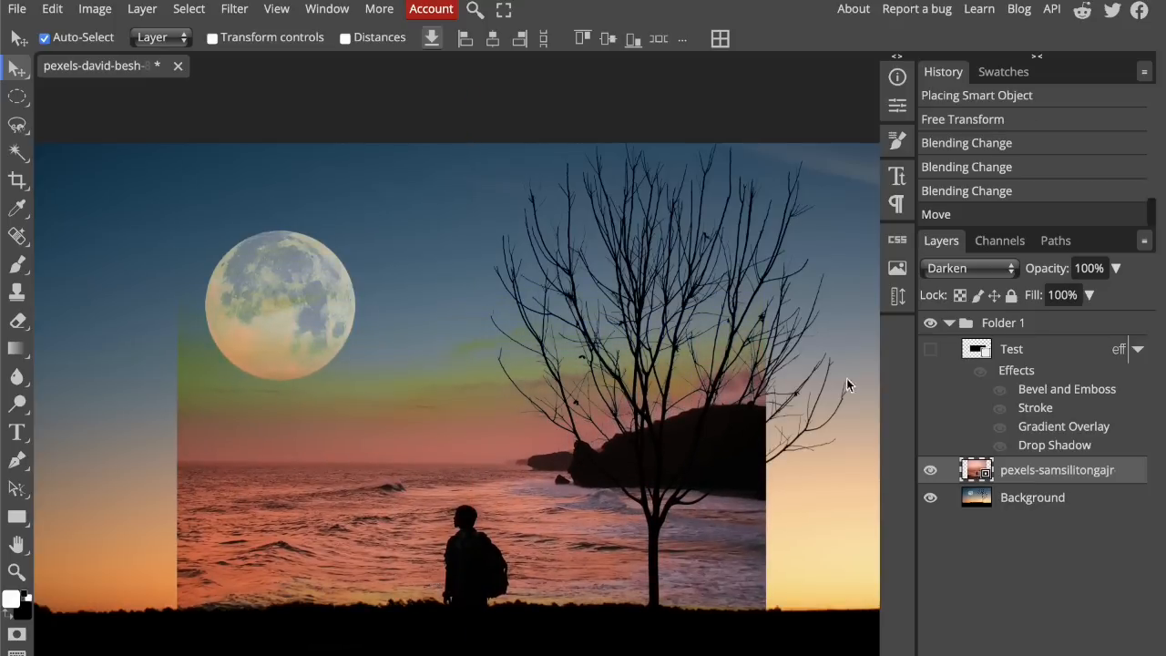
# Try the Screen, Overlay and Color Burn blend modes in turn on the sunset photo layer
pyautogui.click(984, 266)
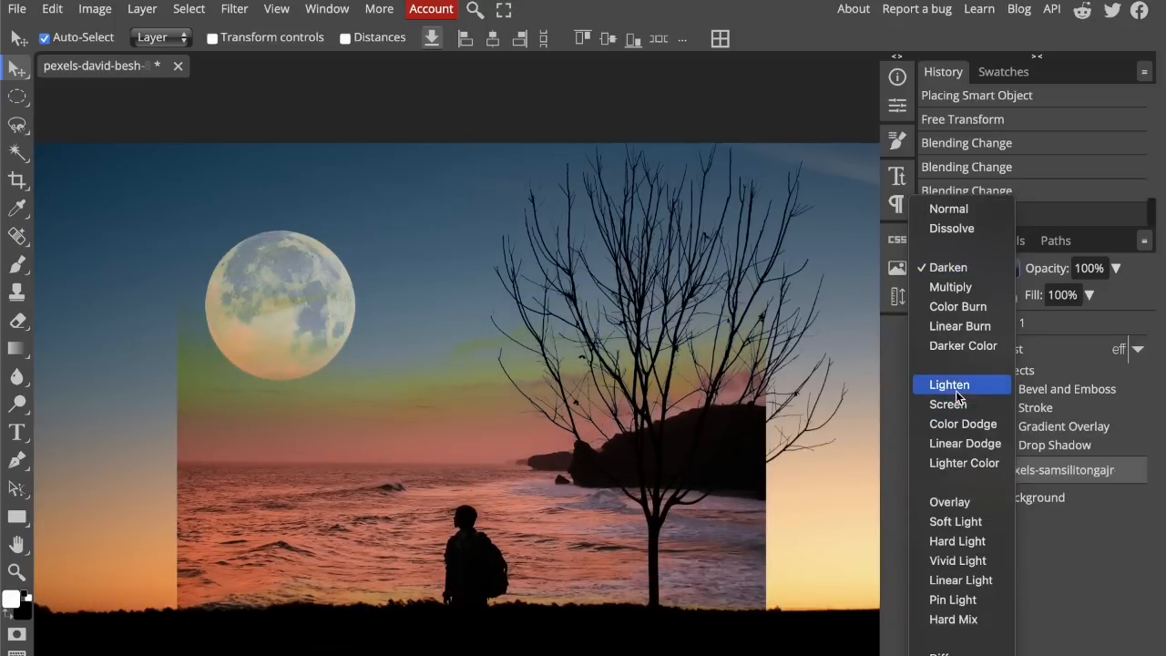
pyautogui.press('Escape')
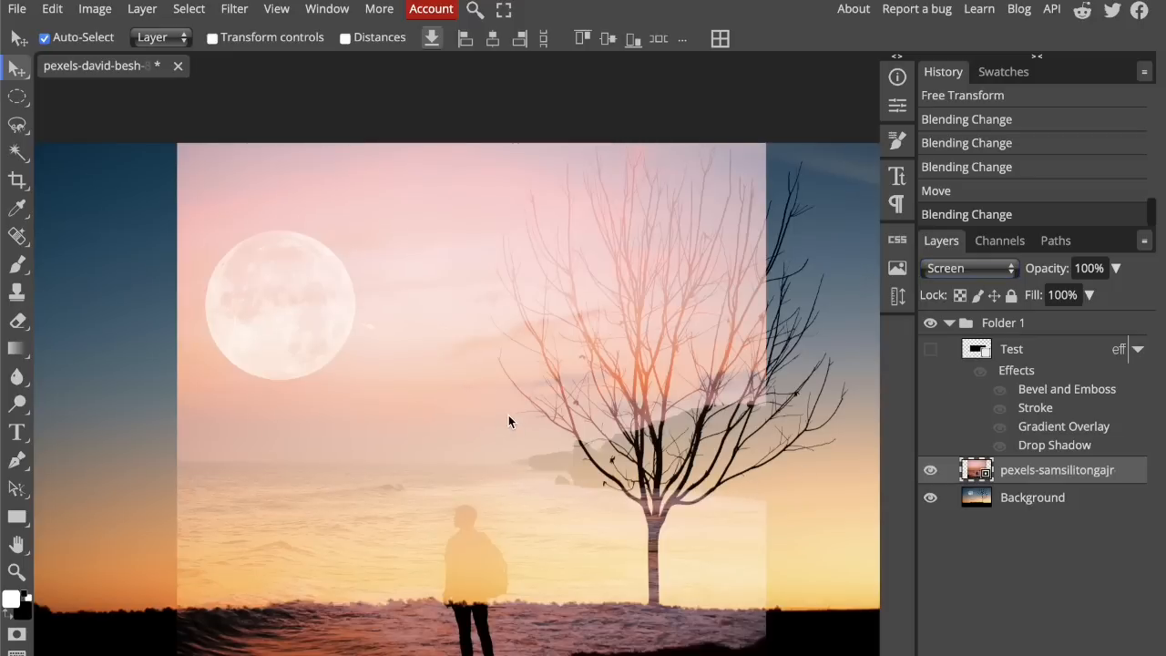
pyautogui.click(944, 268)
pyautogui.click(954, 369)
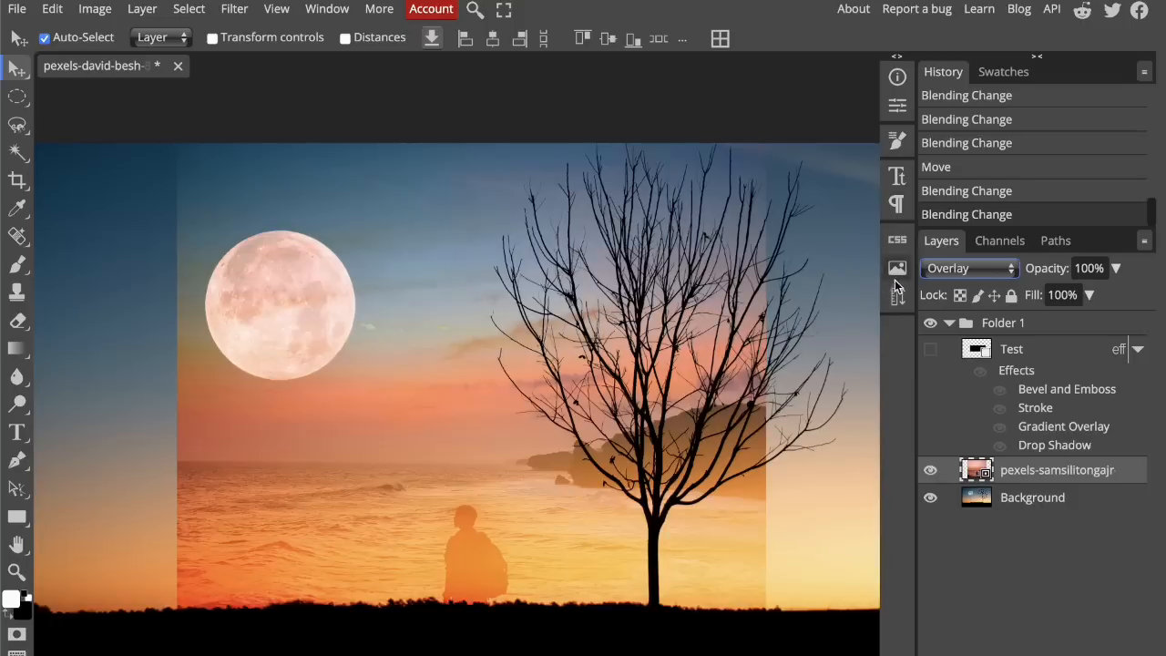
pyautogui.click(961, 269)
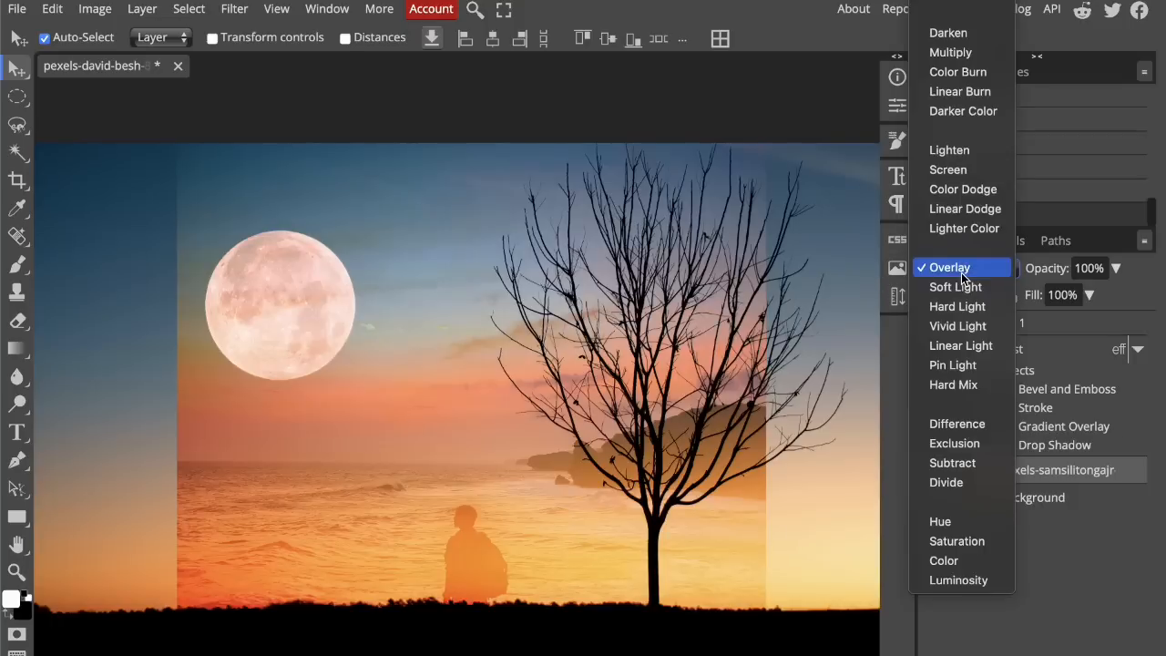
pyautogui.click(976, 72)
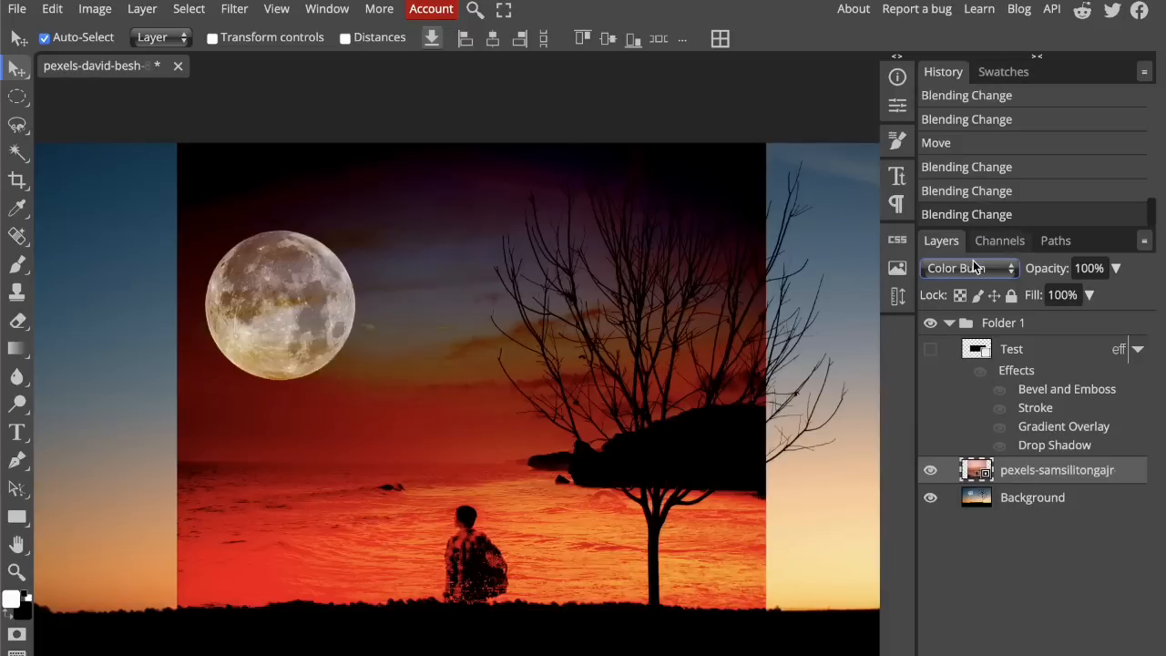
# Compare the darkening blend modes Darken, Color Burn, Linear Burn and Darker Color on the sunset photo layer
pyautogui.click(973, 264)
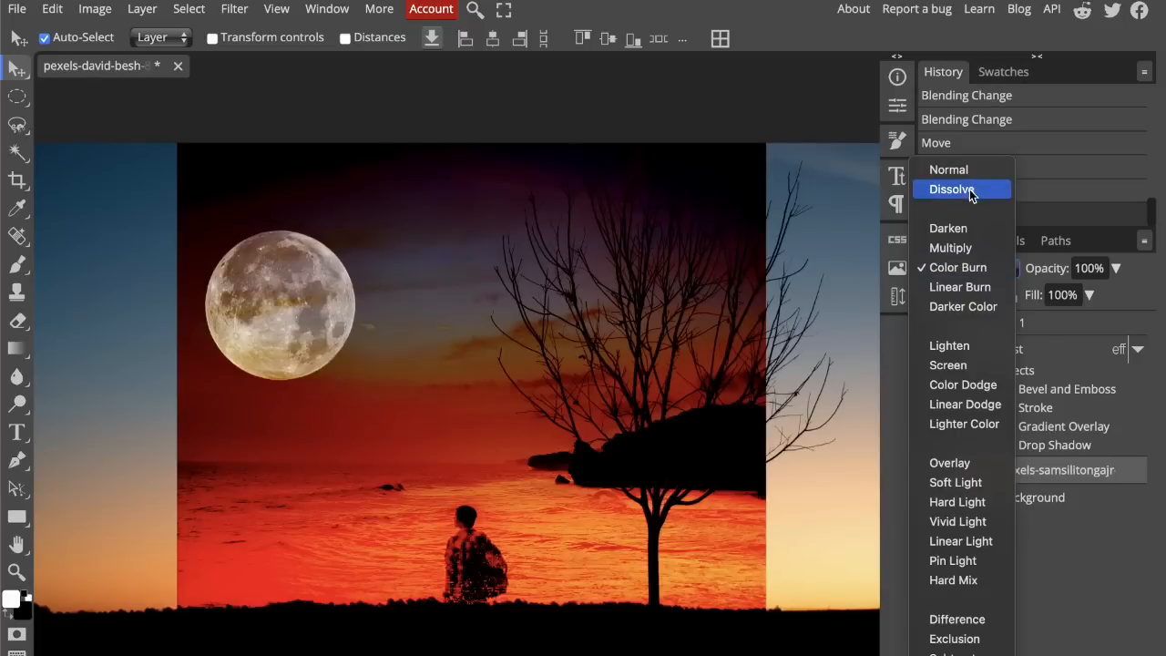
pyautogui.click(959, 229)
pyautogui.click(952, 267)
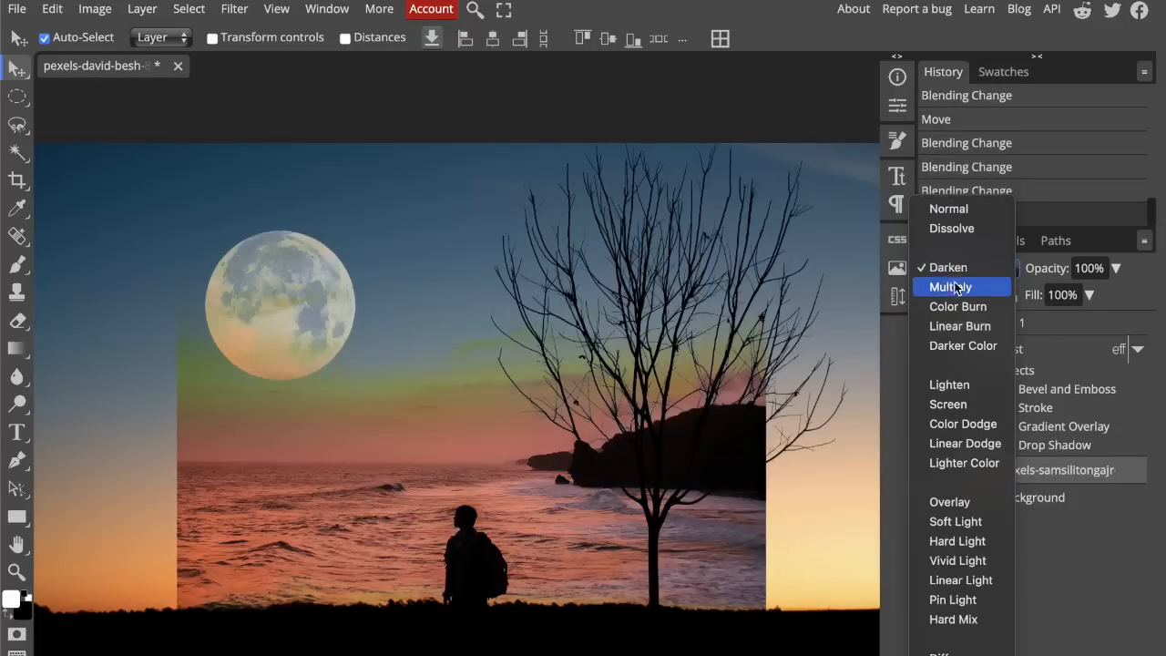
pyautogui.click(956, 309)
pyautogui.click(954, 270)
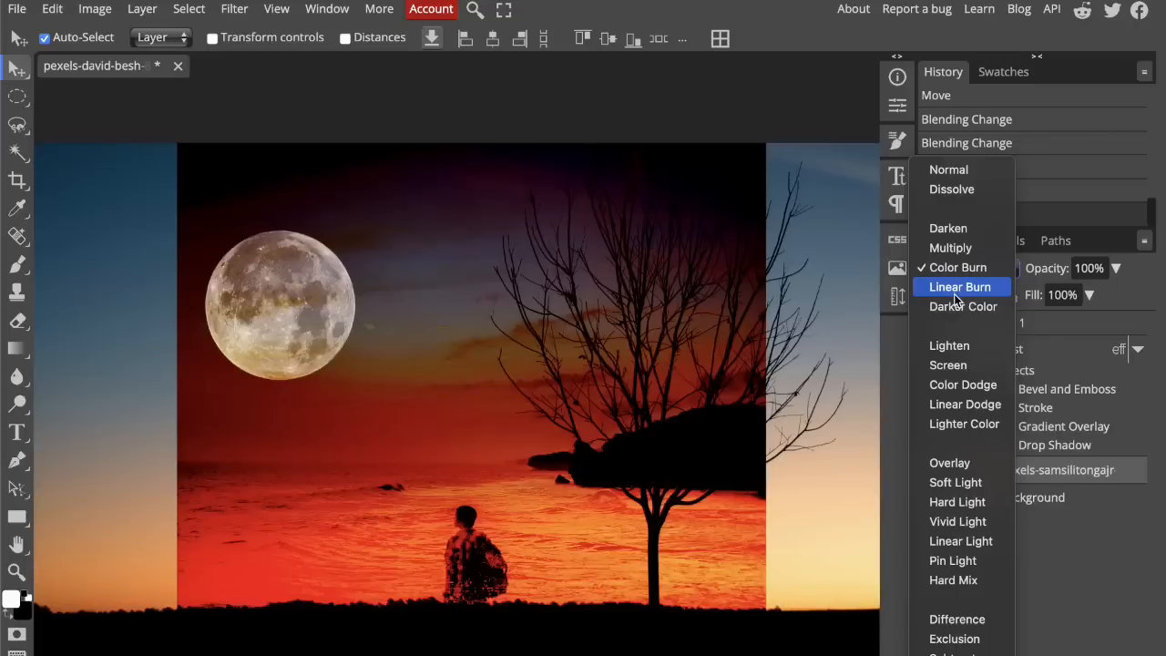
pyautogui.click(955, 291)
pyautogui.click(959, 271)
pyautogui.click(959, 288)
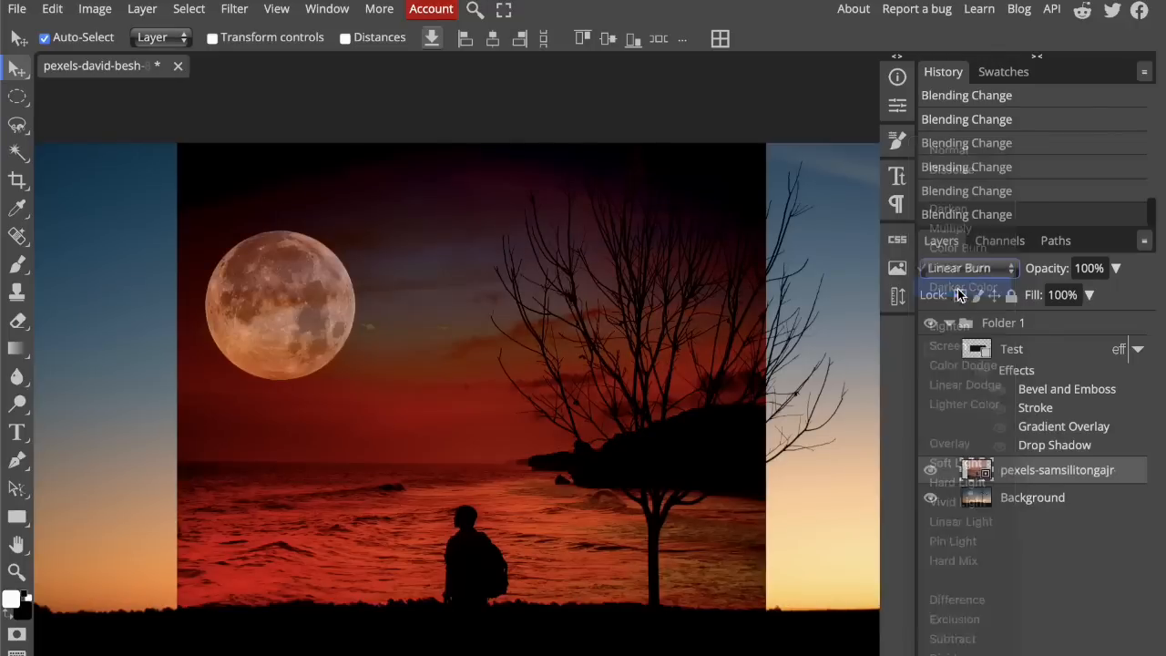
# Try further blend modes such as Linear Light on the sunset photo layer, and set it to Multiply
pyautogui.click(962, 273)
pyautogui.click(965, 366)
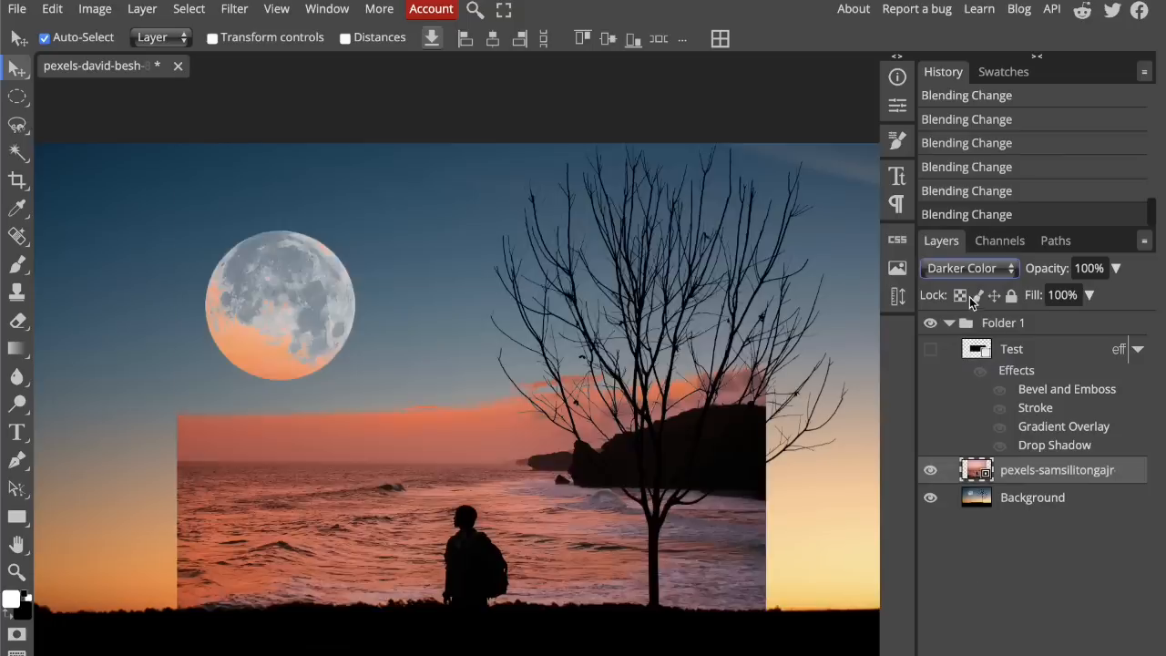
pyautogui.click(963, 272)
pyautogui.click(965, 398)
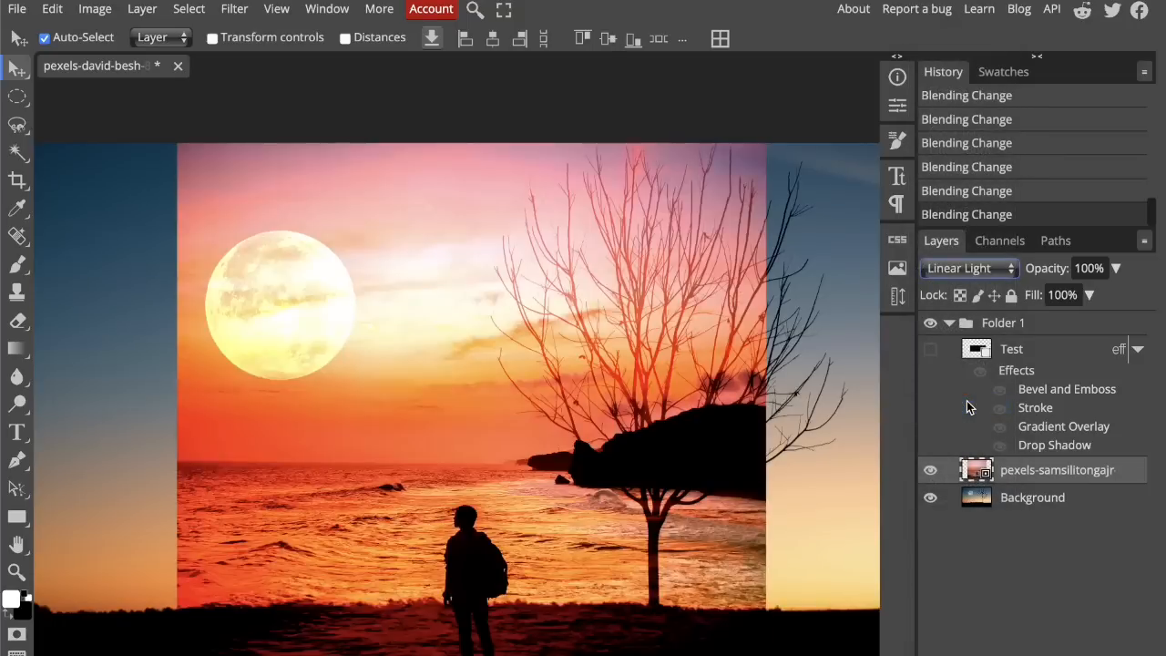
pyautogui.click(984, 271)
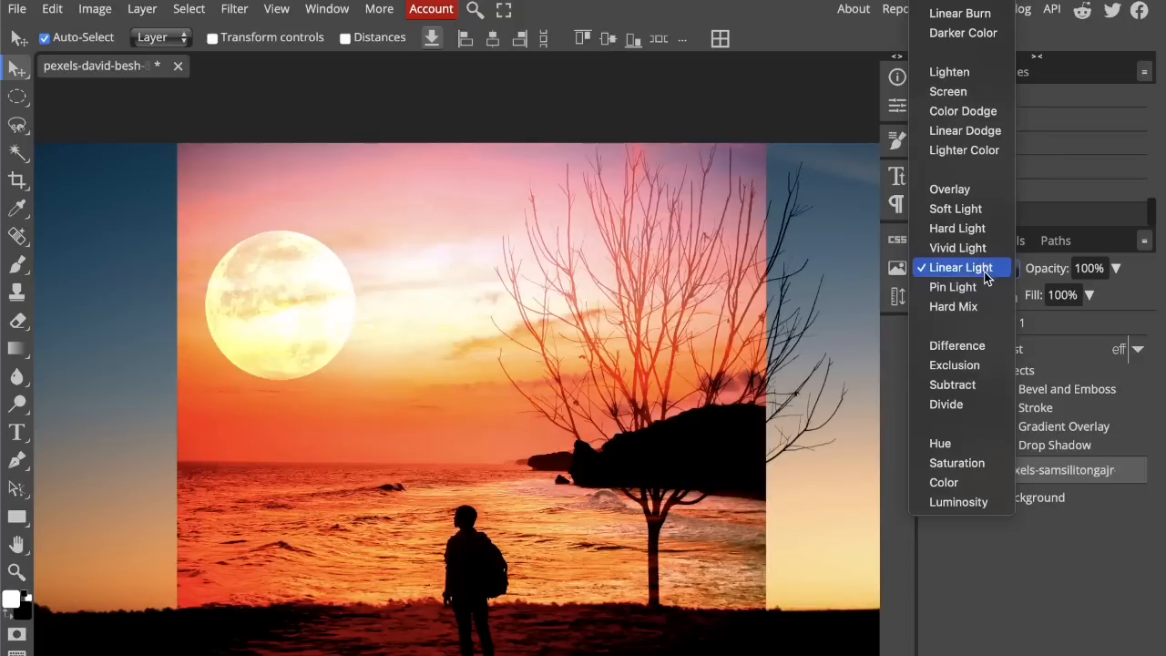
pyautogui.click(966, 447)
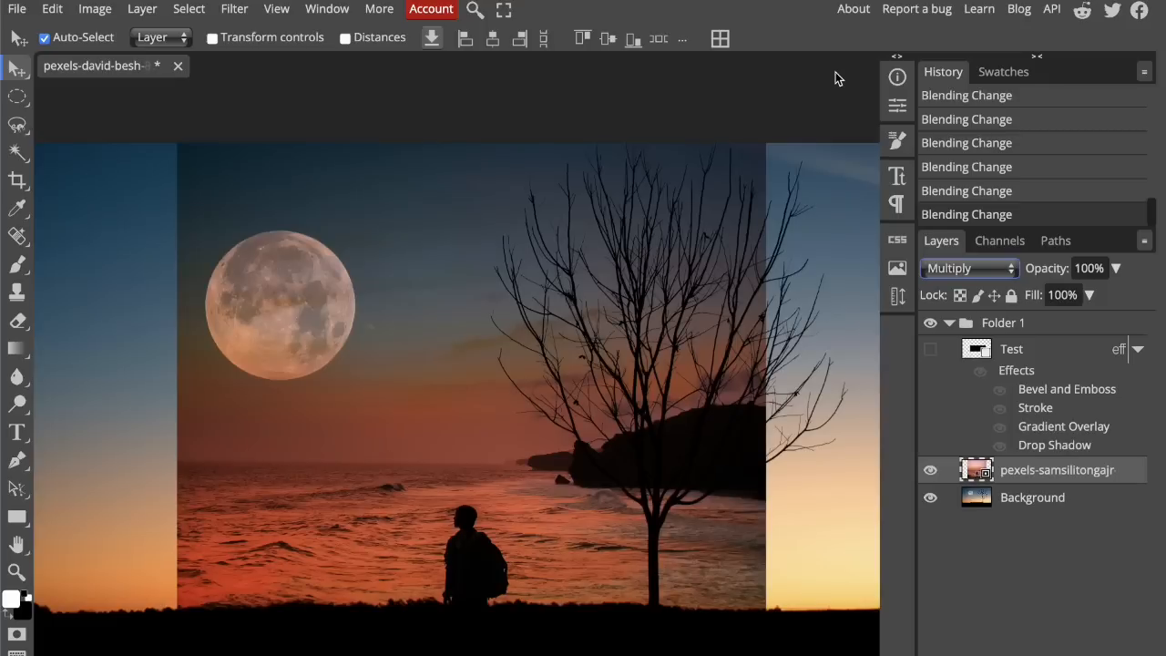